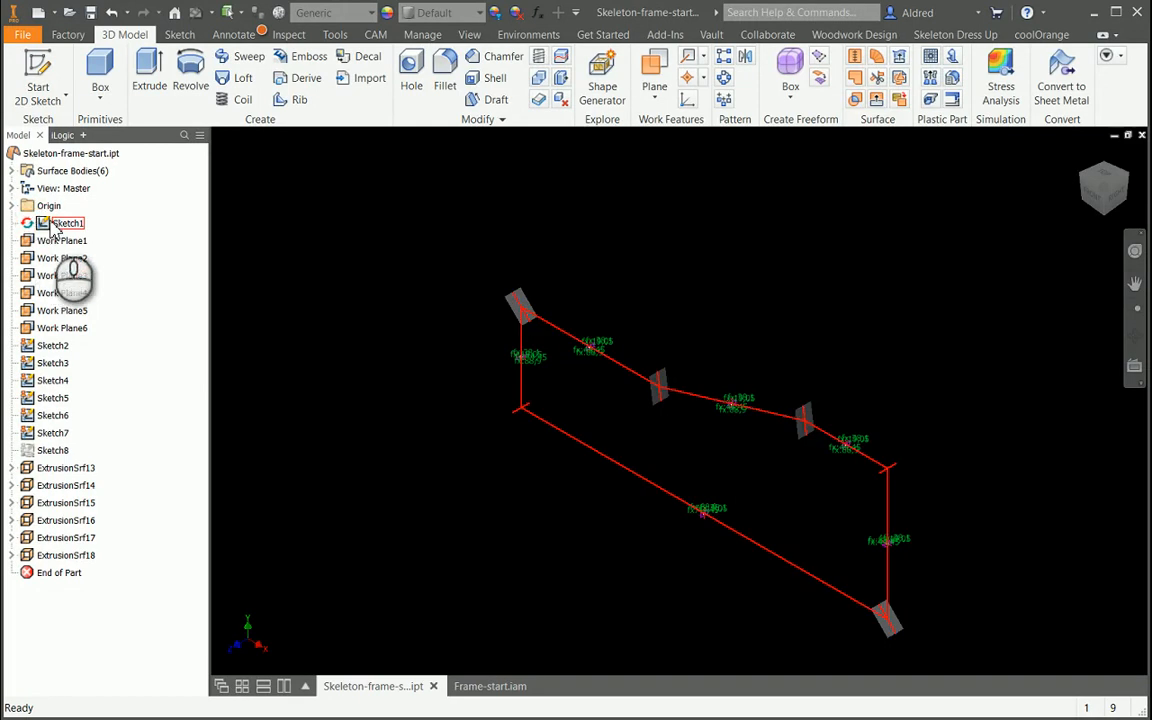
Examine Sketch1's Adaptive option, geometry and constraints, and the profile sketches Sketch2 through Sketch7.
{"action": "right_click", "coordinate": [42, 224]}
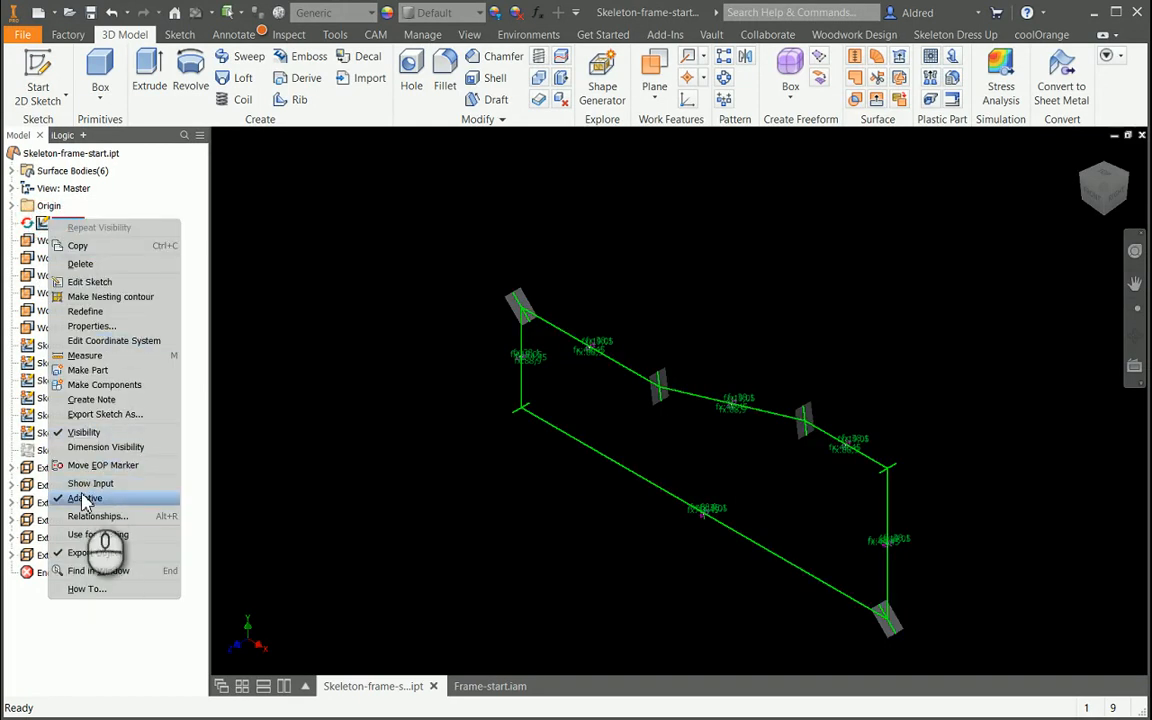
{"action": "left_click", "coordinate": [373, 410]}
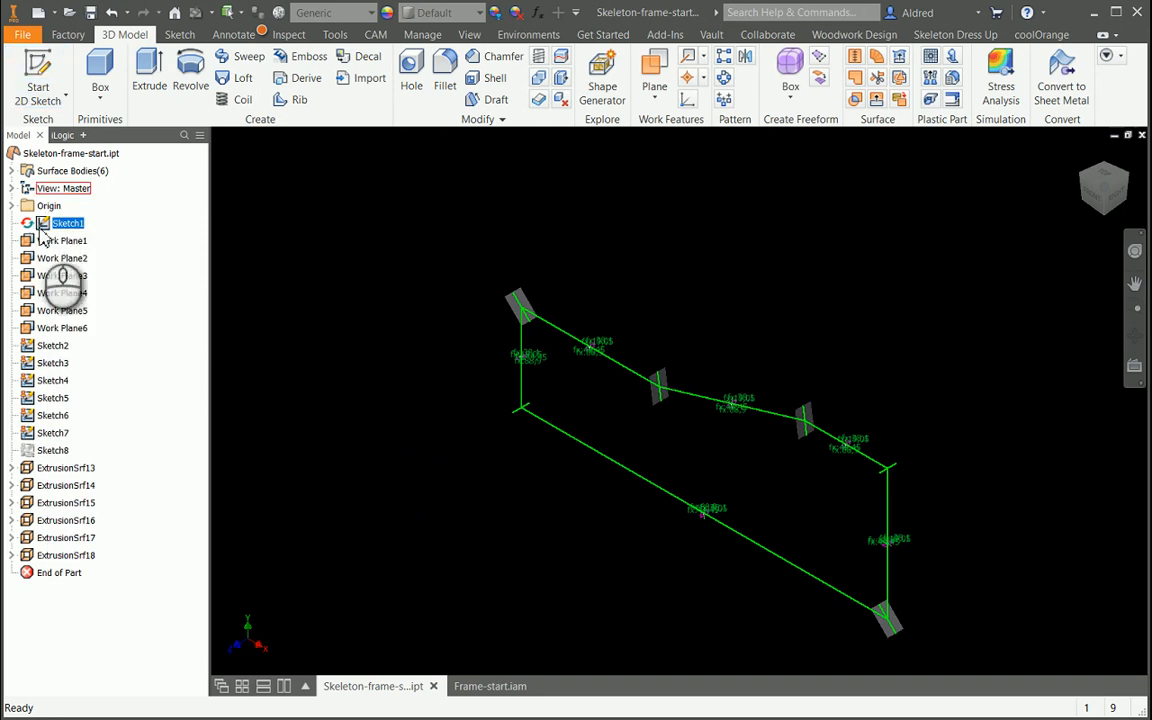
{"action": "double_click", "coordinate": [45, 226]}
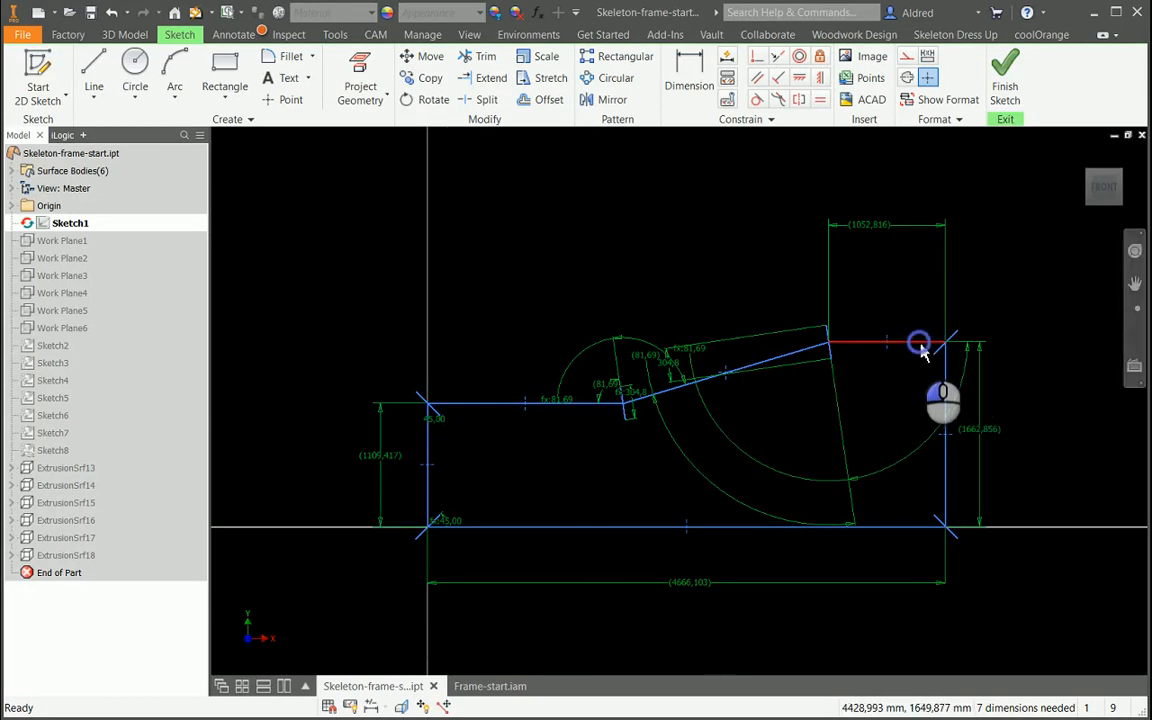
{"action": "mouse_move", "coordinate": [922, 347]}
{"action": "left_mouse_down"}
{"action": "mouse_move", "coordinate": [920, 315]}
{"action": "mouse_move", "coordinate": [887, 383]}
{"action": "mouse_move", "coordinate": [896, 331]}
{"action": "mouse_move", "coordinate": [900, 361]}
{"action": "mouse_move", "coordinate": [906, 352]}
{"action": "left_mouse_up"}
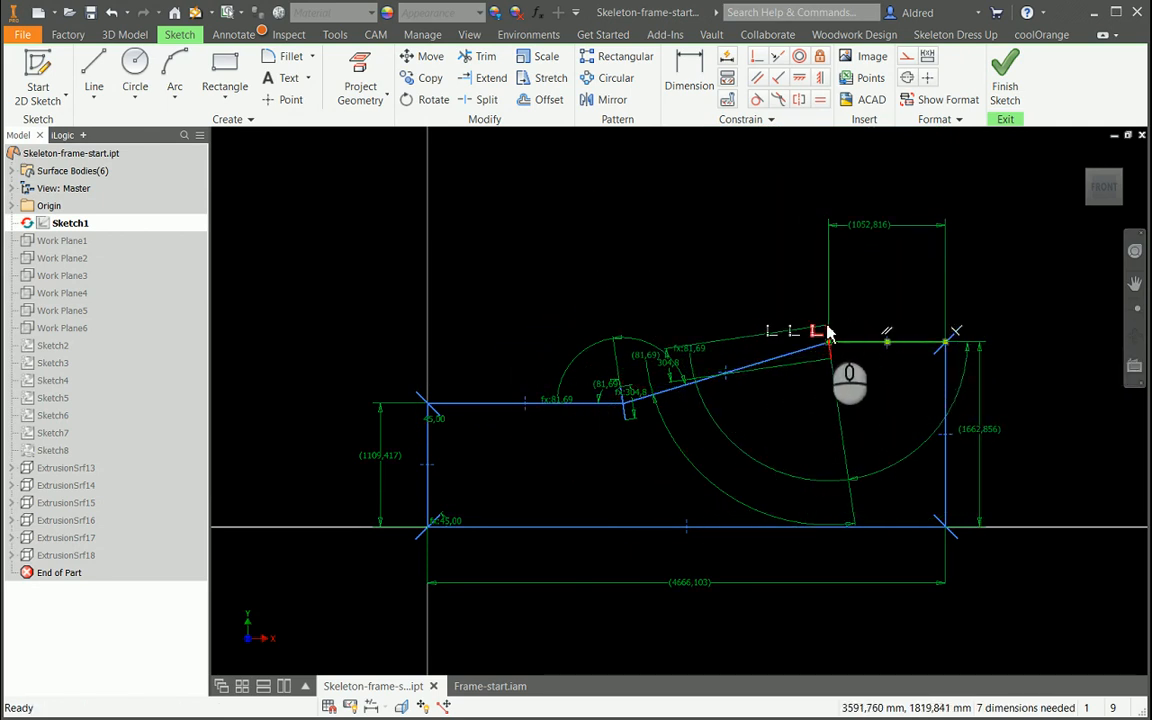
{"action": "left_click", "coordinate": [1003, 85]}
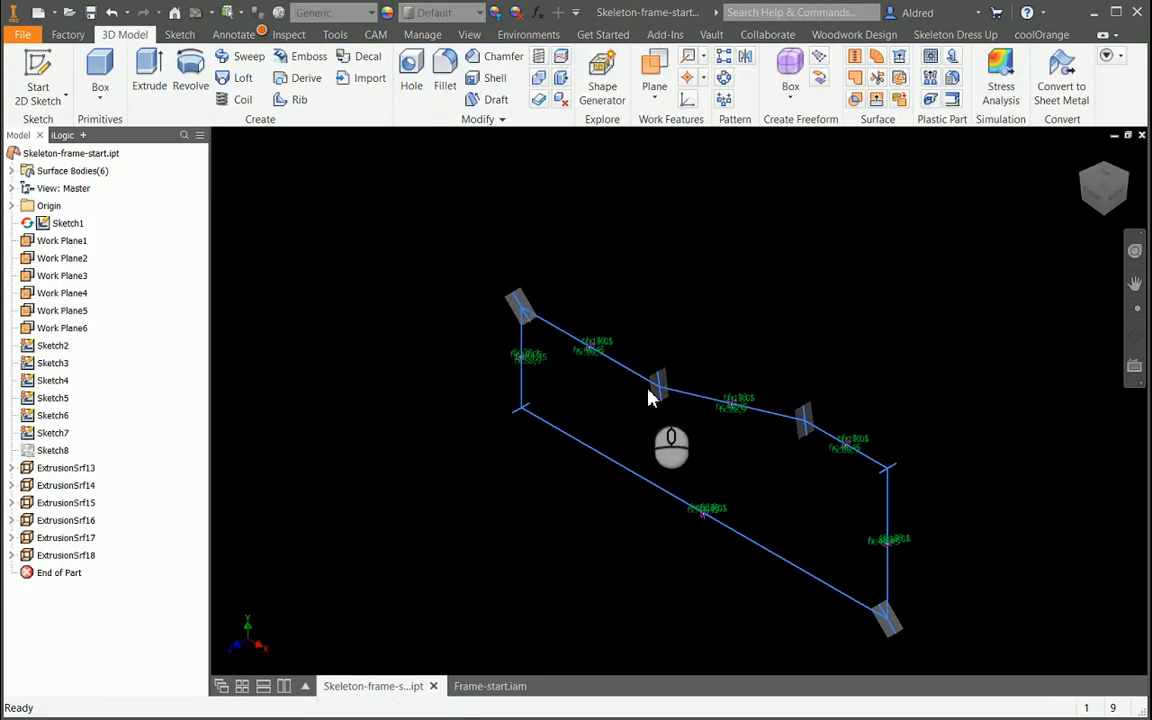
{"action": "left_click", "coordinate": [62, 347]}
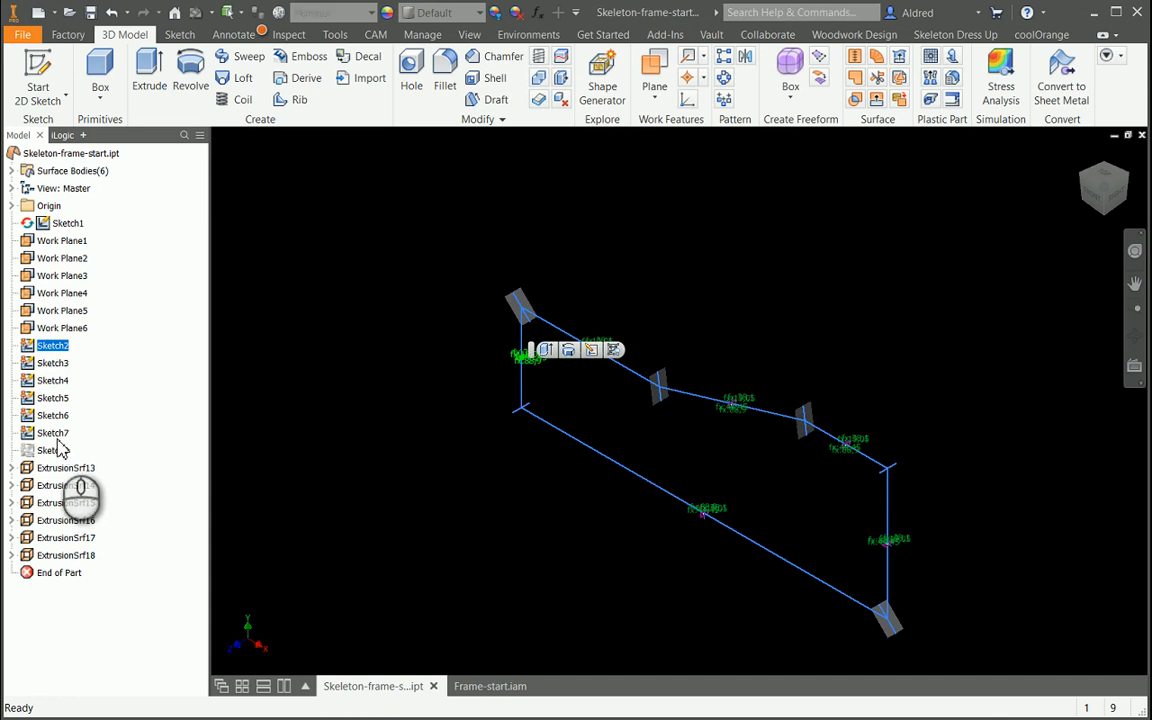
{"action": "left_click", "coordinate": [55, 434], "text": "shift"}
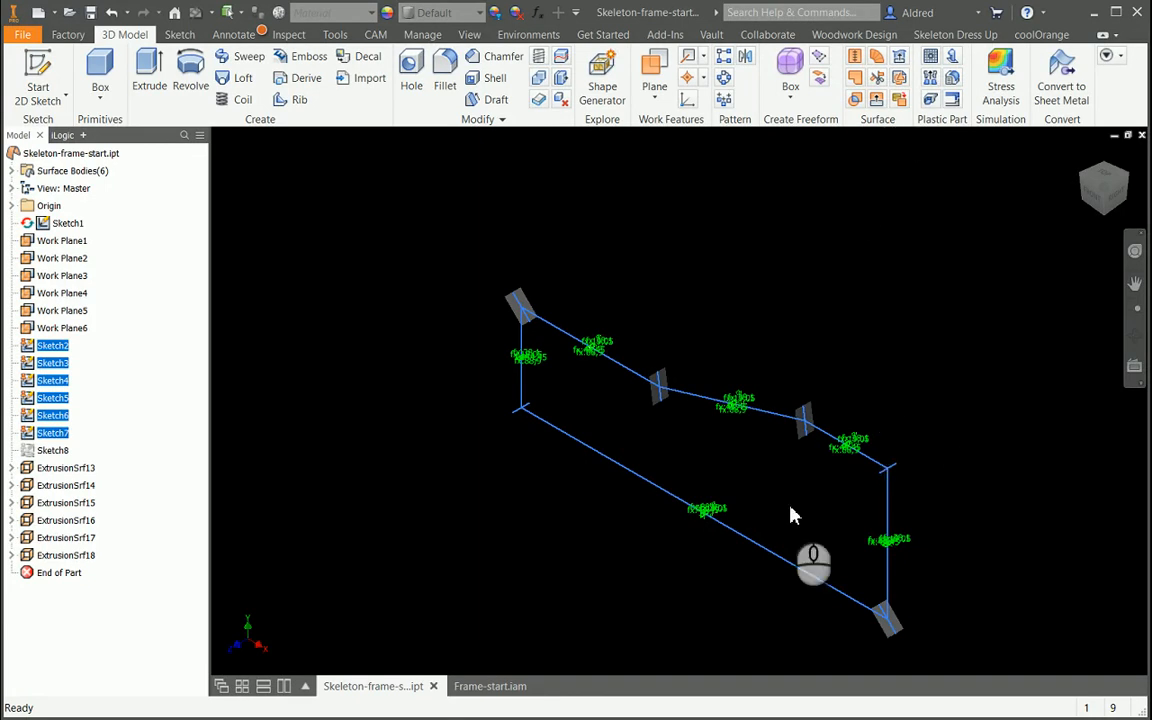
Bring up the Frame-start.iam assembly and collapse the skeleton part's contents in the model tree.
{"action": "left_click", "coordinate": [490, 686]}
{"action": "scroll", "coordinate": [460, 478], "scroll_direction": "up", "scroll_amount": 5}
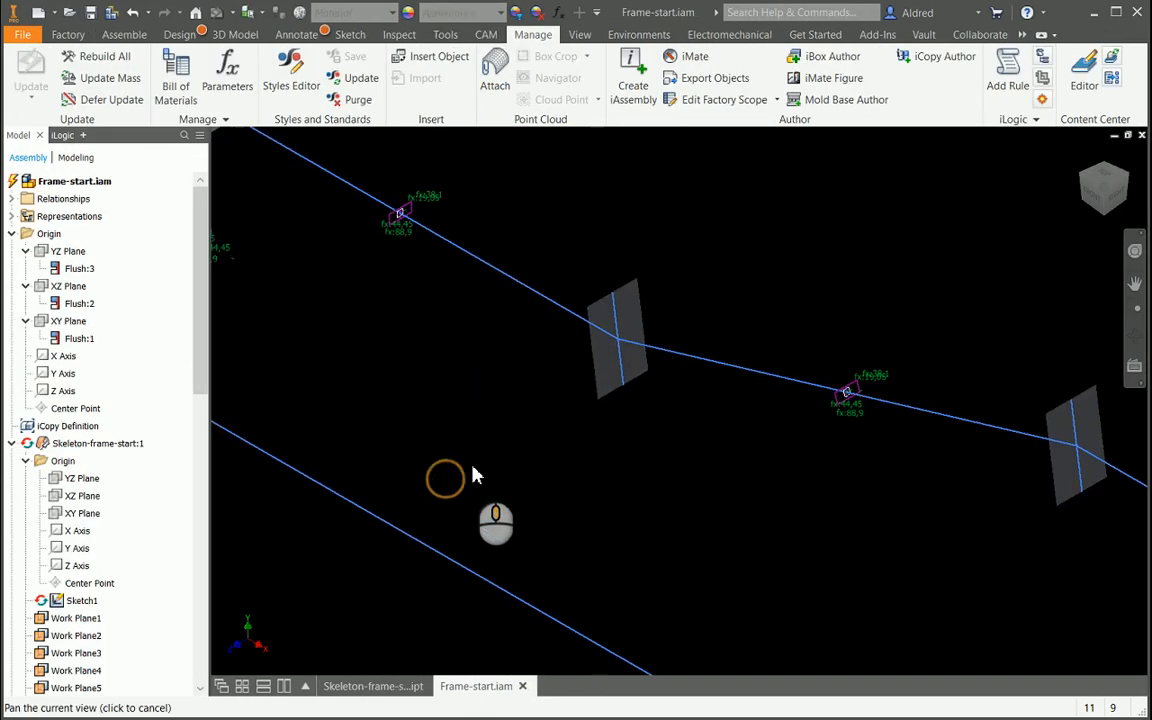
{"action": "scroll", "coordinate": [478, 470], "scroll_direction": "down", "scroll_amount": 6}
{"action": "middle_click_drag", "start_coordinate": [478, 458], "coordinate": [496, 336]}
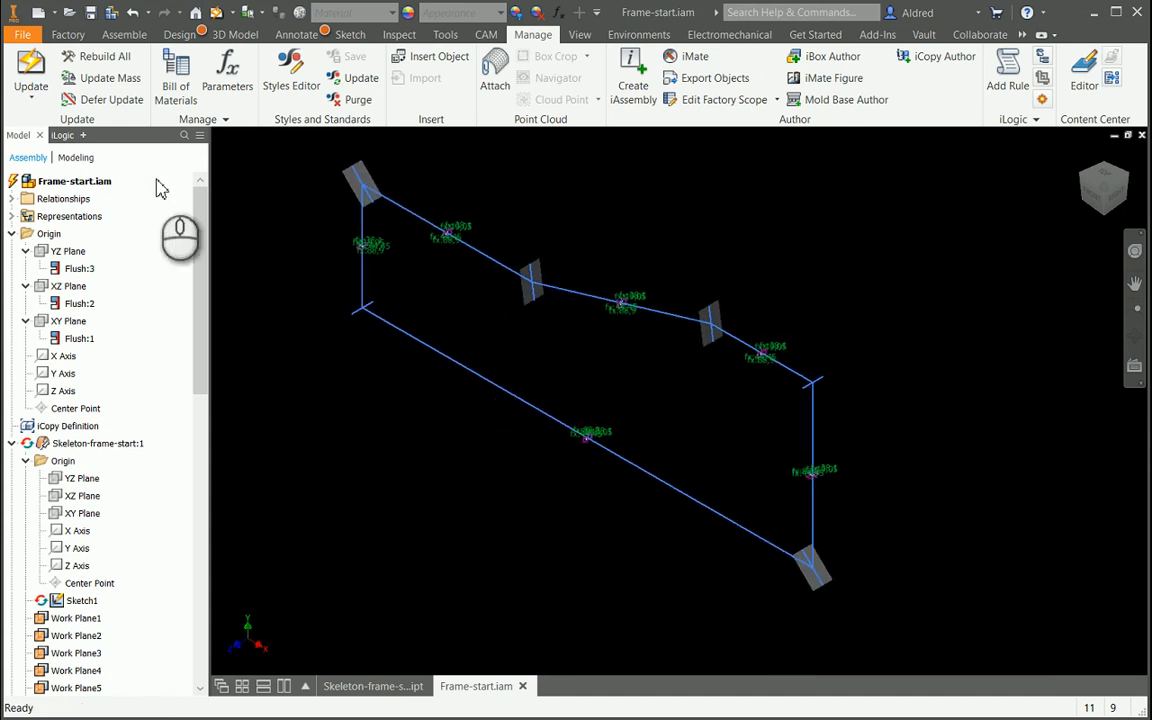
{"action": "left_click", "coordinate": [12, 443]}
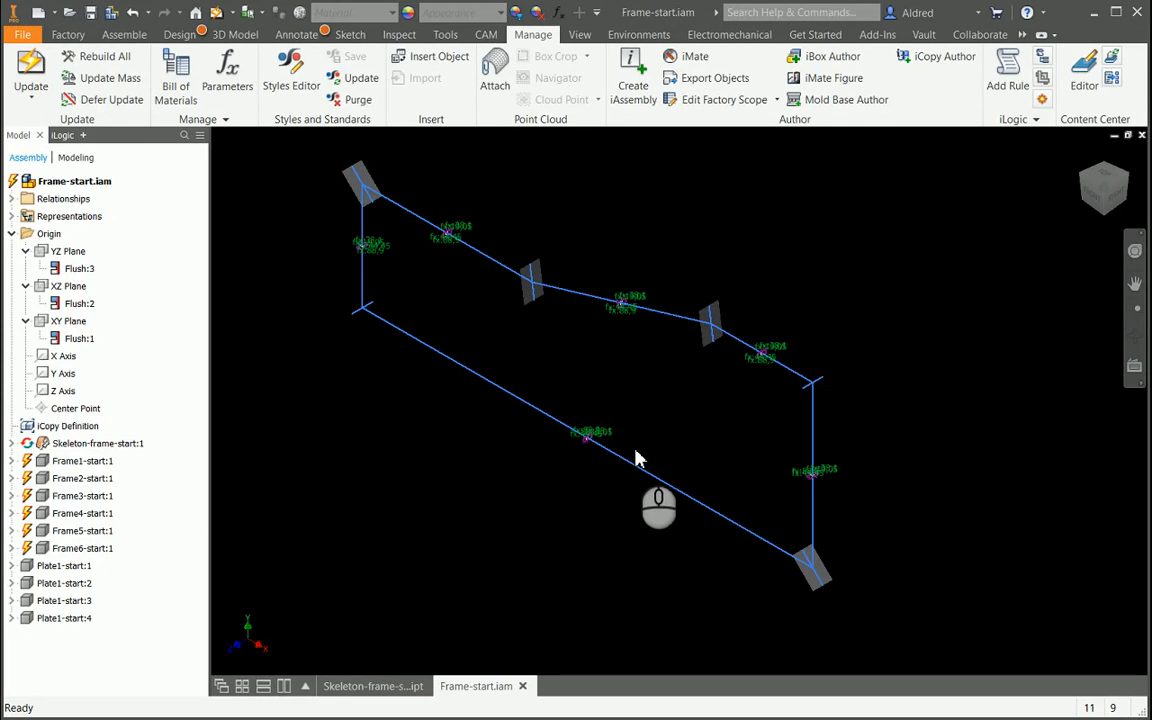
Place one instance of Skeleton-frame-start.ipt grounded at the assembly origin.
{"action": "left_click", "coordinate": [18, 104]}
{"action": "left_click", "coordinate": [124, 34]}
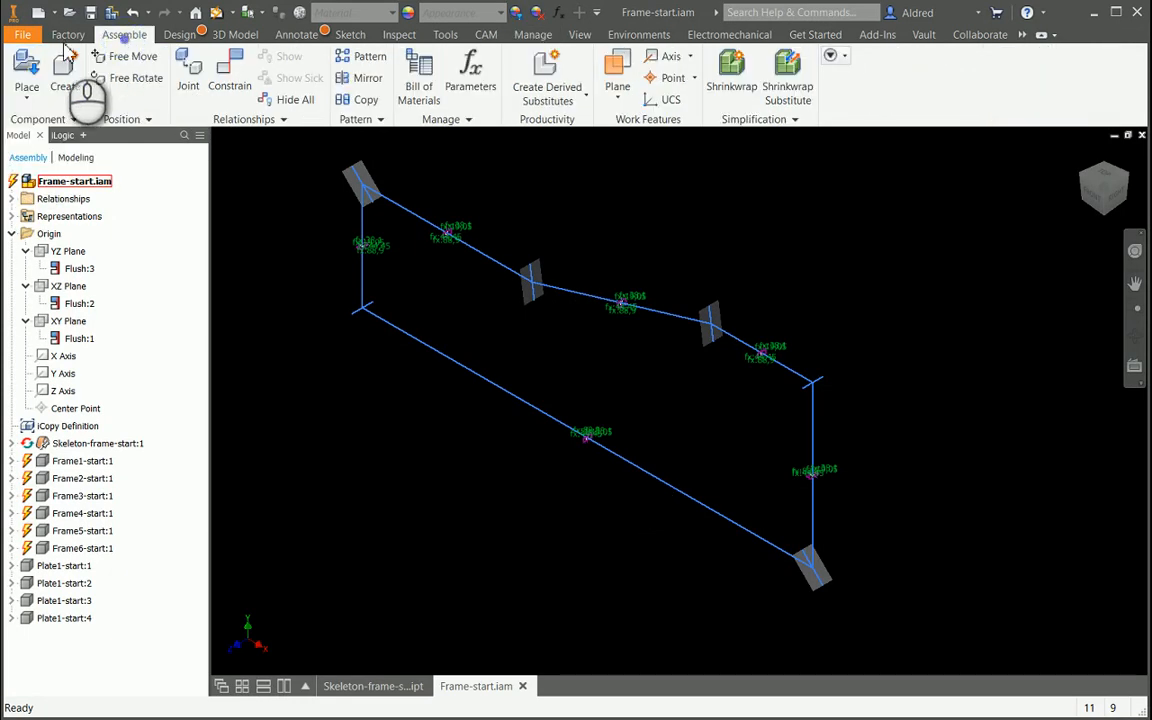
{"action": "left_click", "coordinate": [22, 88]}
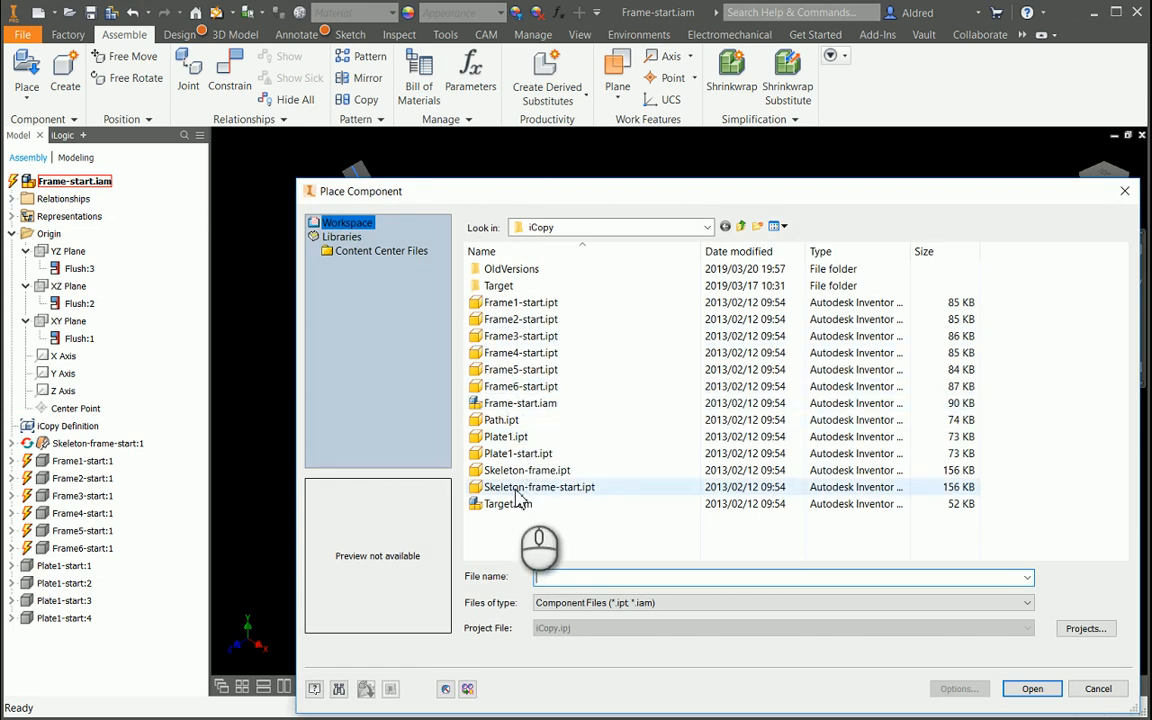
{"action": "left_click", "coordinate": [518, 488]}
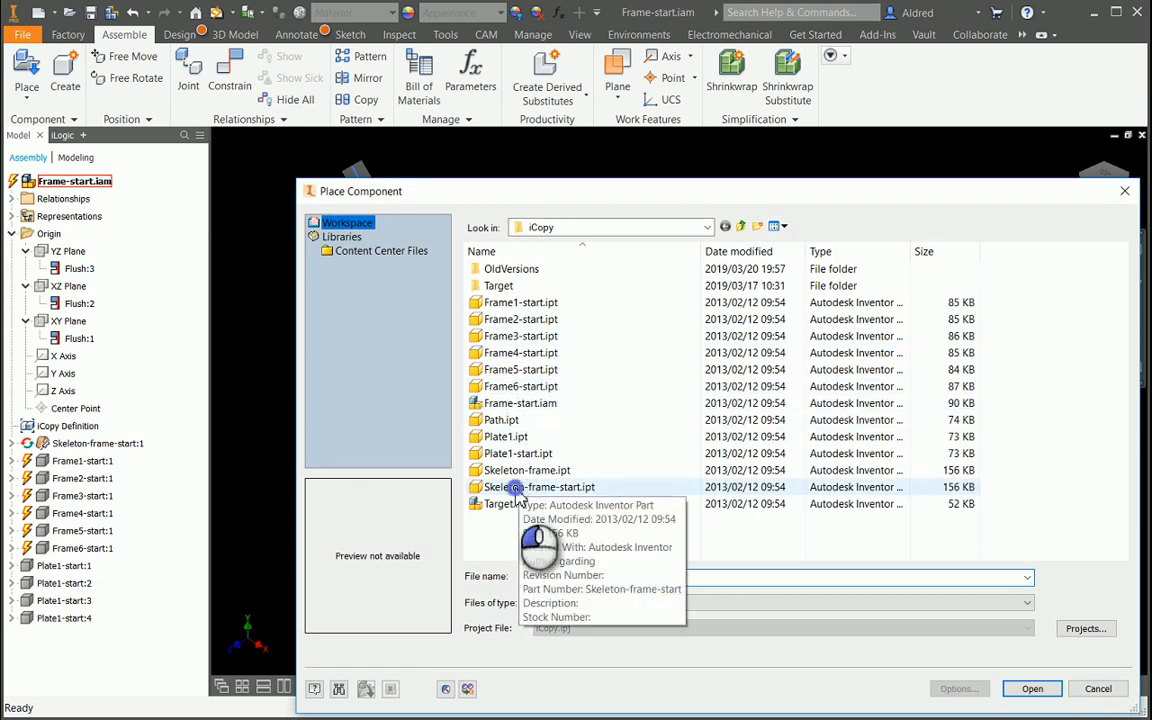
{"action": "left_click", "coordinate": [1035, 688]}
{"action": "right_click", "coordinate": [722, 238]}
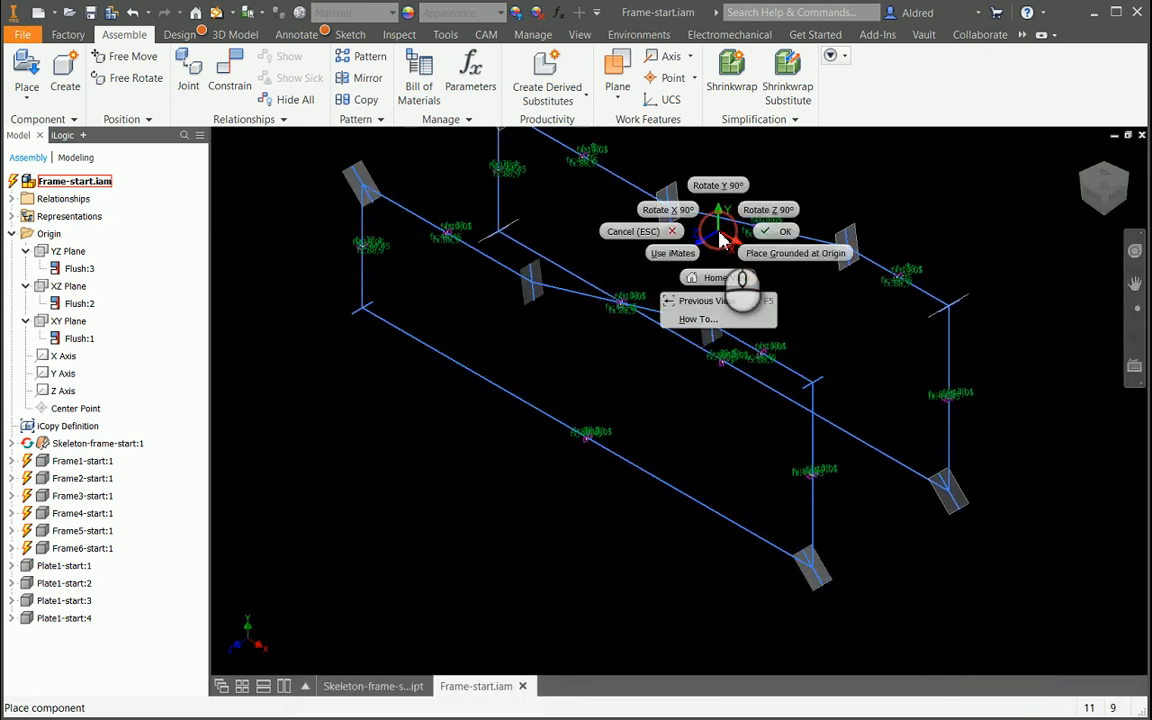
{"action": "left_click", "coordinate": [800, 256]}
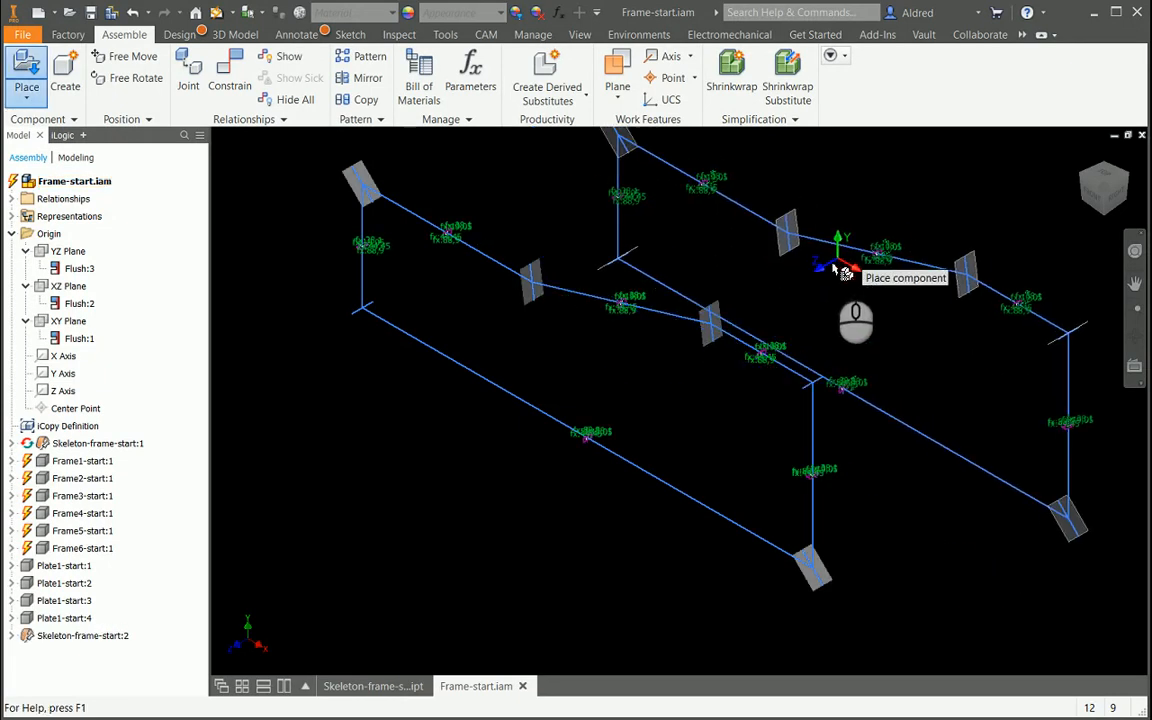
{"action": "key", "text": "Escape"}
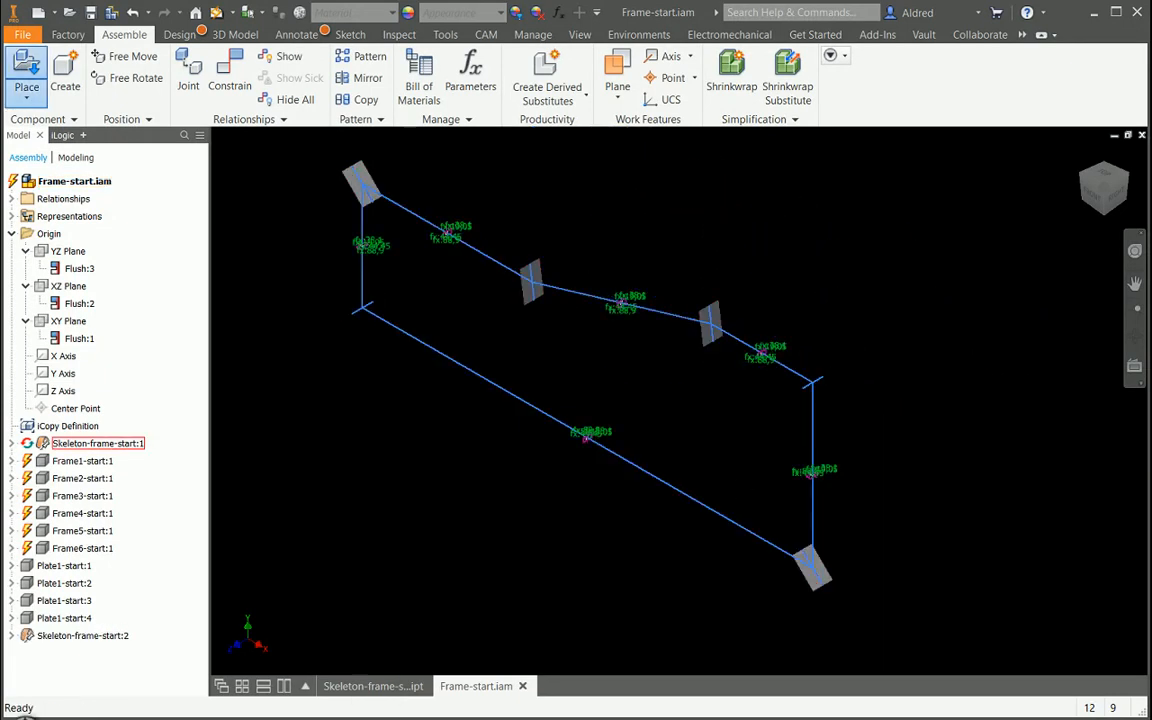
Compare the two skeleton instances and delete the newly placed Skeleton-frame-start:2.
{"action": "left_click", "coordinate": [82, 635]}
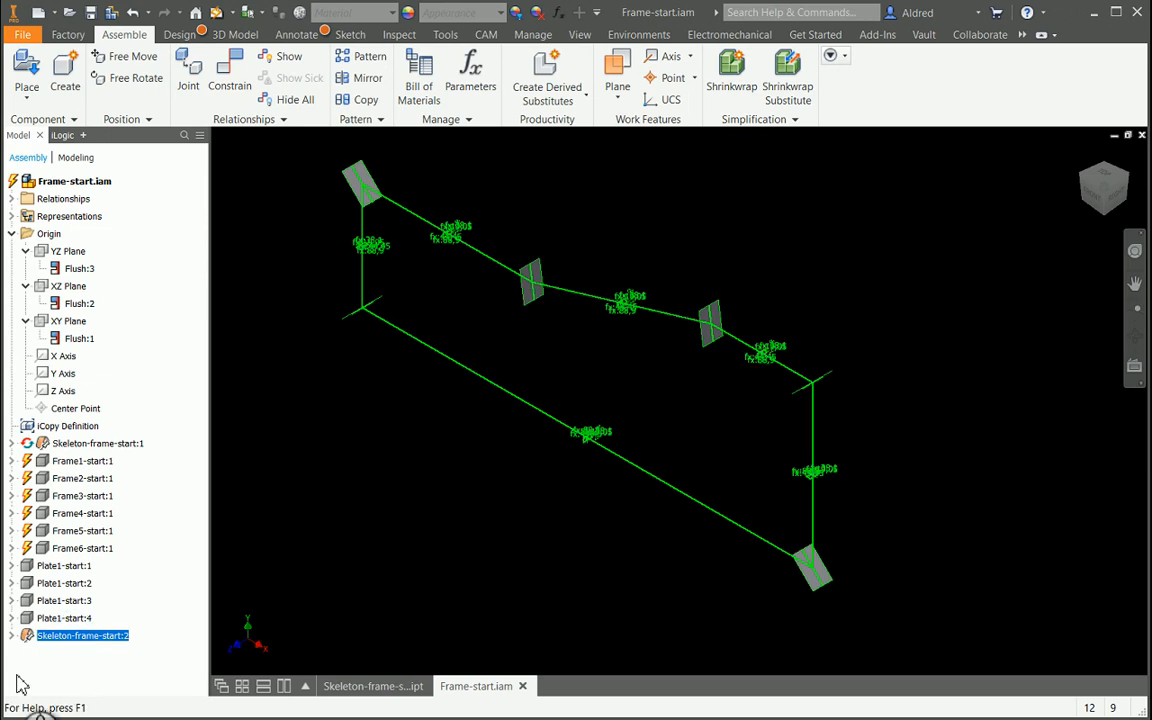
{"action": "left_click", "coordinate": [84, 443]}
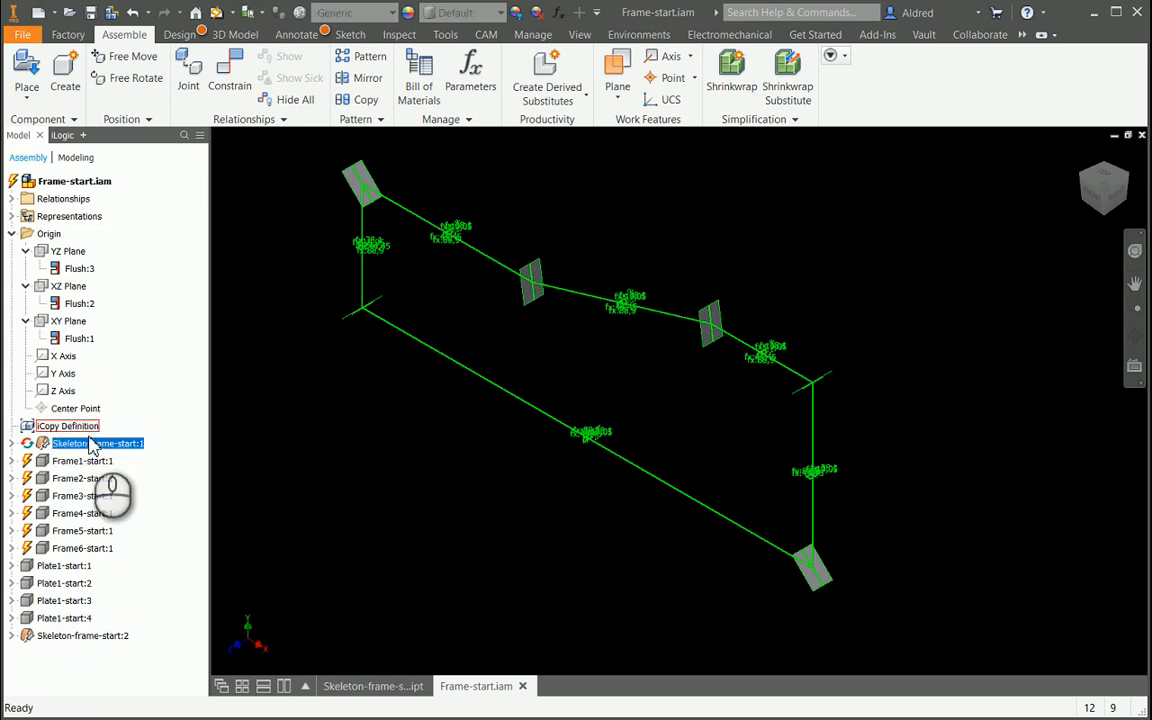
{"action": "right_click", "coordinate": [84, 643]}
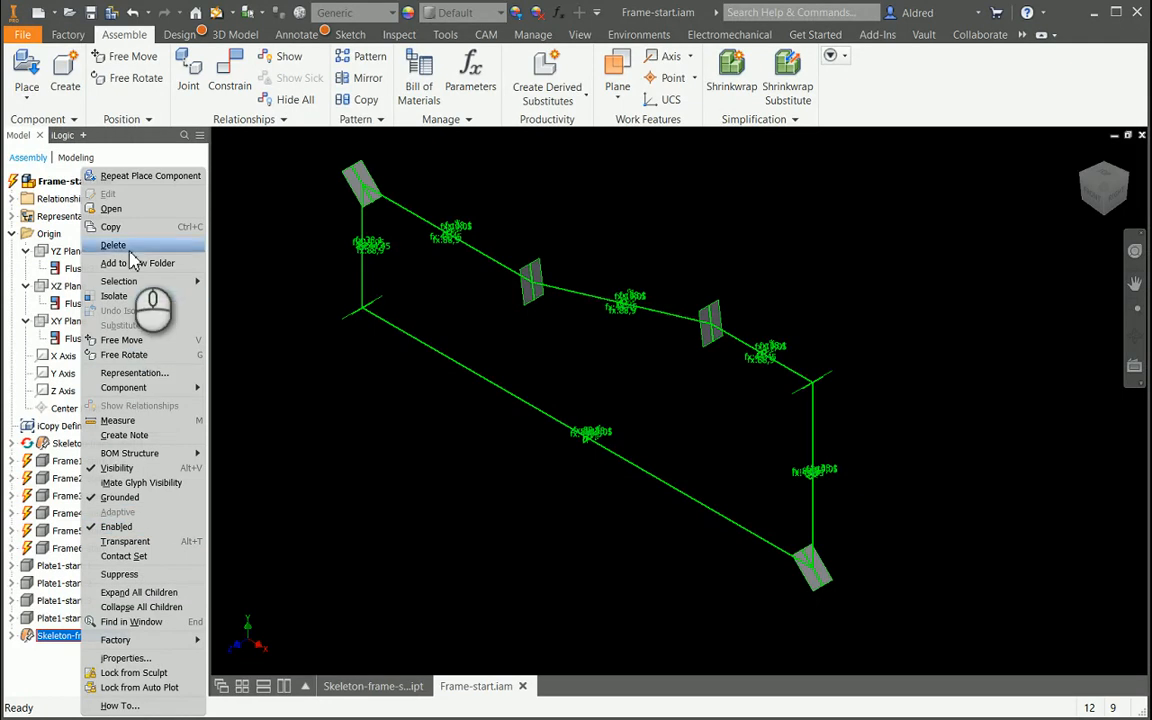
{"action": "left_click", "coordinate": [705, 360]}
{"action": "key", "text": "Delete"}
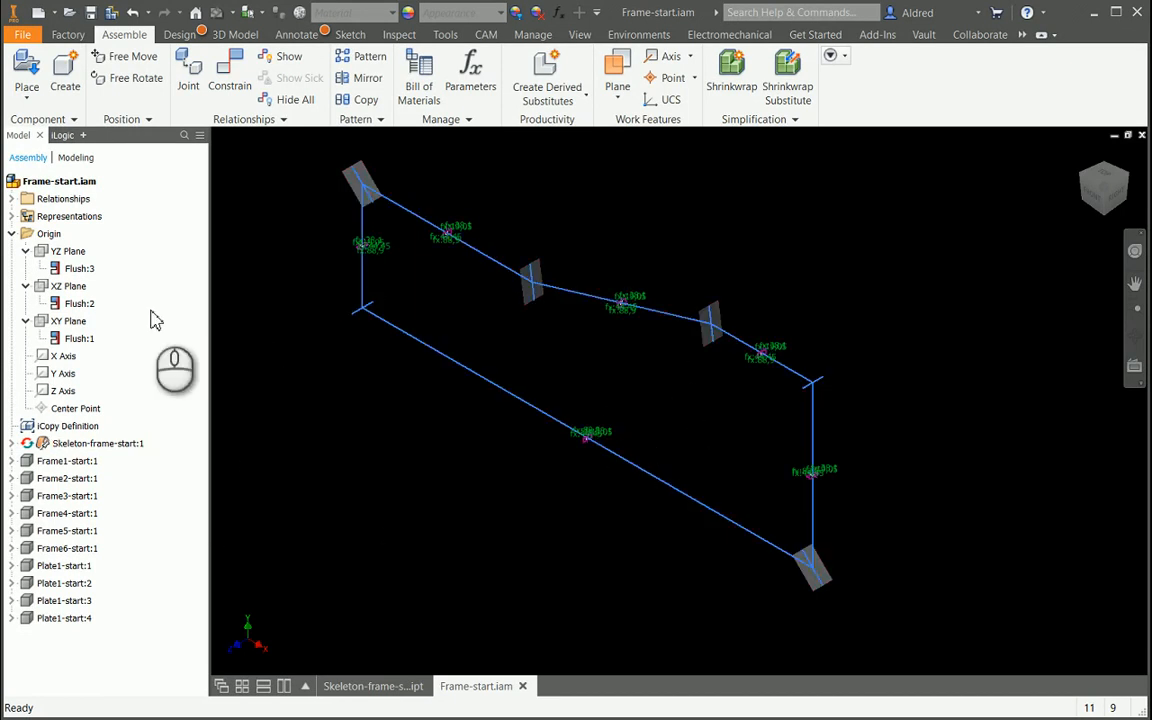
Inspect the flush constraints on the assembly's YZ, XZ and XY origin planes.
{"action": "left_click", "coordinate": [79, 268]}
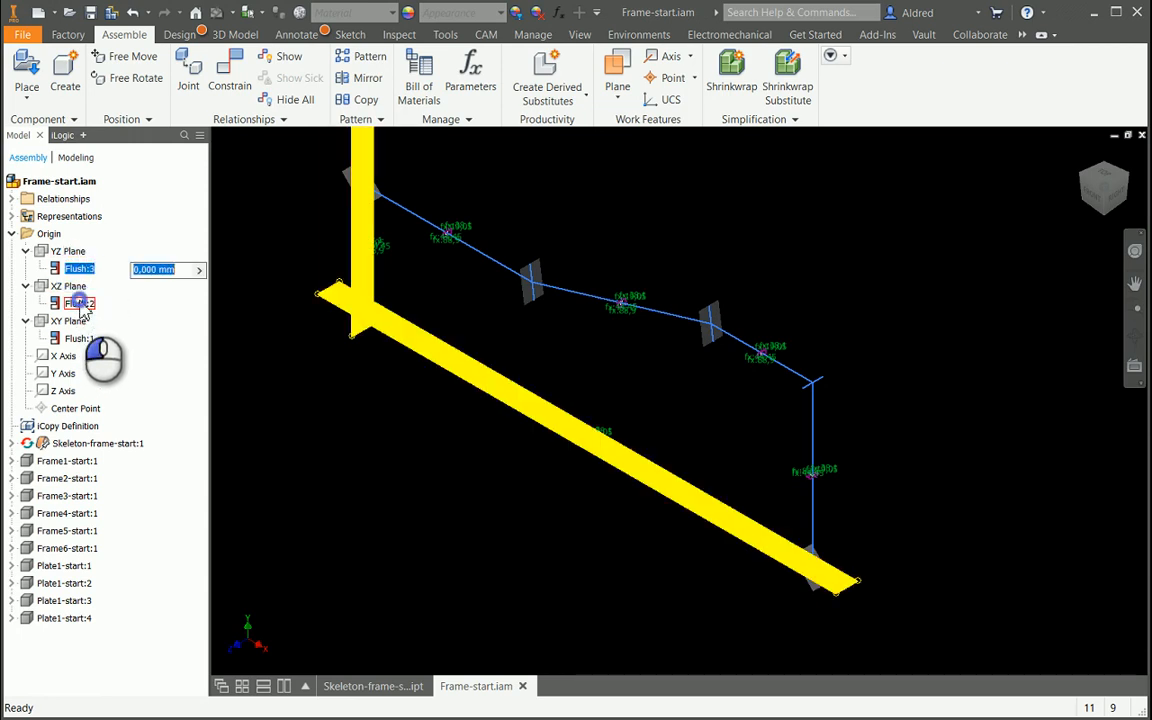
{"action": "left_click", "coordinate": [79, 303]}
{"action": "left_click", "coordinate": [79, 338]}
{"action": "left_click", "coordinate": [79, 303]}
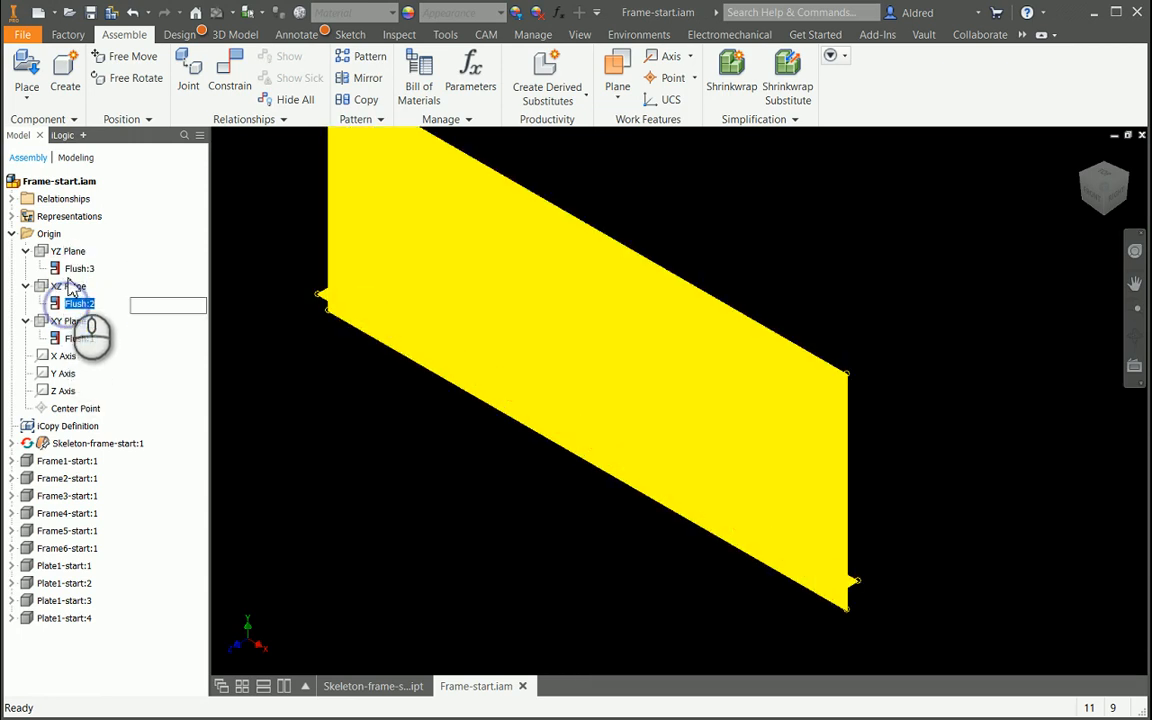
{"action": "left_click", "coordinate": [74, 266]}
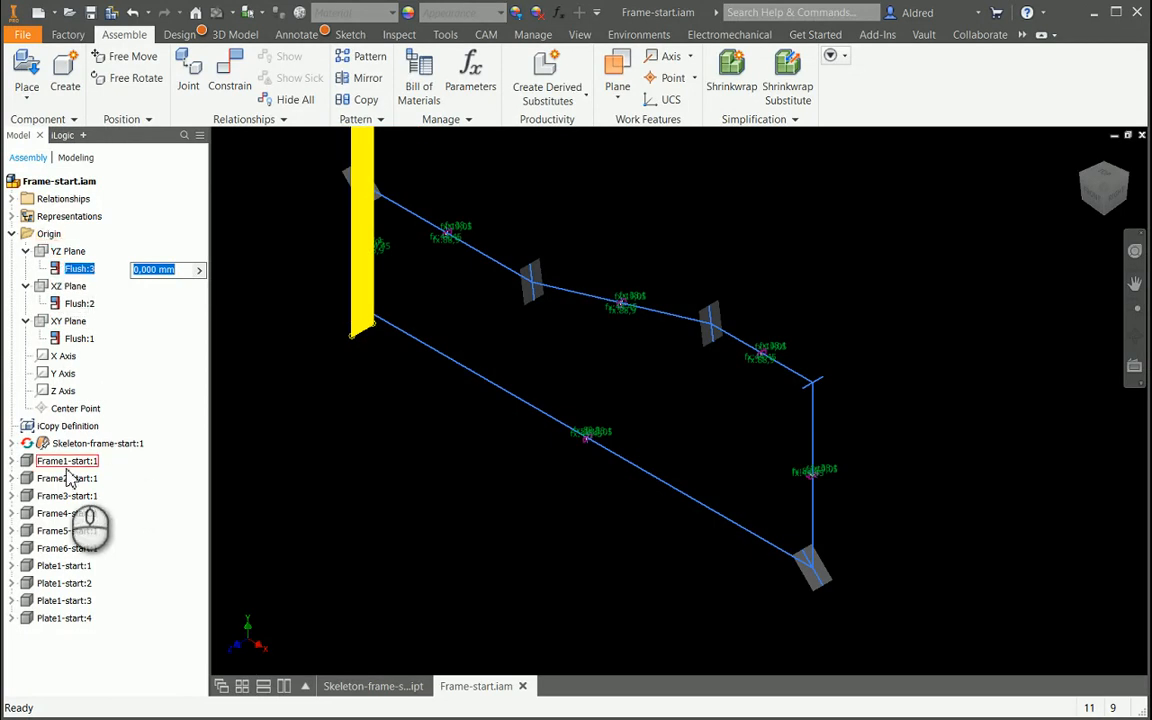
Look through the skeleton part's origin planes, sketches and constraints, and collapse the skeleton and assembly origin in the tree.
{"action": "left_click", "coordinate": [12, 443]}
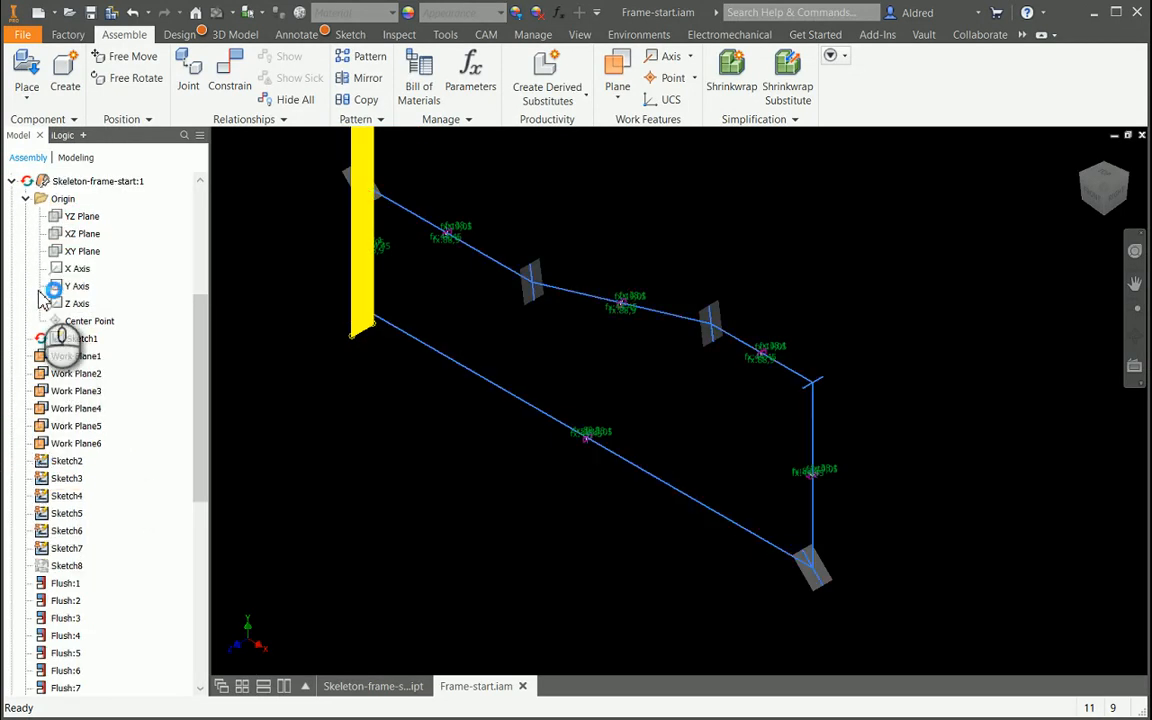
{"action": "left_click", "coordinate": [26, 200]}
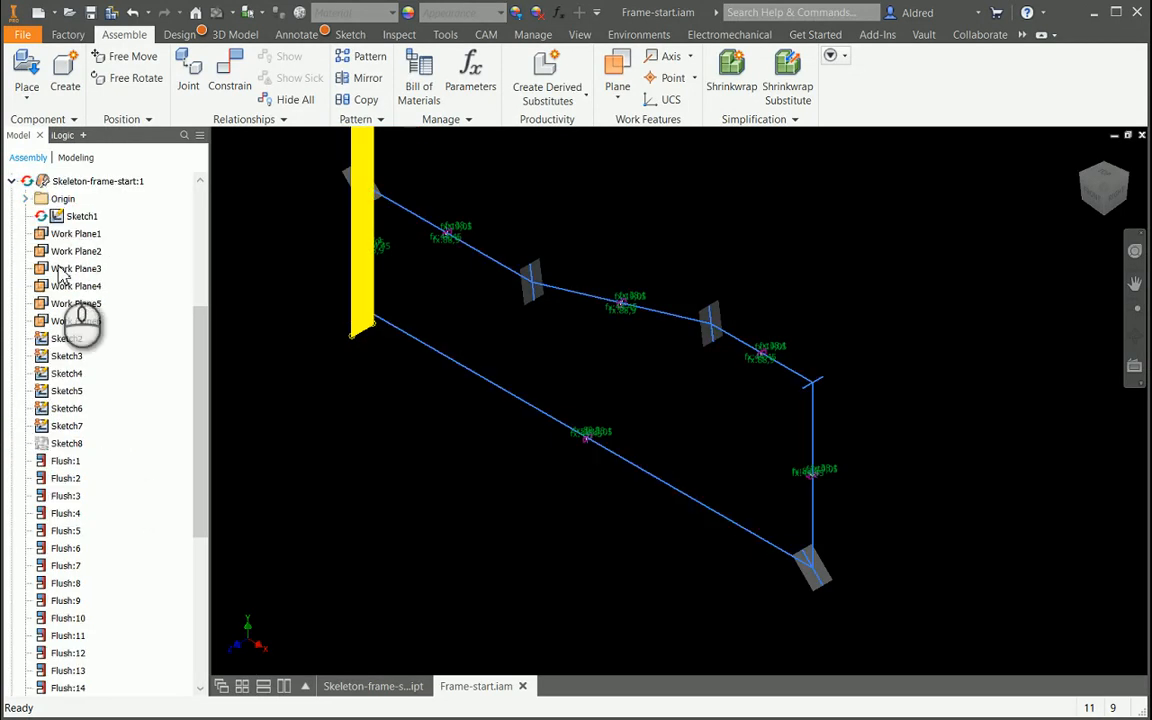
{"action": "left_click", "coordinate": [25, 199]}
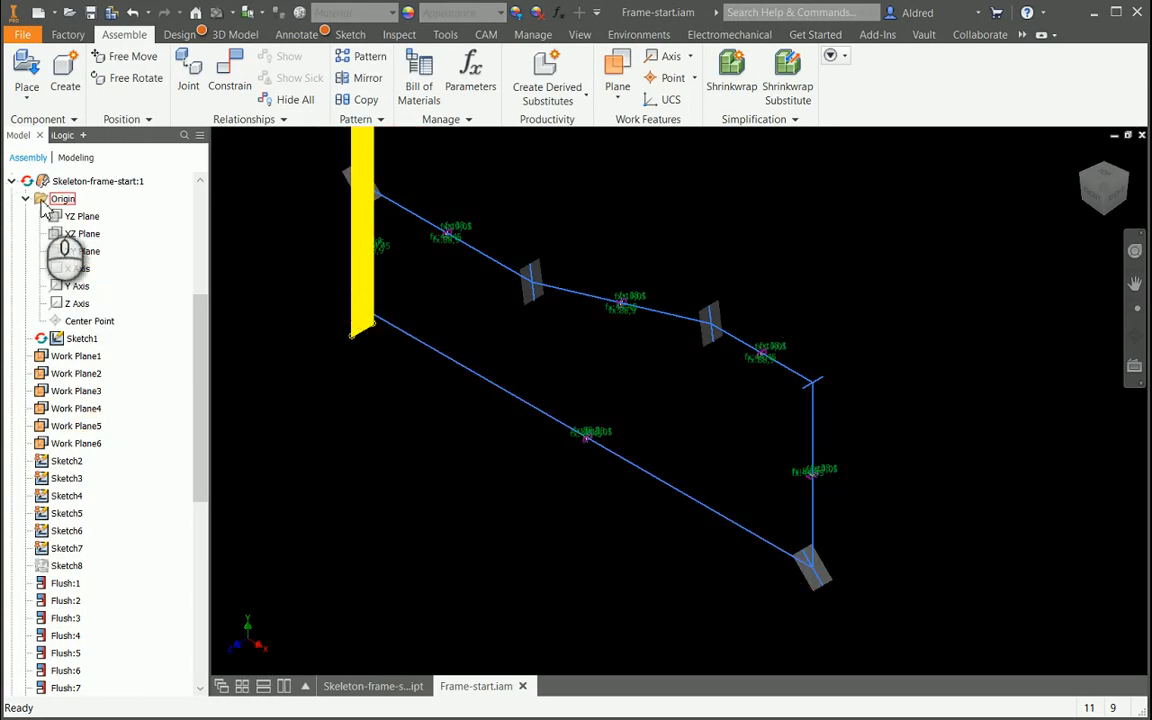
{"action": "left_click", "coordinate": [26, 199]}
{"action": "left_click", "coordinate": [12, 181]}
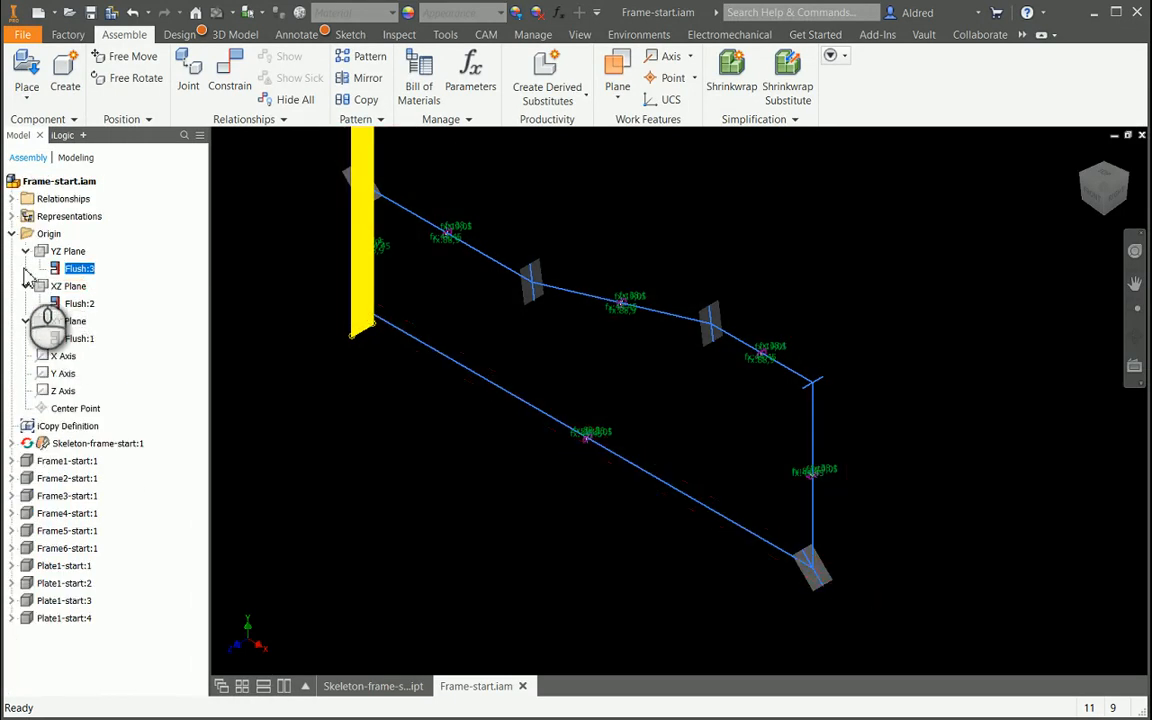
{"action": "left_click", "coordinate": [25, 252]}
{"action": "left_click", "coordinate": [12, 233]}
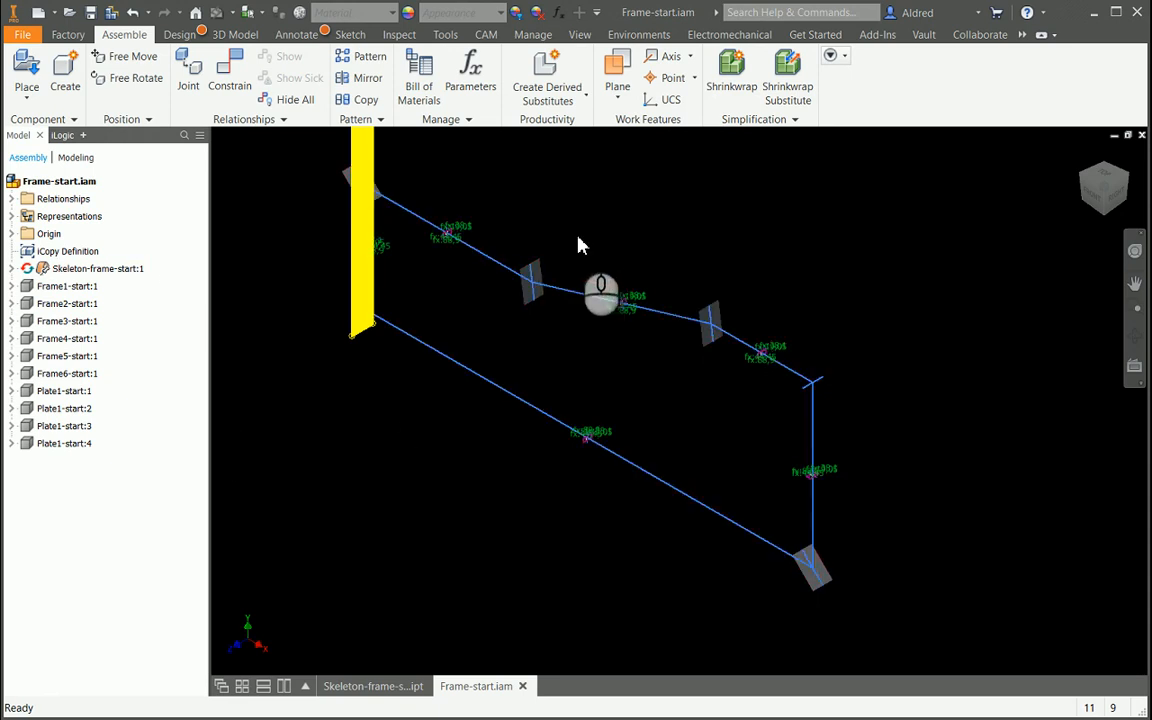
Open the iCopy Author for the frame assembly and check its layout part.
{"action": "left_click", "coordinate": [533, 35]}
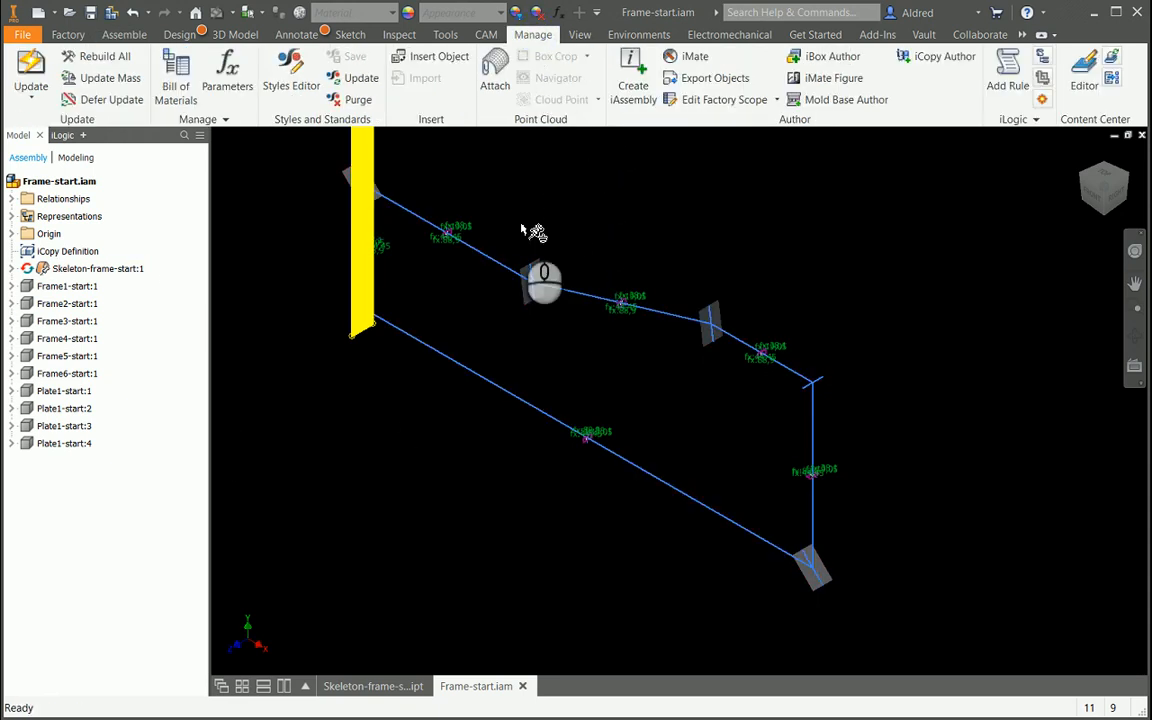
{"action": "left_click", "coordinate": [930, 58]}
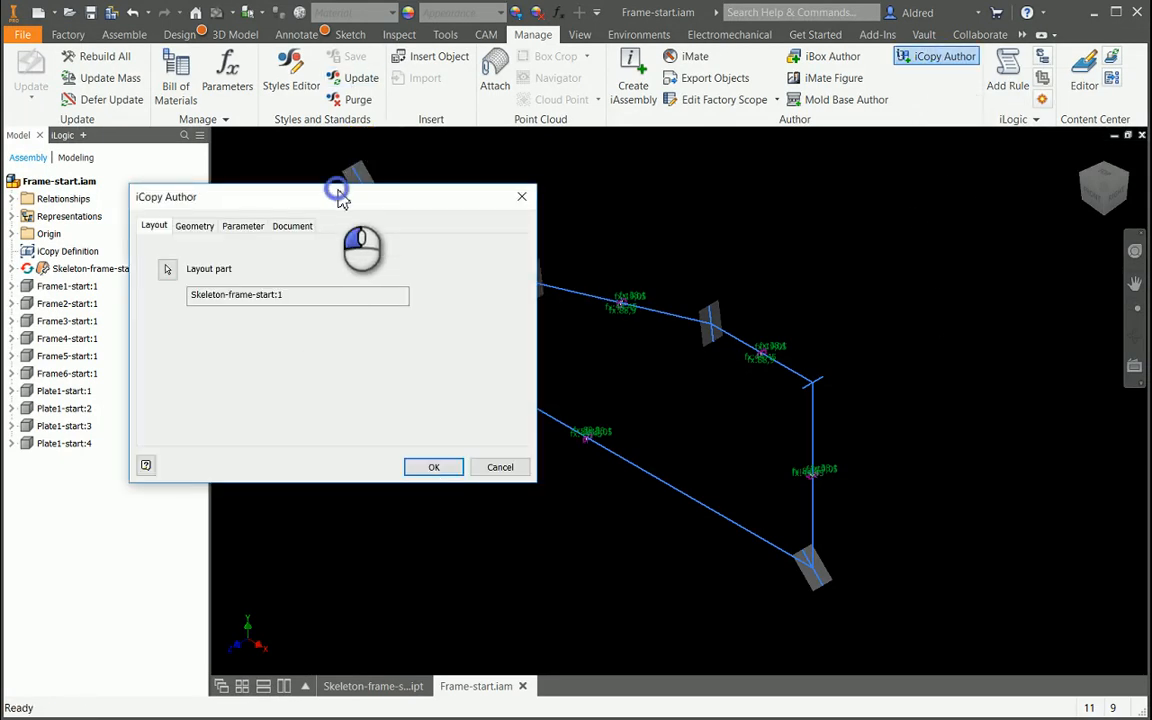
{"action": "left_click_drag", "start_coordinate": [334, 188], "coordinate": [347, 157]}
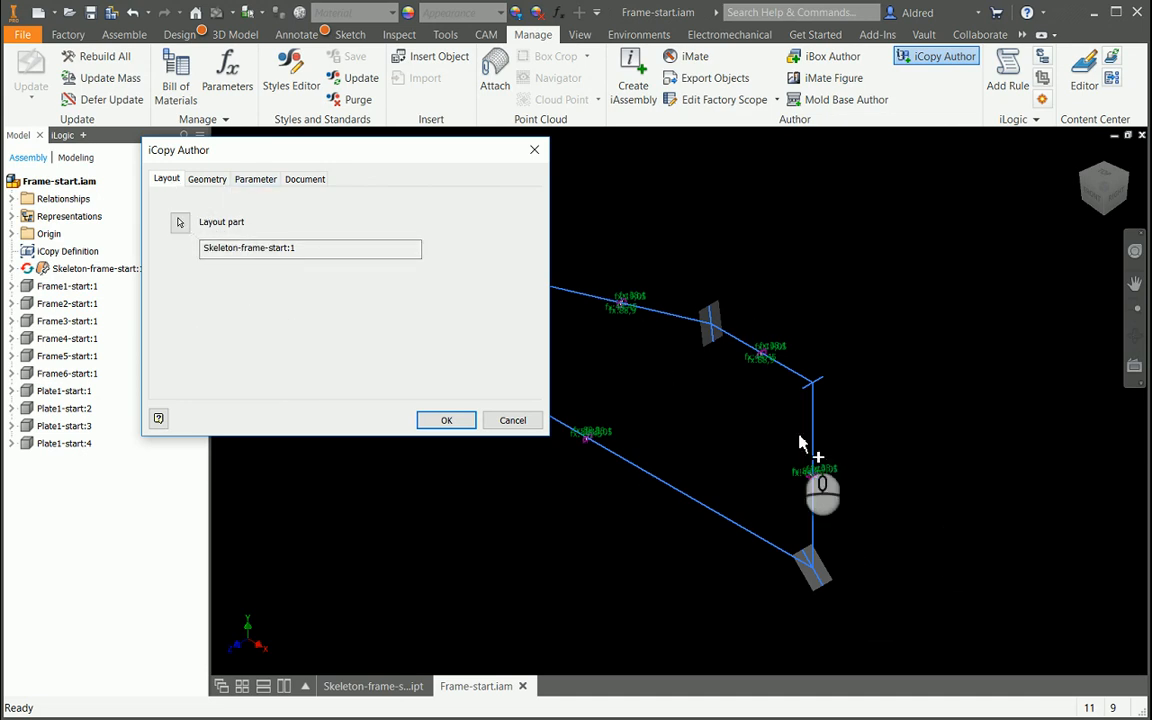
Check the layout geometry assigned to the Lower Left, Lower Right, Upper Left and Upper Right points and accept the iCopy definition.
{"action": "left_click", "coordinate": [206, 181]}
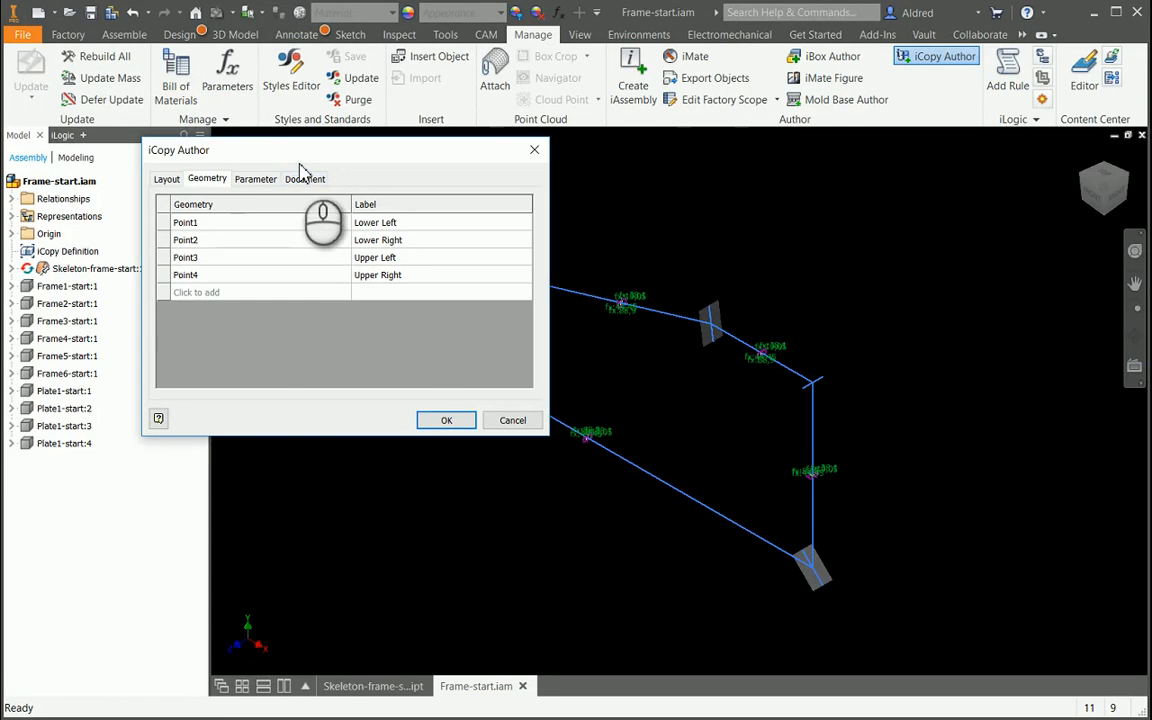
{"action": "left_click_drag", "start_coordinate": [298, 164], "coordinate": [220, 391]}
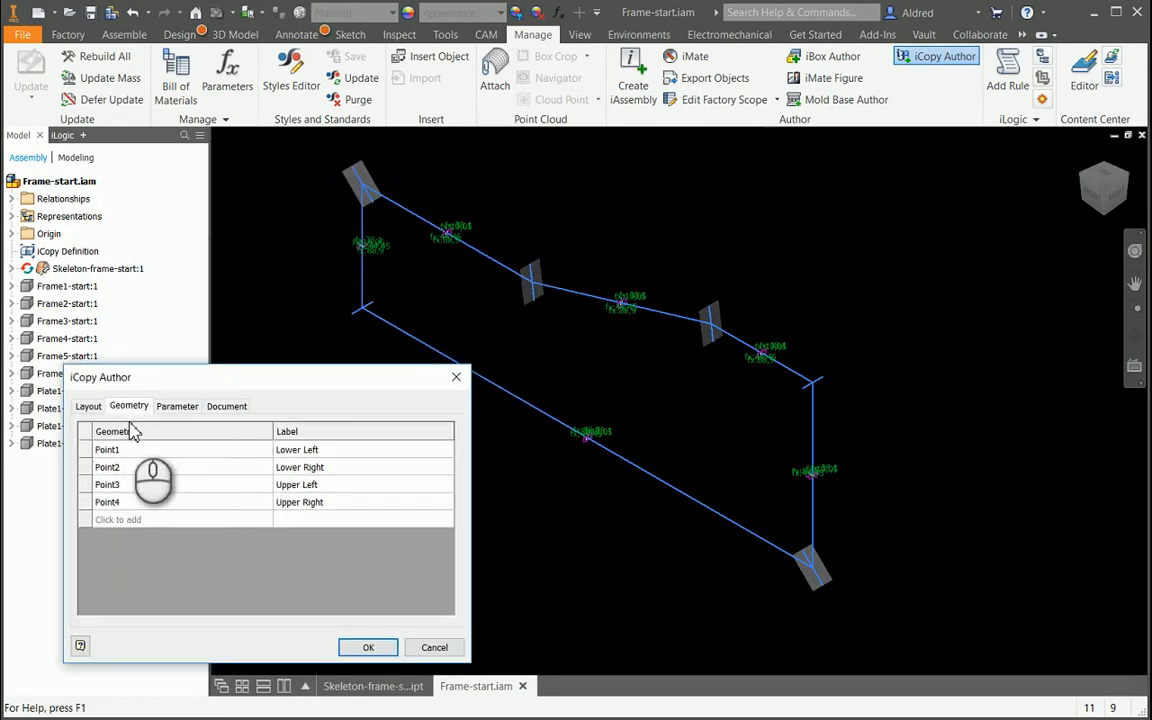
{"action": "left_click", "coordinate": [166, 452]}
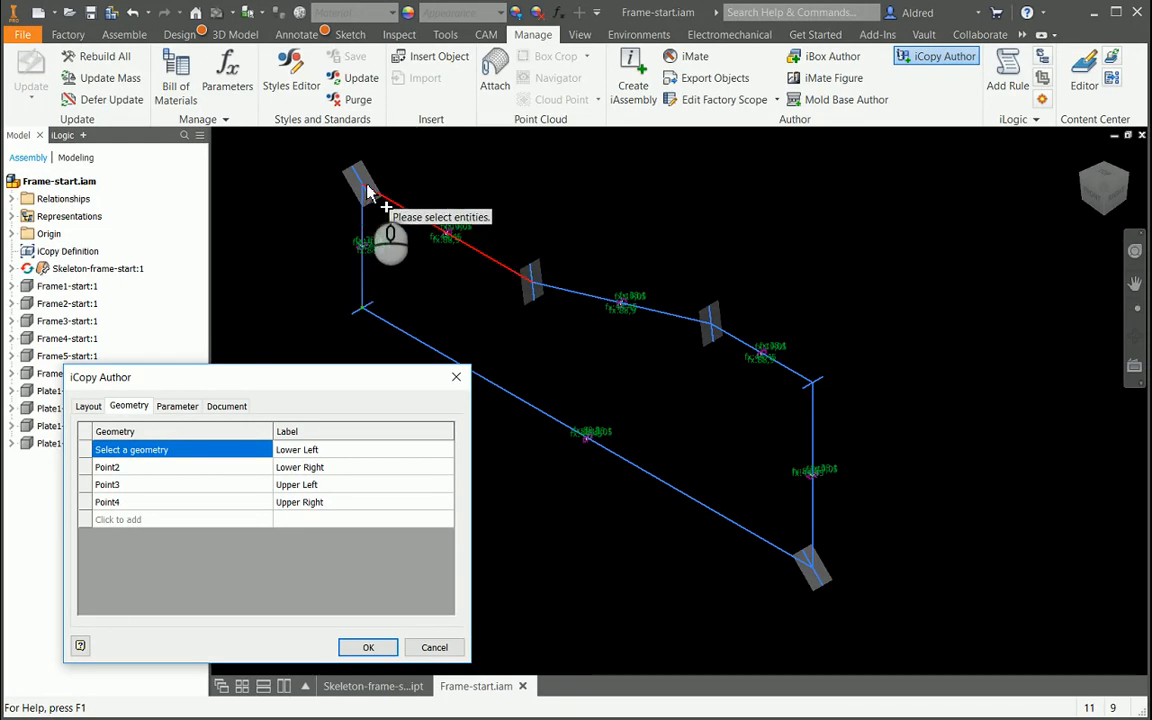
{"action": "left_click", "coordinate": [218, 468]}
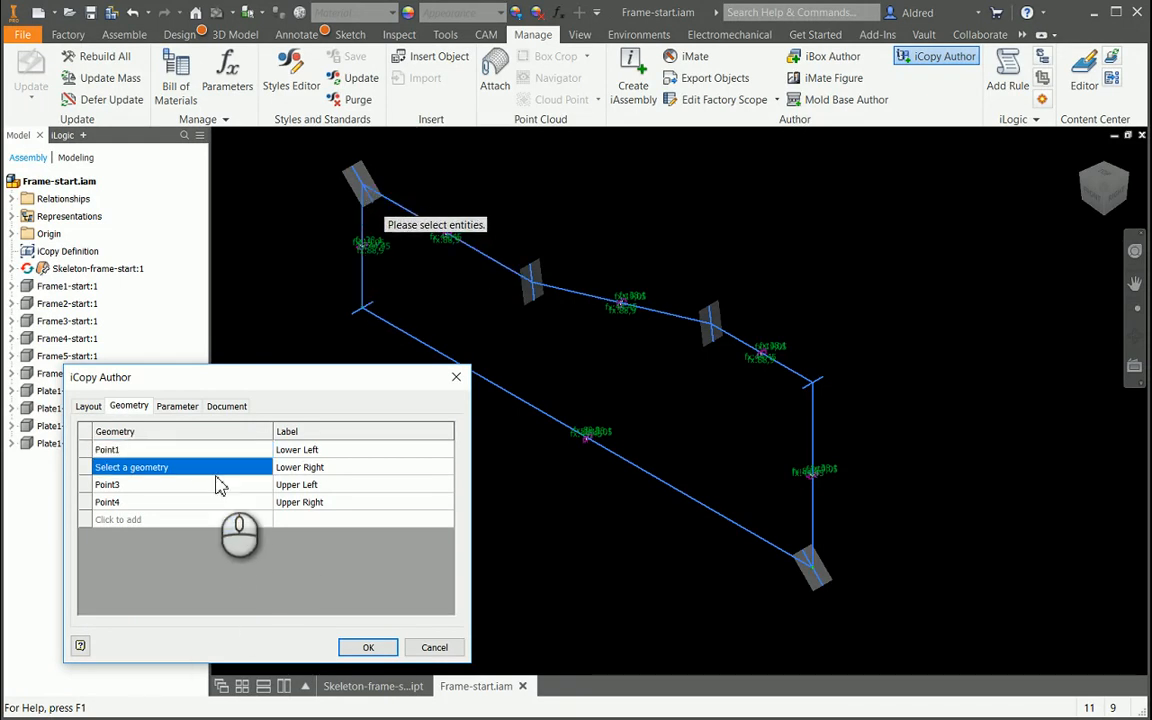
{"action": "left_click", "coordinate": [218, 484]}
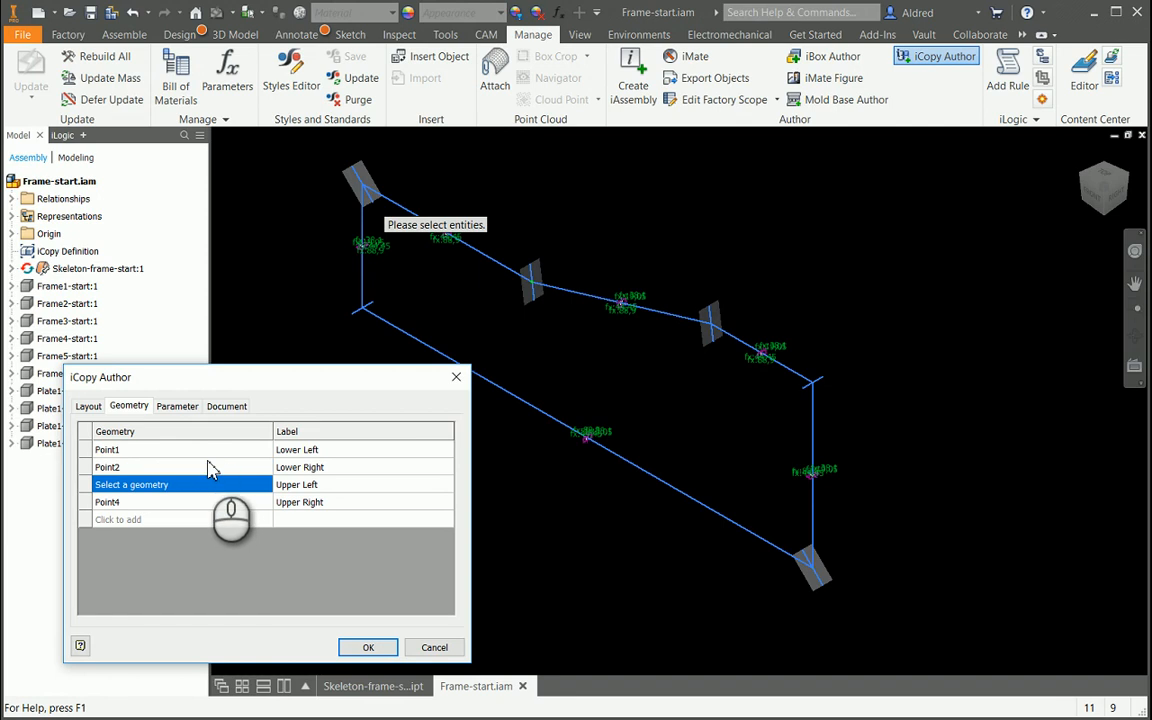
{"action": "left_click", "coordinate": [203, 452]}
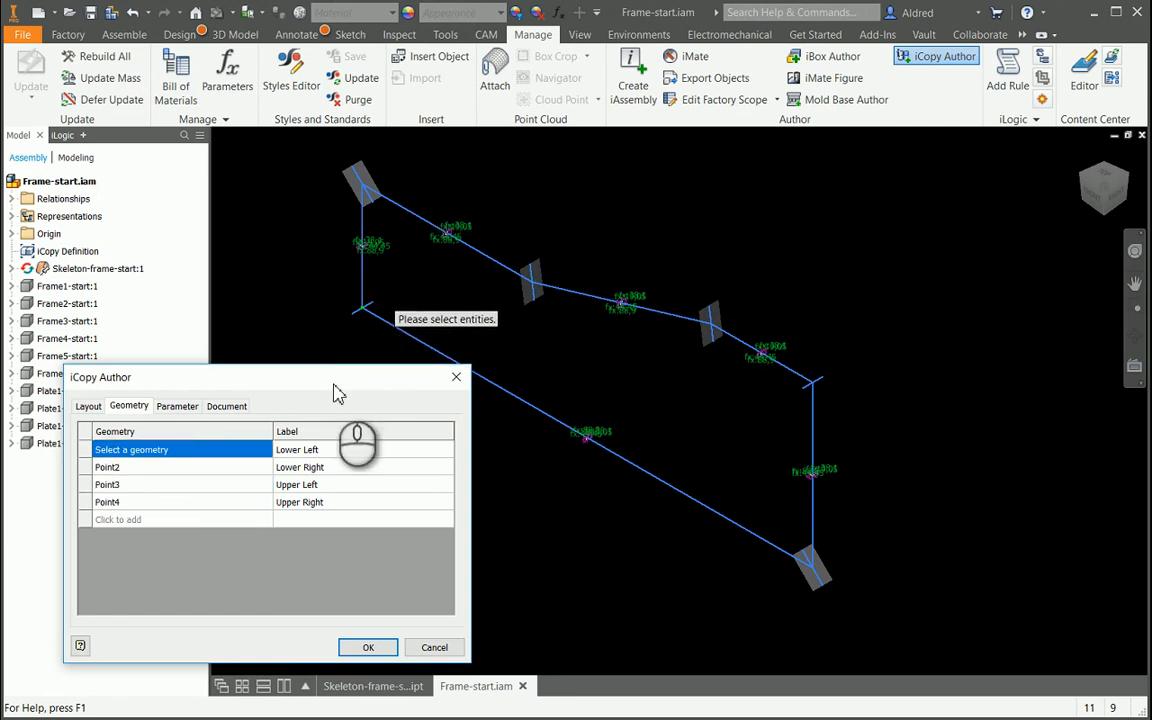
{"action": "left_click", "coordinate": [205, 469]}
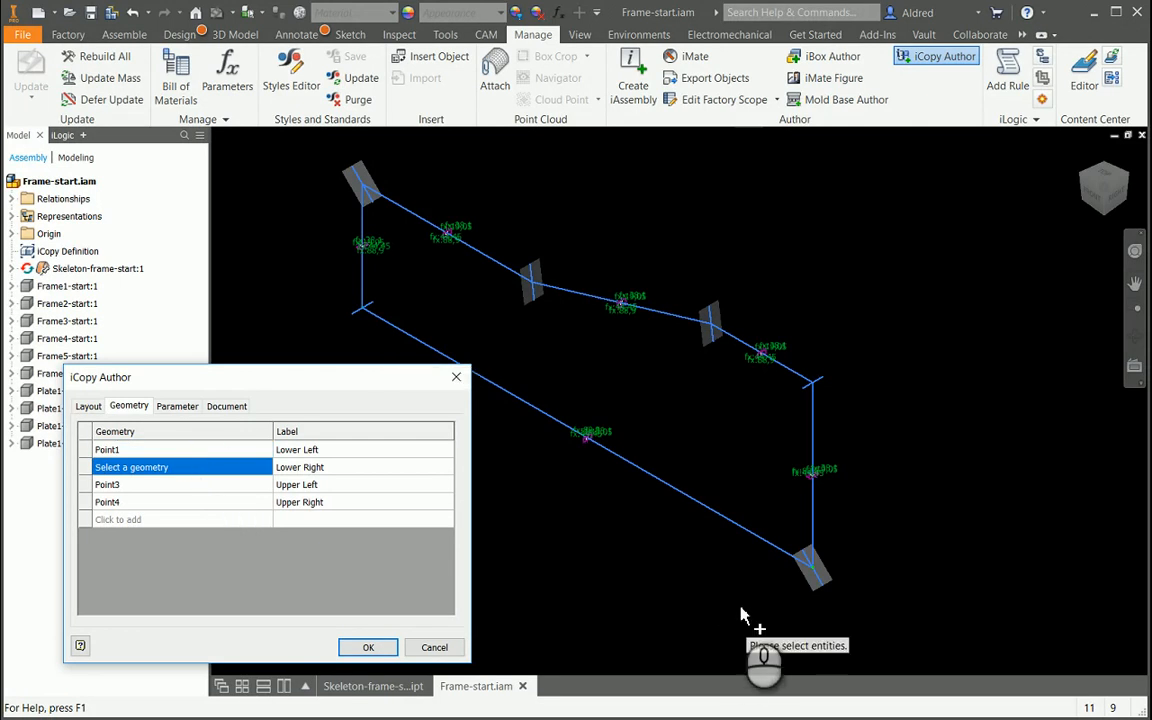
{"action": "left_click", "coordinate": [831, 587]}
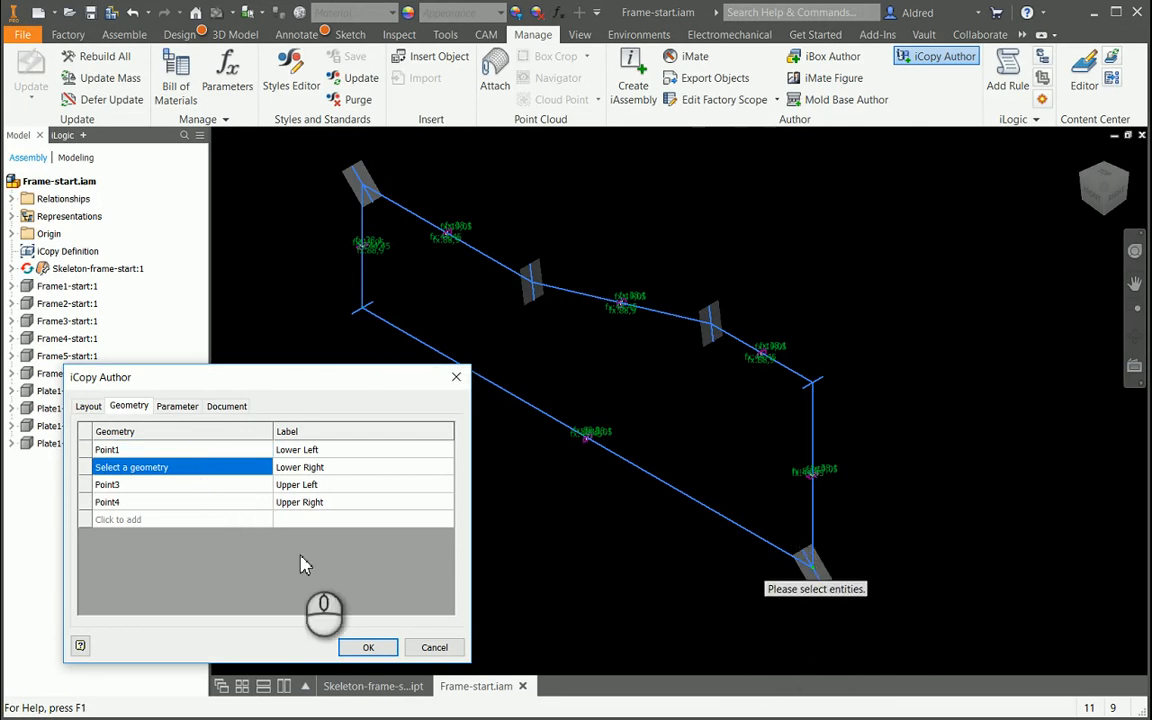
{"action": "left_click", "coordinate": [160, 490]}
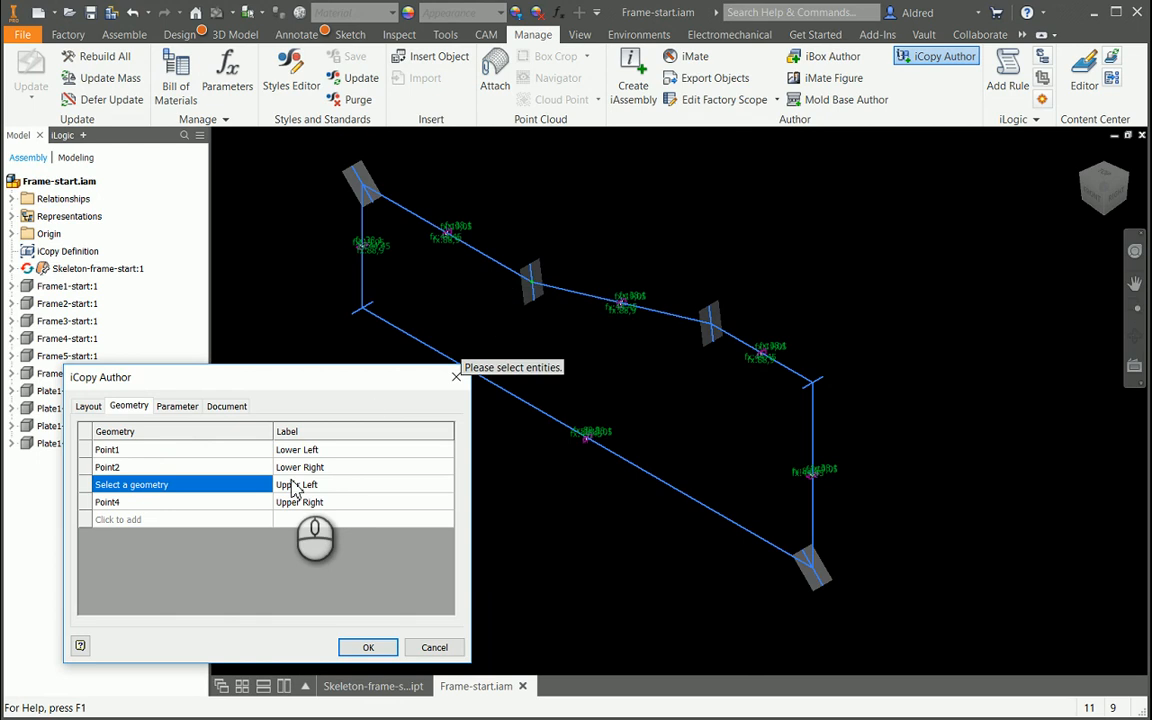
{"action": "left_click", "coordinate": [237, 501]}
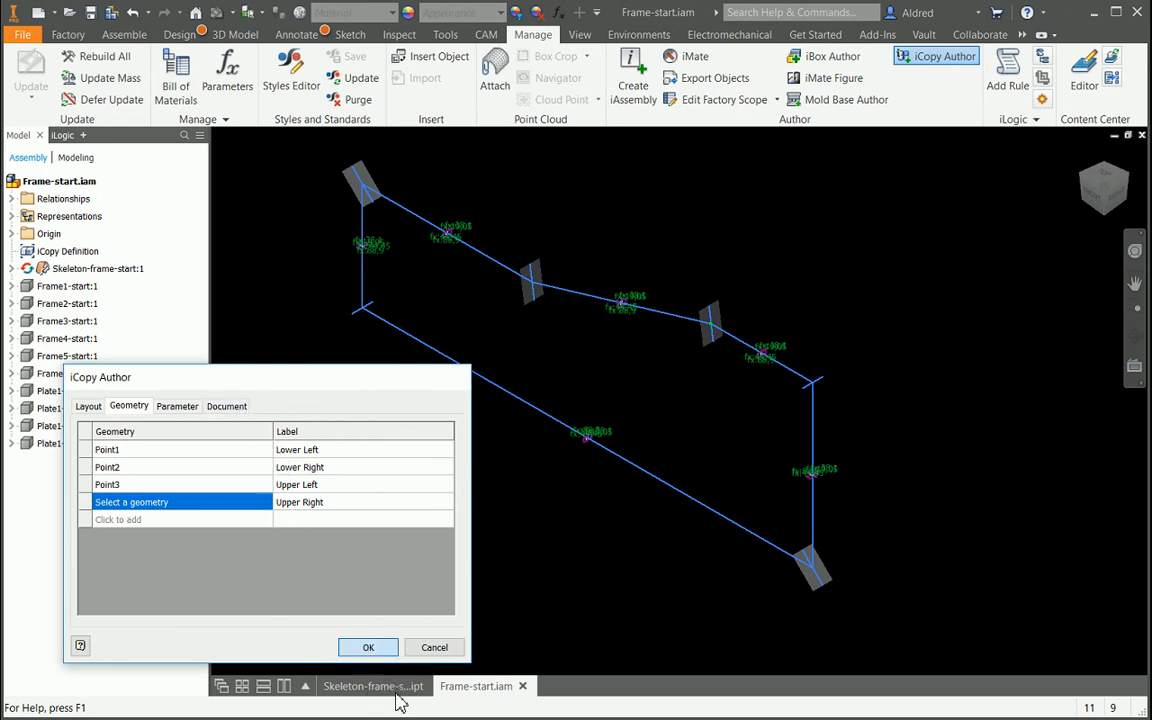
{"action": "left_click", "coordinate": [366, 648]}
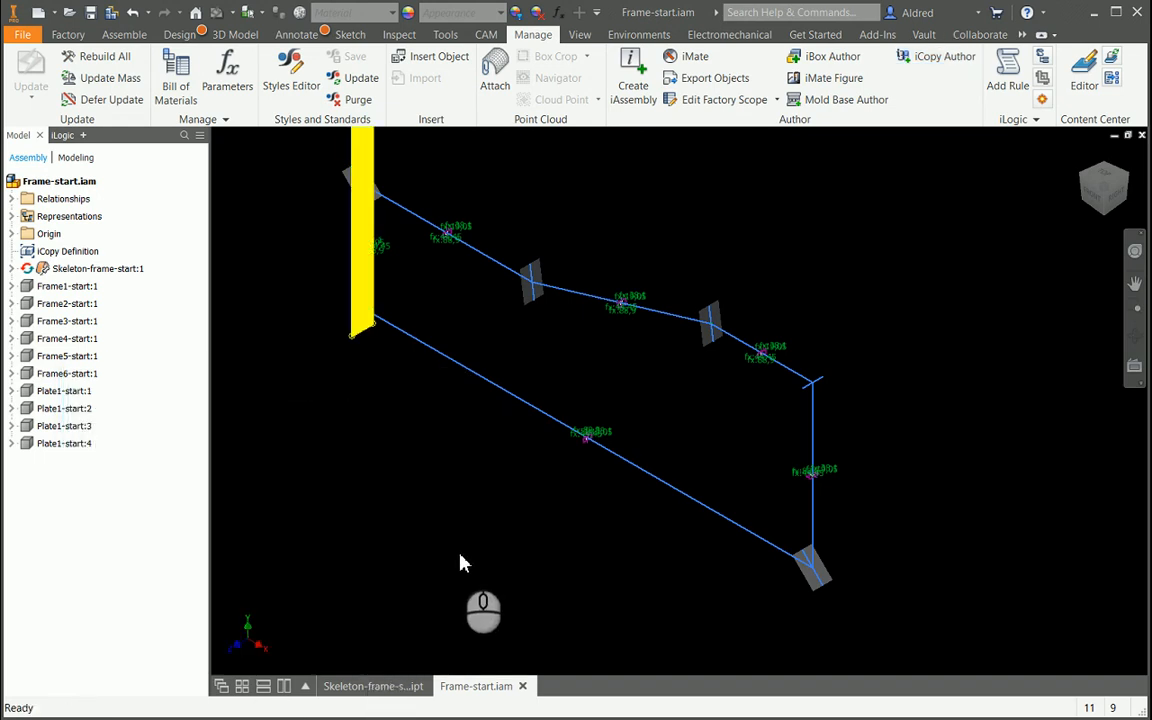
Open the Target.iam assembly and examine the guide curves of its Path:1 component.
{"action": "middle_click_drag", "start_coordinate": [527, 322], "coordinate": [534, 455]}
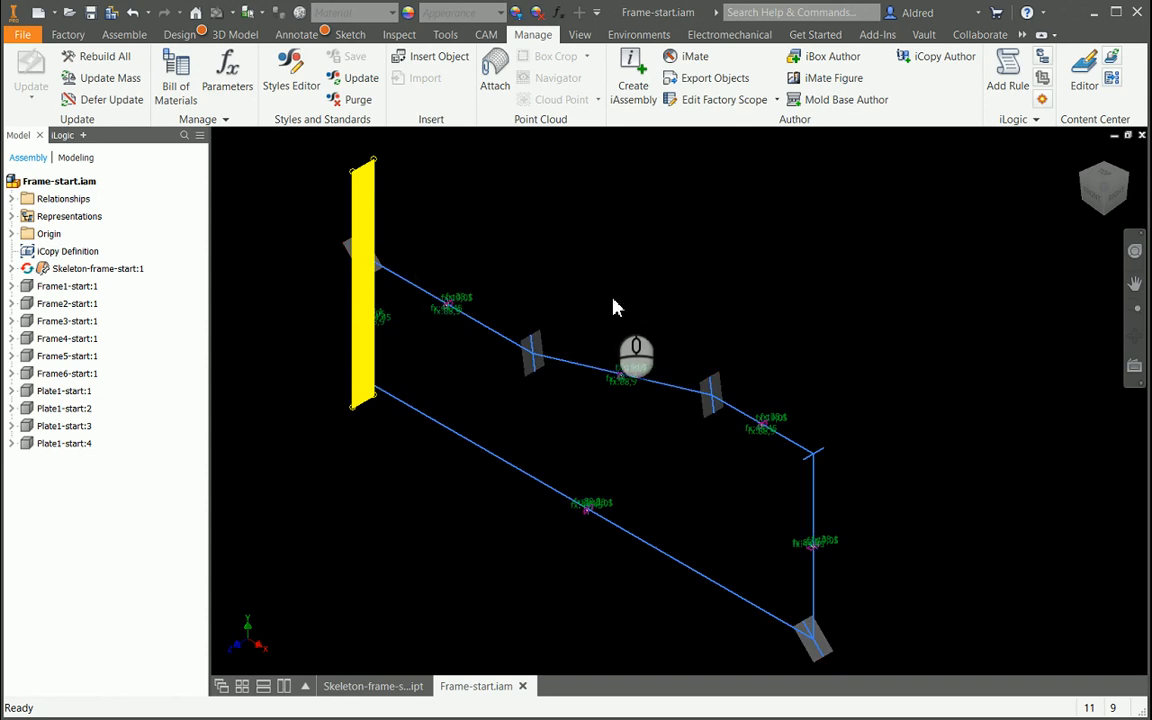
{"action": "left_click", "coordinate": [70, 12]}
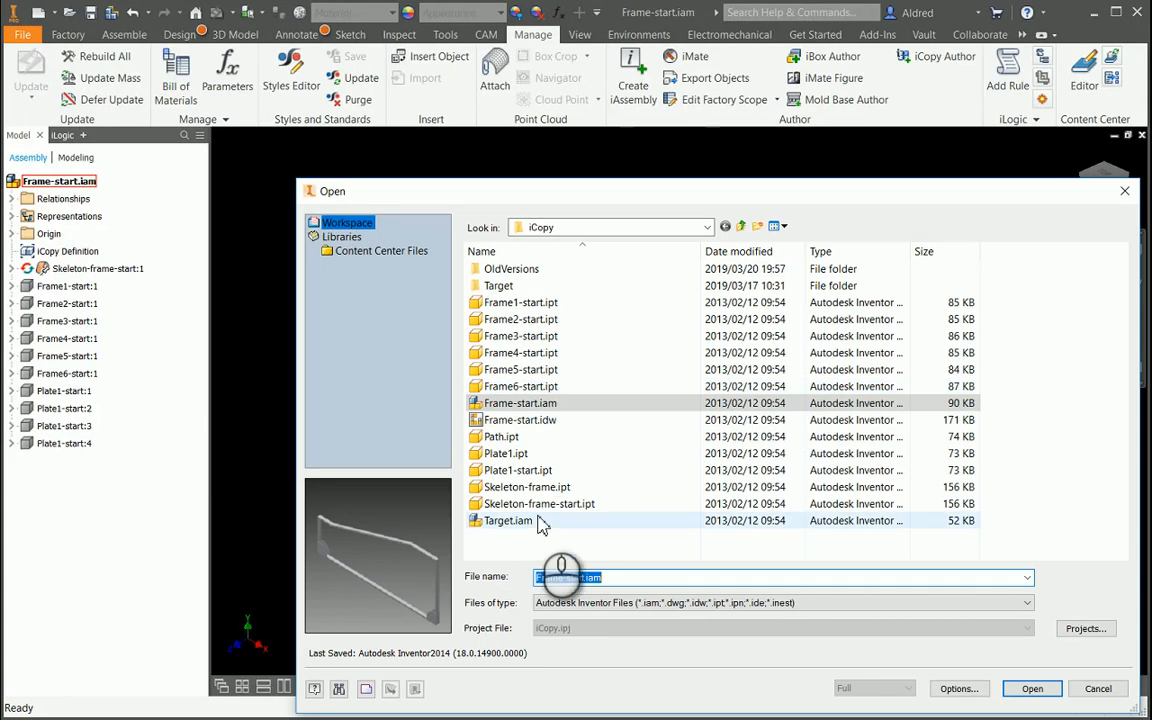
{"action": "left_click", "coordinate": [508, 520]}
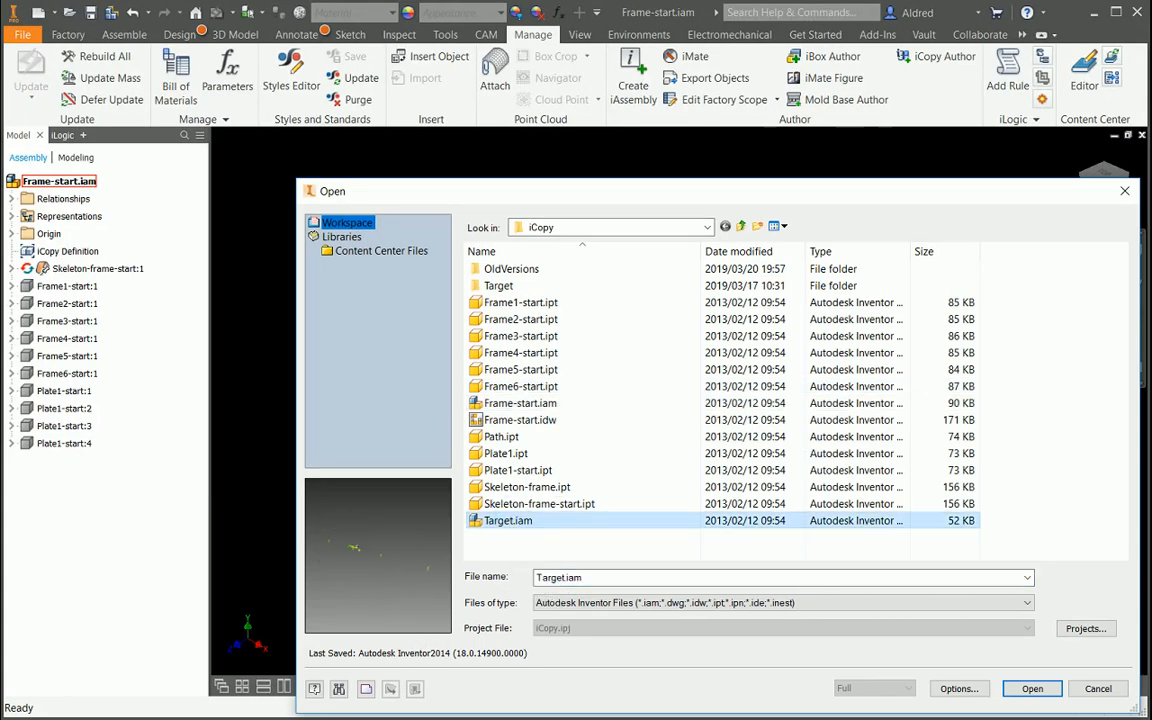
{"action": "left_click", "coordinate": [1032, 688]}
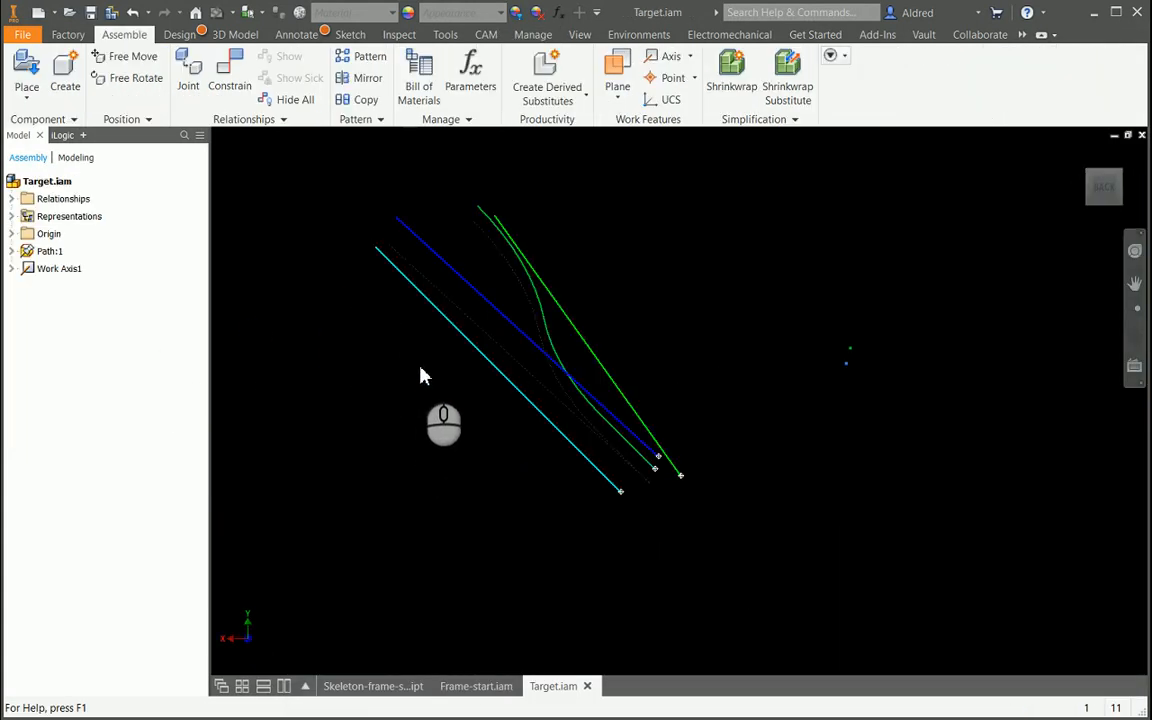
{"action": "left_click", "coordinate": [50, 251]}
{"action": "mouse_move", "coordinate": [609, 440]}
{"action": "middle_mouse_down", "text": "shift"}
{"action": "mouse_move", "coordinate": [614, 421]}
{"action": "mouse_move", "coordinate": [553, 412]}
{"action": "mouse_move", "coordinate": [571, 404]}
{"action": "mouse_move", "coordinate": [579, 409]}
{"action": "mouse_move", "coordinate": [550, 437]}
{"action": "mouse_move", "coordinate": [556, 420]}
{"action": "middle_mouse_up", "text": "shift"}
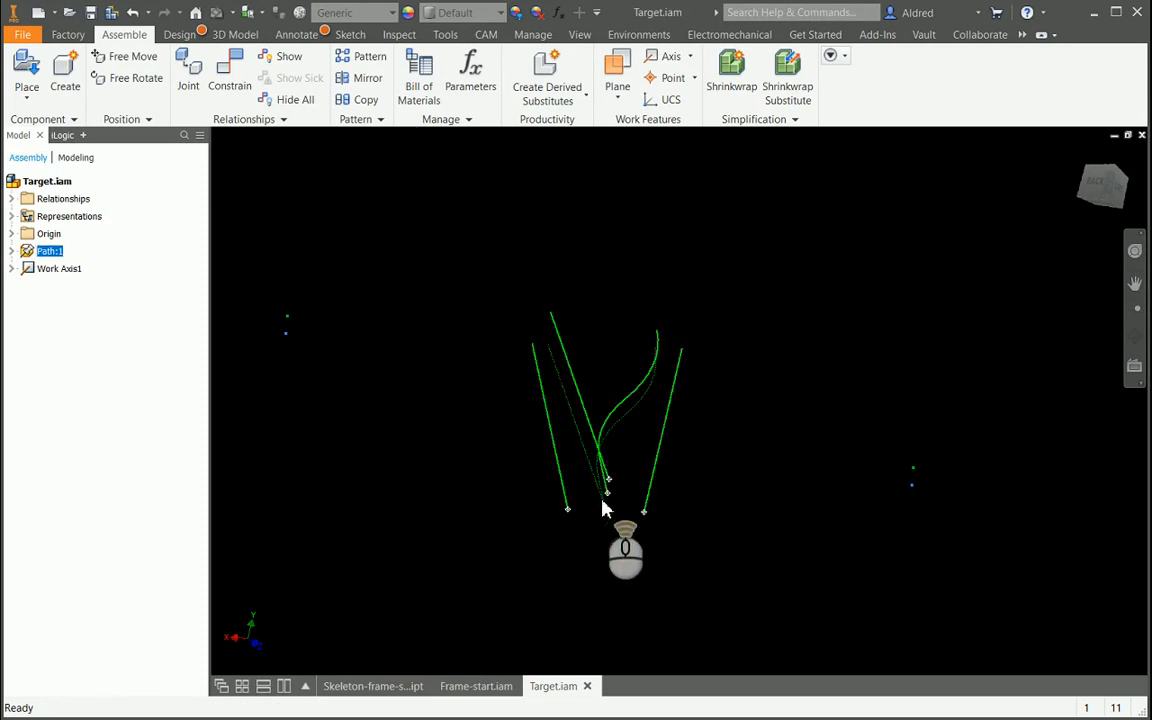
{"action": "mouse_move", "coordinate": [607, 507]}
{"action": "middle_mouse_down", "text": "shift"}
{"action": "mouse_move", "coordinate": [615, 477]}
{"action": "mouse_move", "coordinate": [658, 519]}
{"action": "mouse_move", "coordinate": [660, 470]}
{"action": "middle_mouse_up", "text": "shift"}
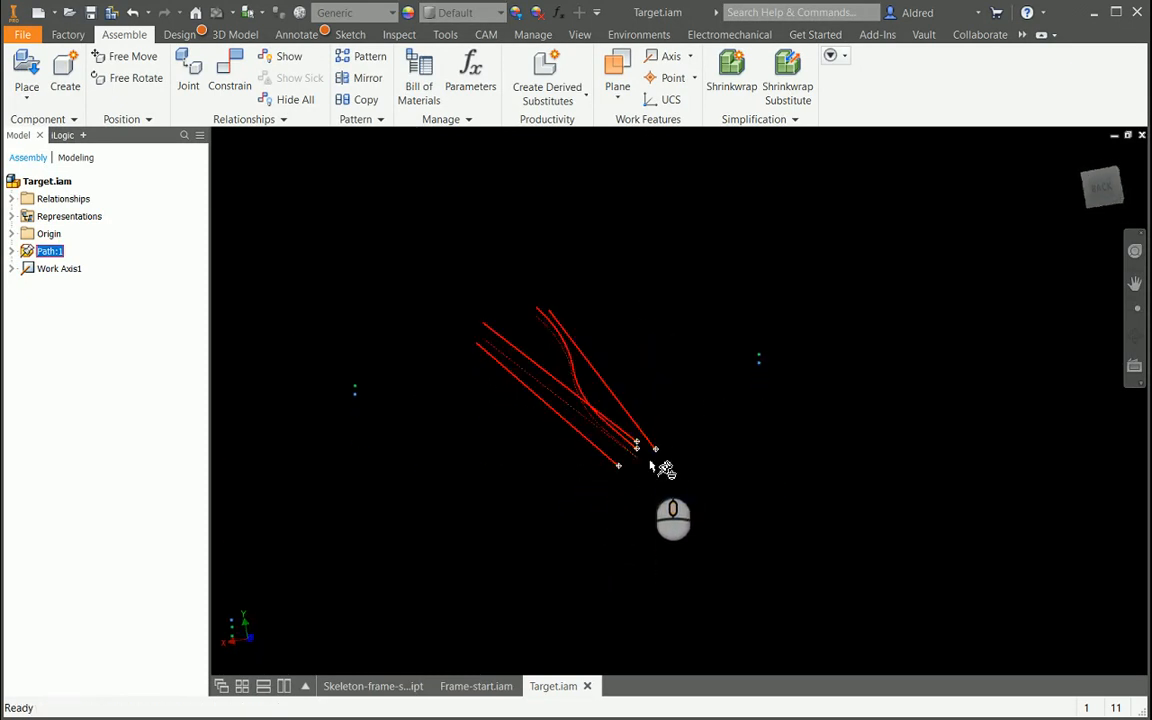
{"action": "scroll", "coordinate": [648, 457], "scroll_direction": "down", "scroll_amount": 3}
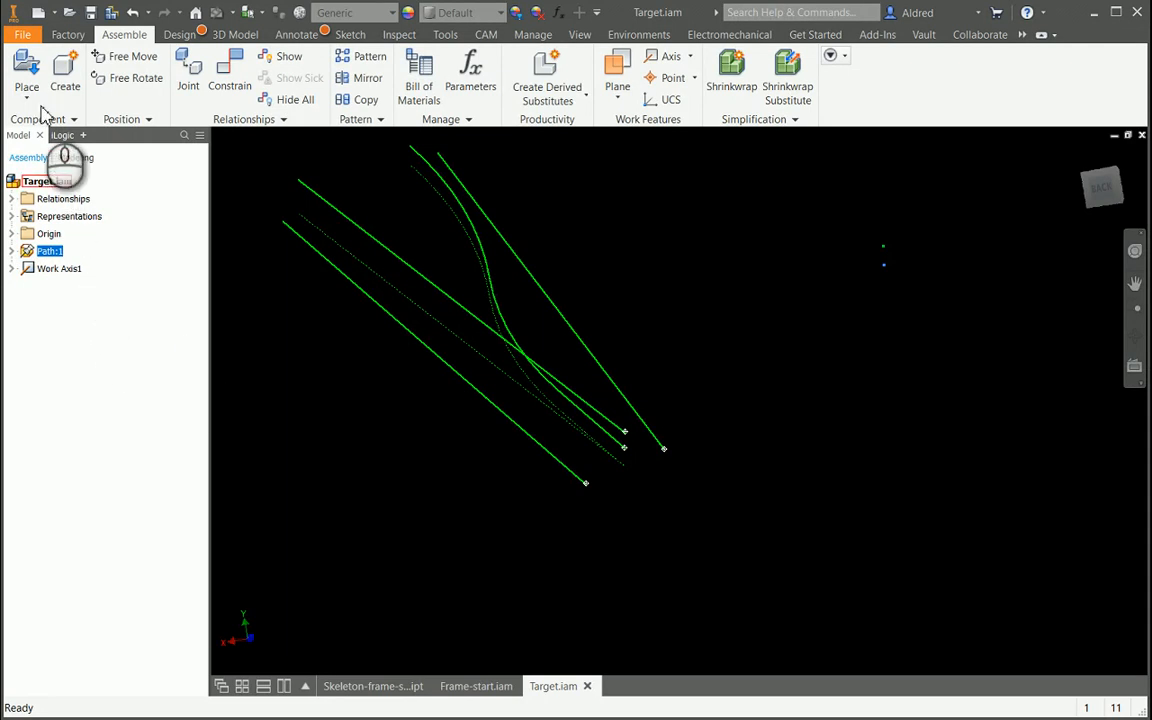
Start an iCopy with Frame-start.iam as the source assembly, continuing without its unsaved changes.
{"action": "left_click", "coordinate": [356, 120]}
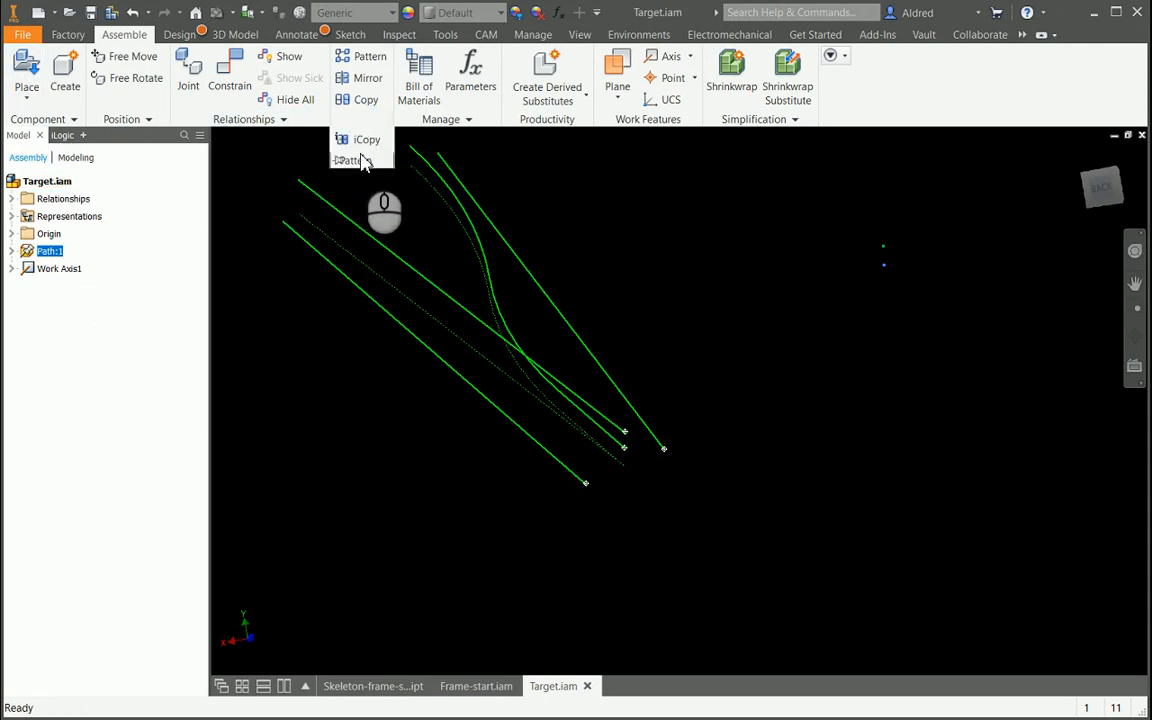
{"action": "left_click", "coordinate": [300, 182]}
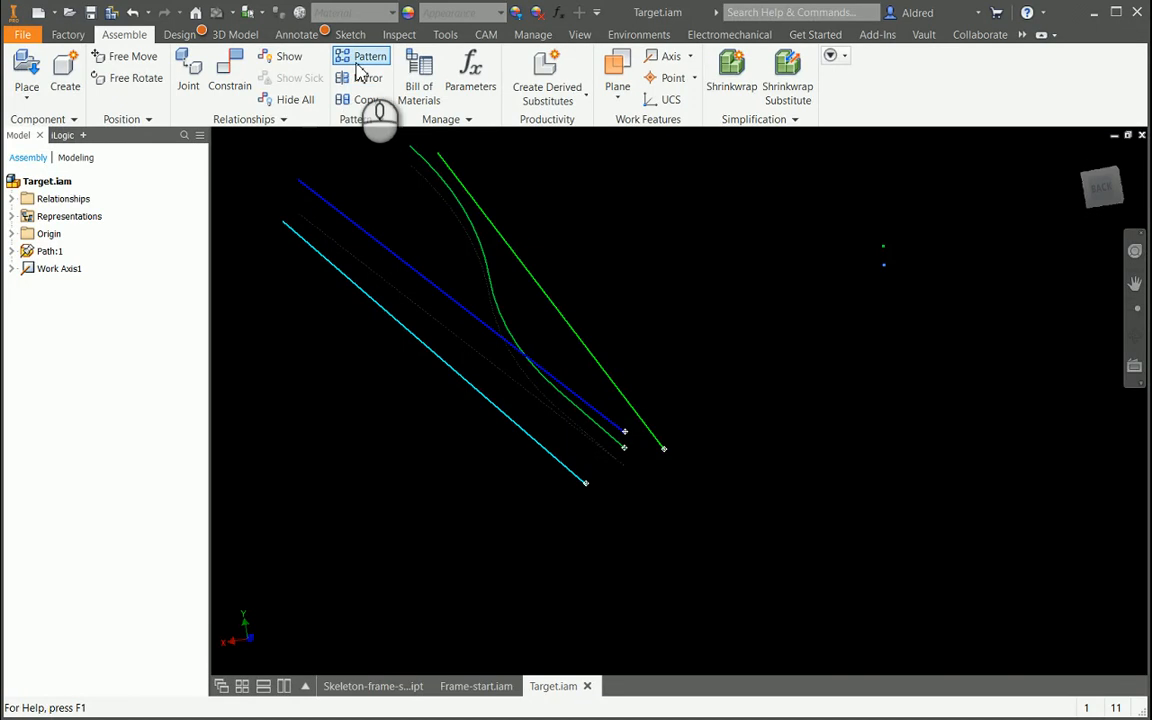
{"action": "left_click", "coordinate": [389, 119]}
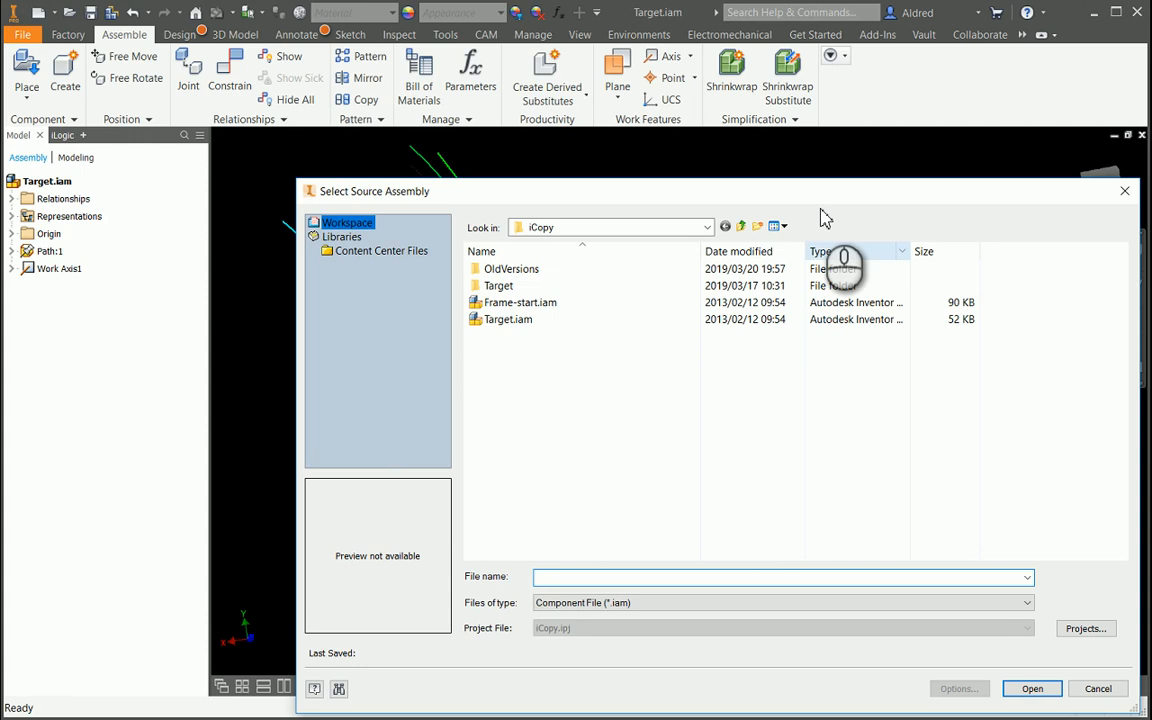
{"action": "left_click_drag", "start_coordinate": [643, 182], "coordinate": [508, 120]}
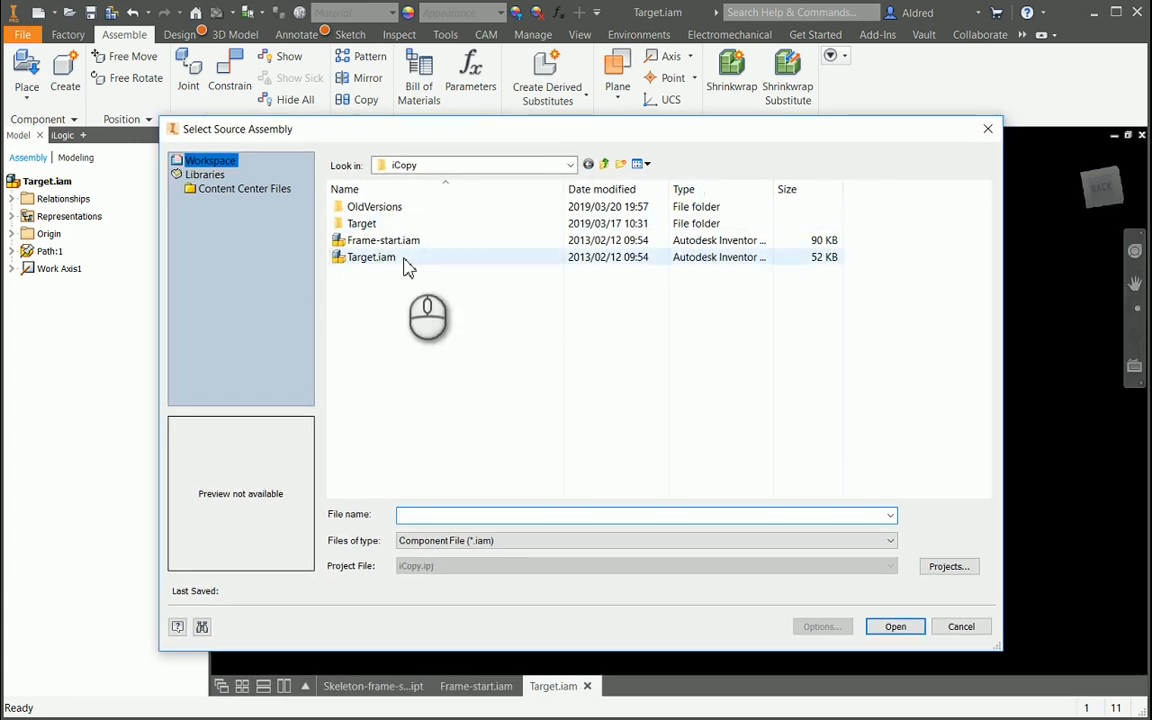
{"action": "left_click", "coordinate": [390, 243]}
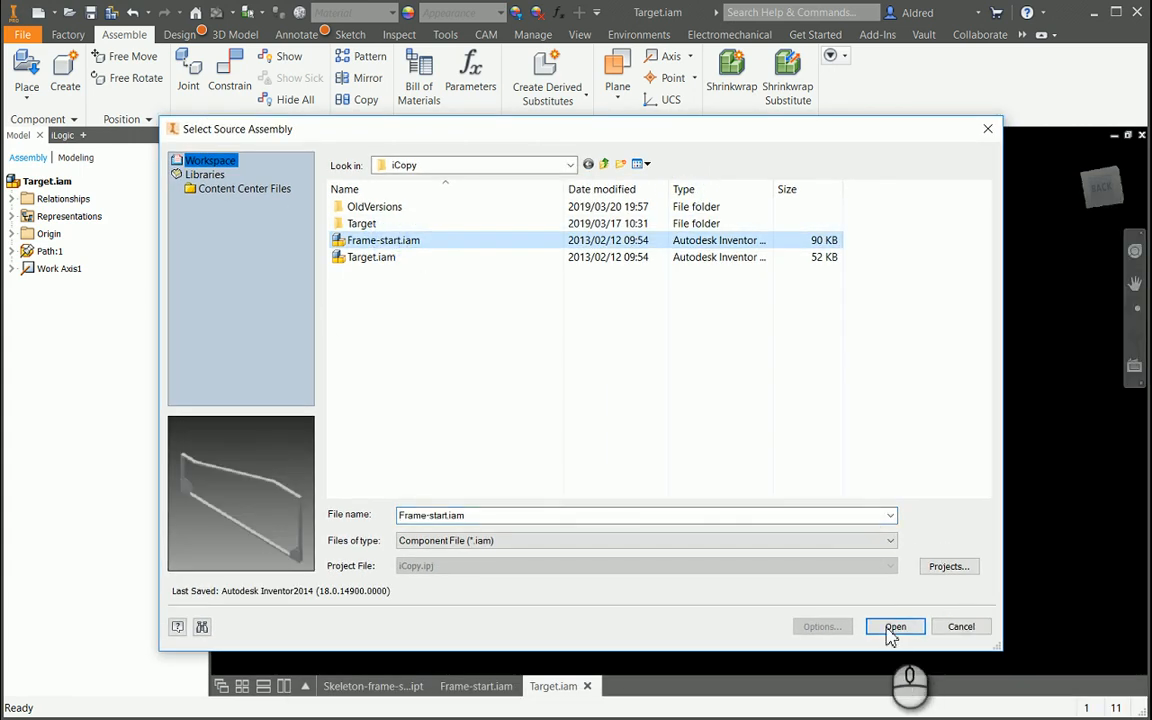
{"action": "left_click", "coordinate": [892, 628]}
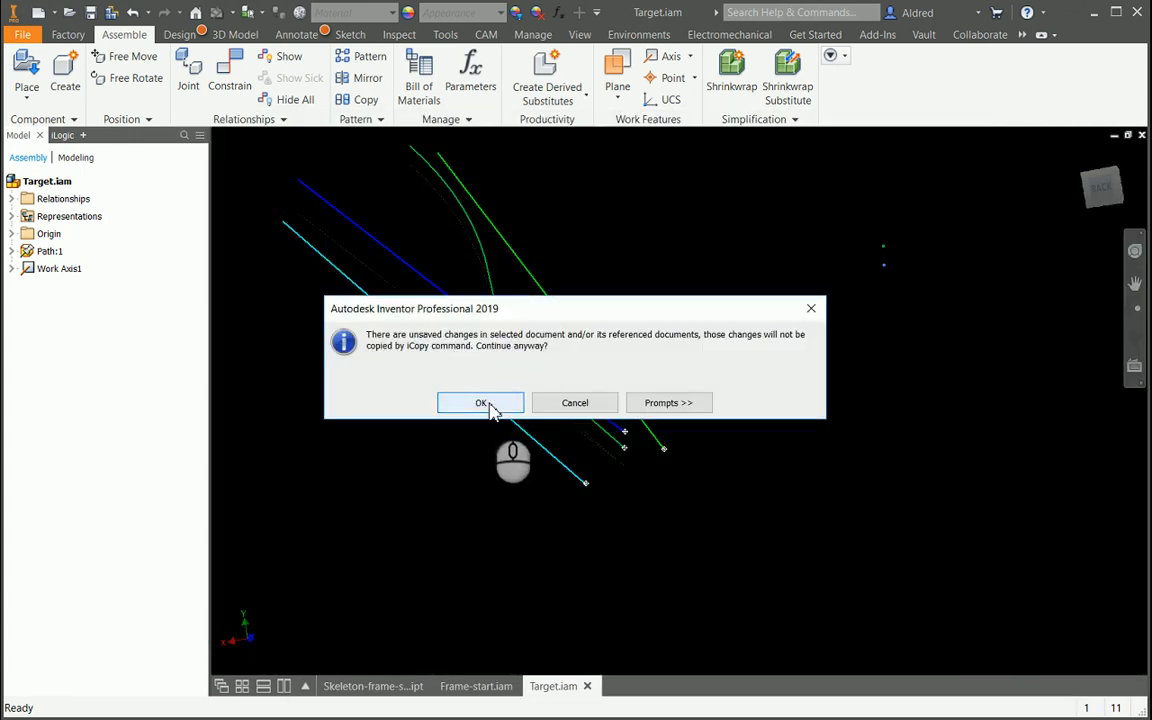
{"action": "left_click", "coordinate": [480, 402]}
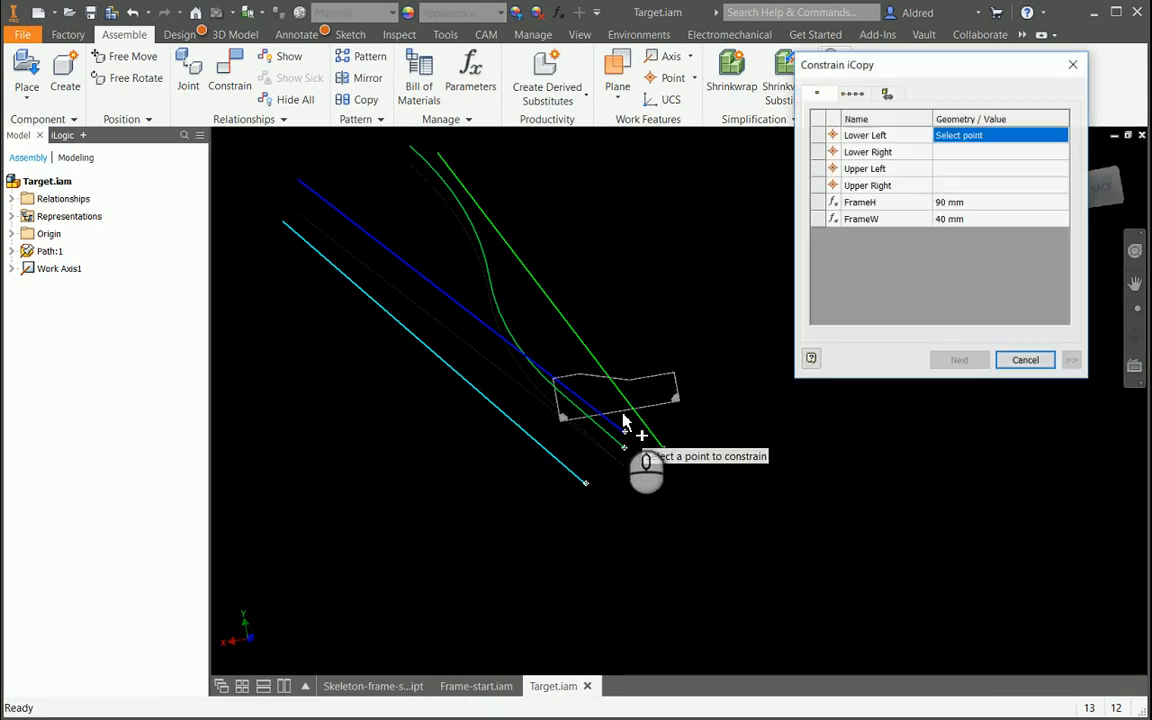
Constrain the iCopy's Lower Left, Lower Right, Upper Left and Upper Right points to the end points of the cyan, straight green, blue and curved green paths.
{"action": "scroll", "coordinate": [623, 422], "scroll_direction": "up", "scroll_amount": 5}
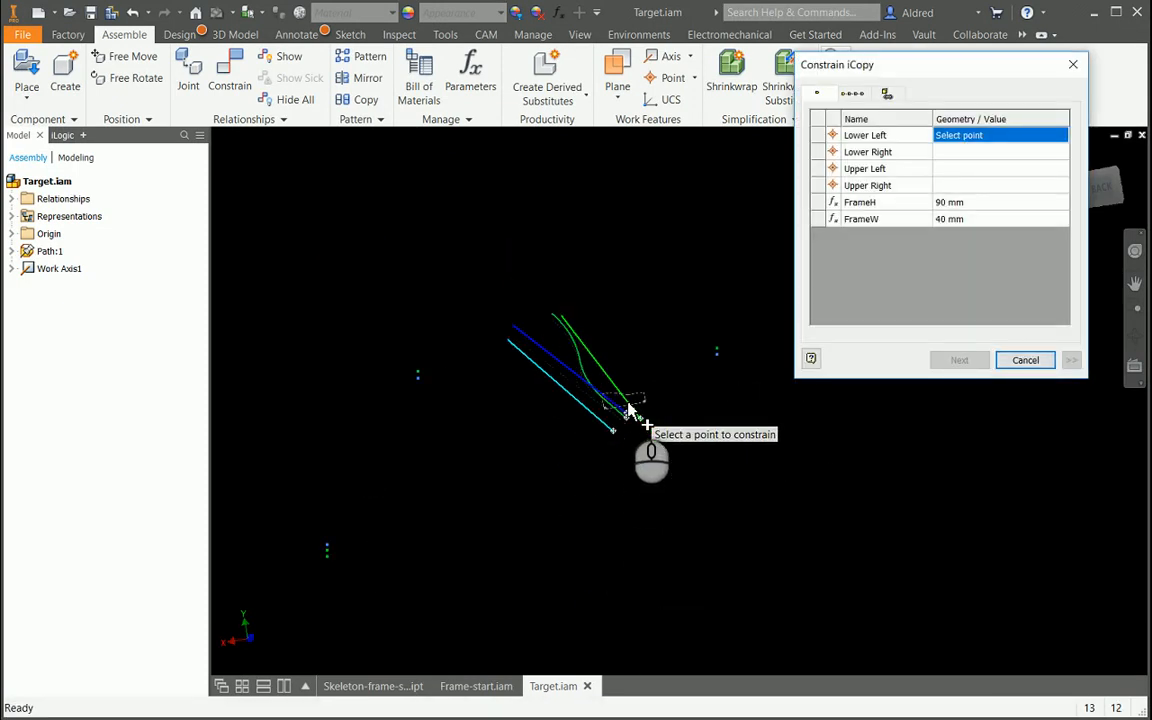
{"action": "scroll", "coordinate": [627, 411], "scroll_direction": "down", "scroll_amount": 4}
{"action": "scroll", "coordinate": [584, 424], "scroll_direction": "up", "scroll_amount": 4}
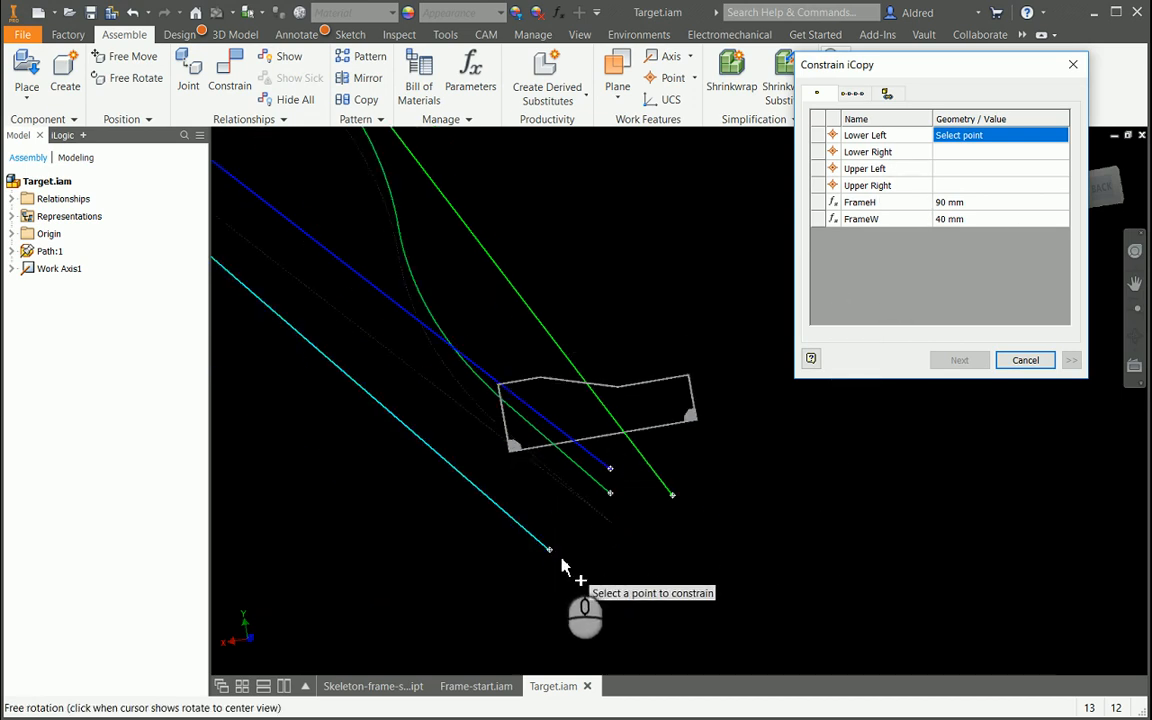
{"action": "left_click", "coordinate": [549, 549]}
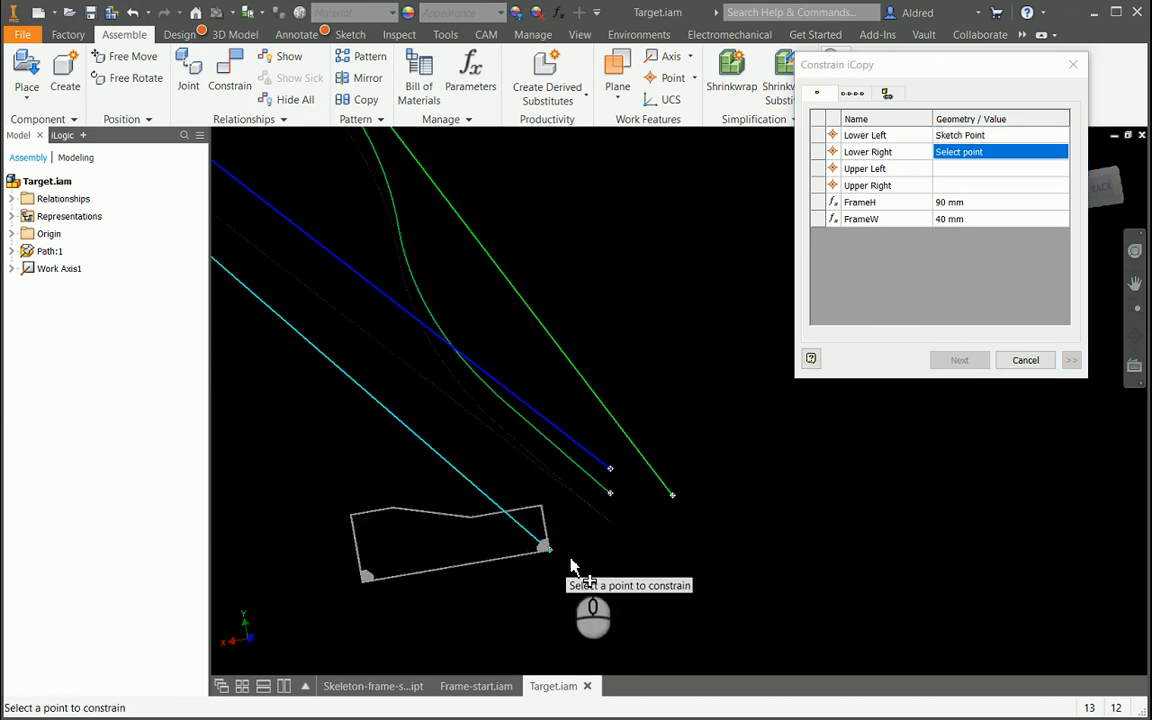
{"action": "left_click", "coordinate": [673, 496]}
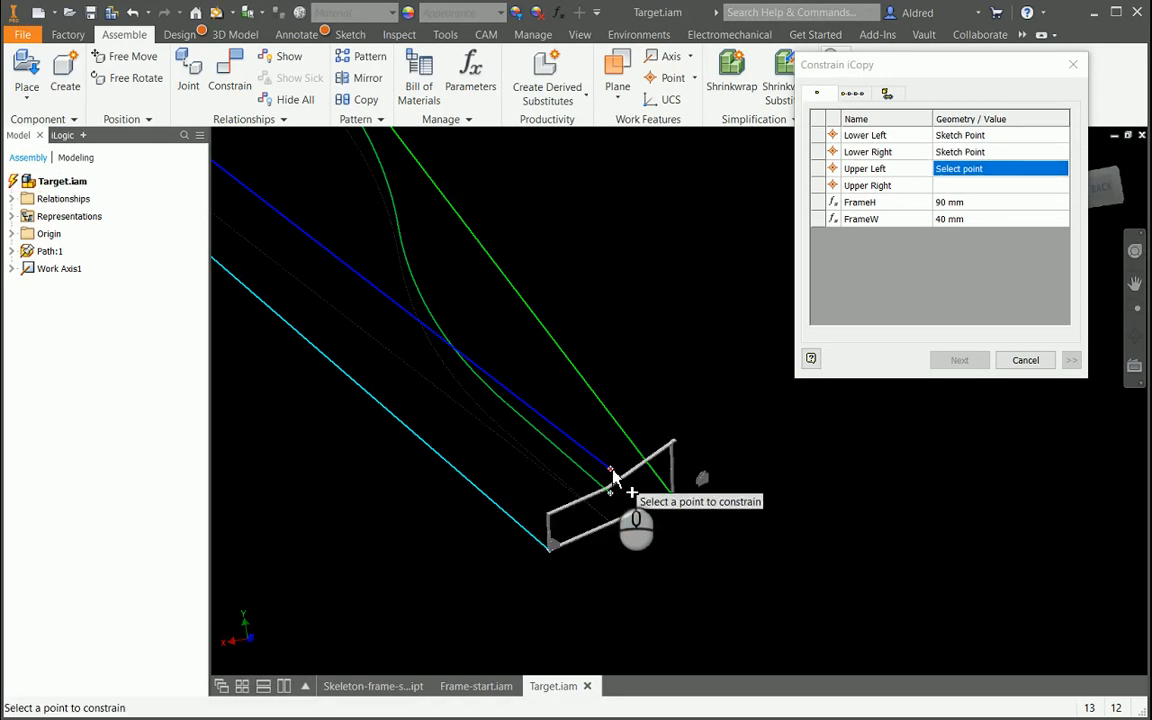
{"action": "mouse_move", "coordinate": [638, 507]}
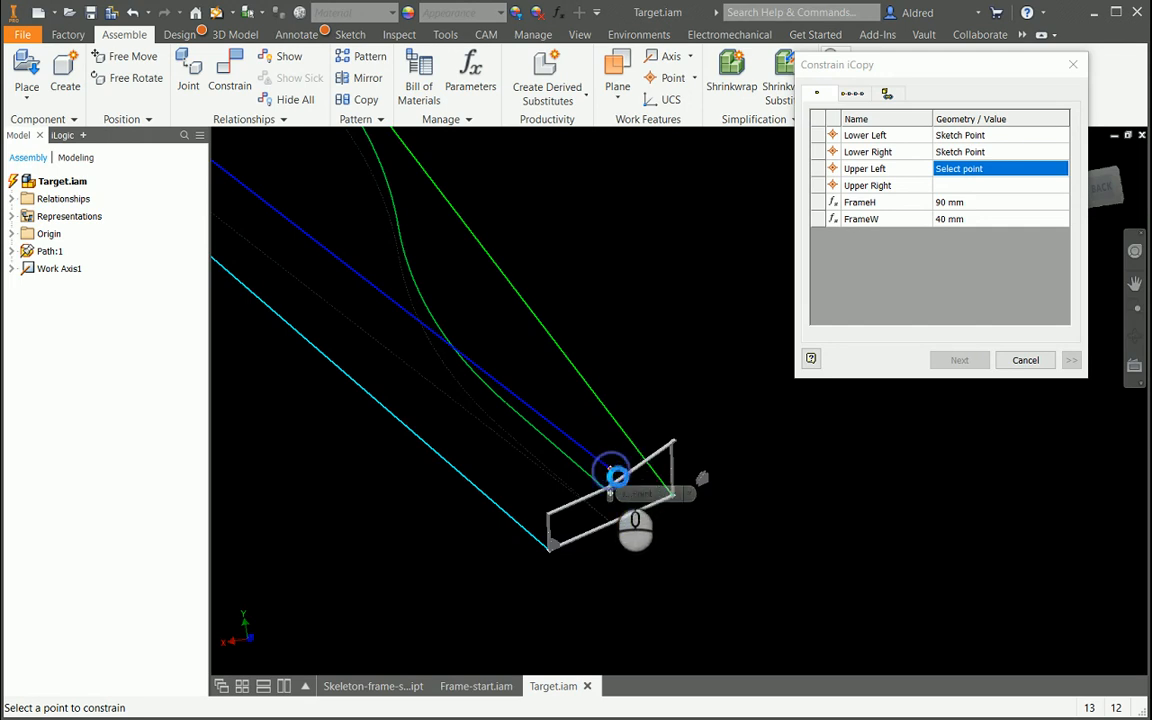
{"action": "left_click", "coordinate": [615, 476]}
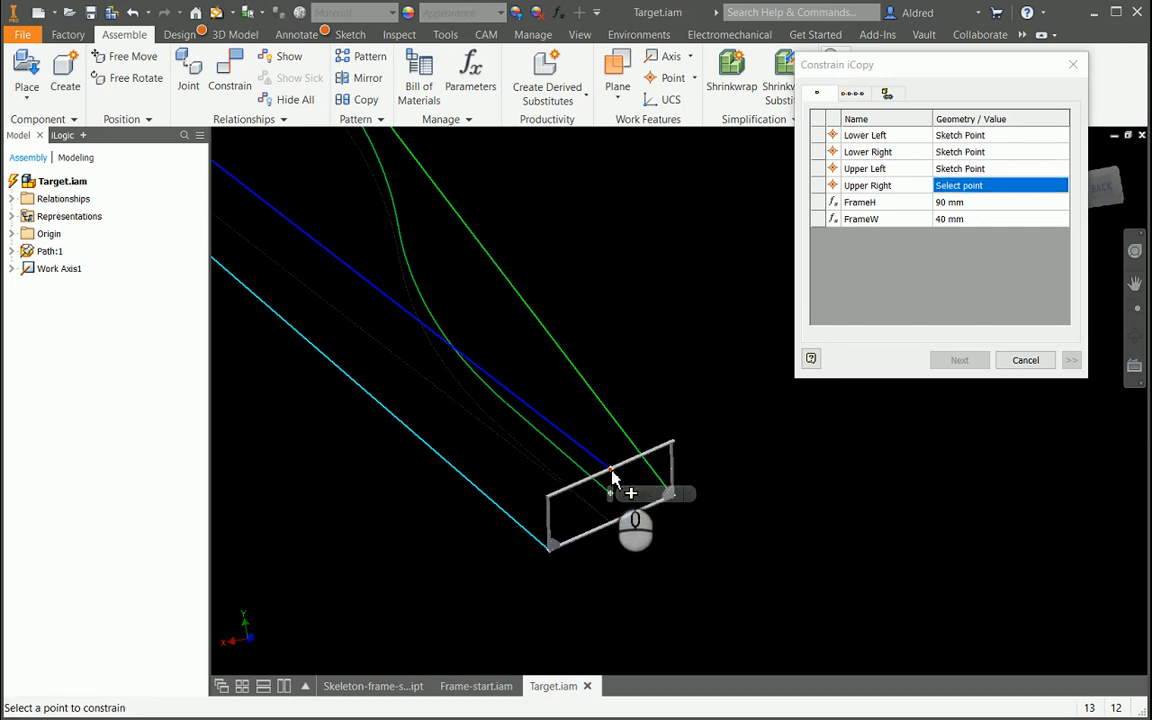
{"action": "left_click", "coordinate": [612, 495]}
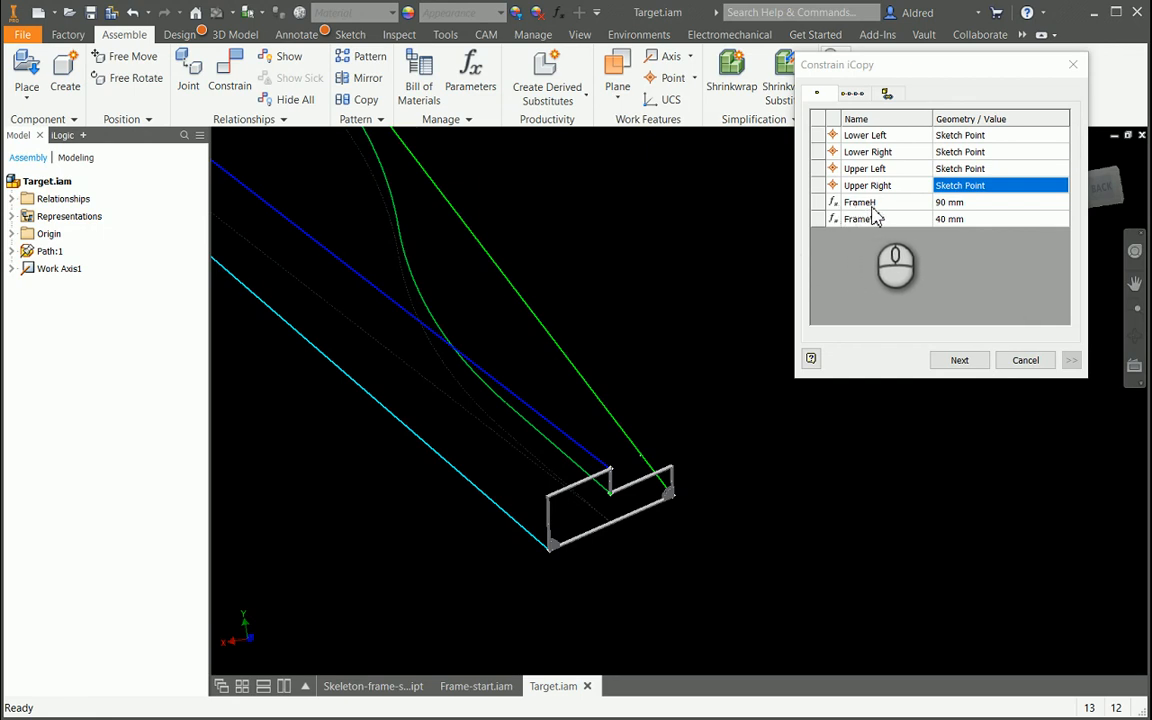
{"action": "scroll", "coordinate": [545, 500], "scroll_direction": "up", "scroll_amount": 3}
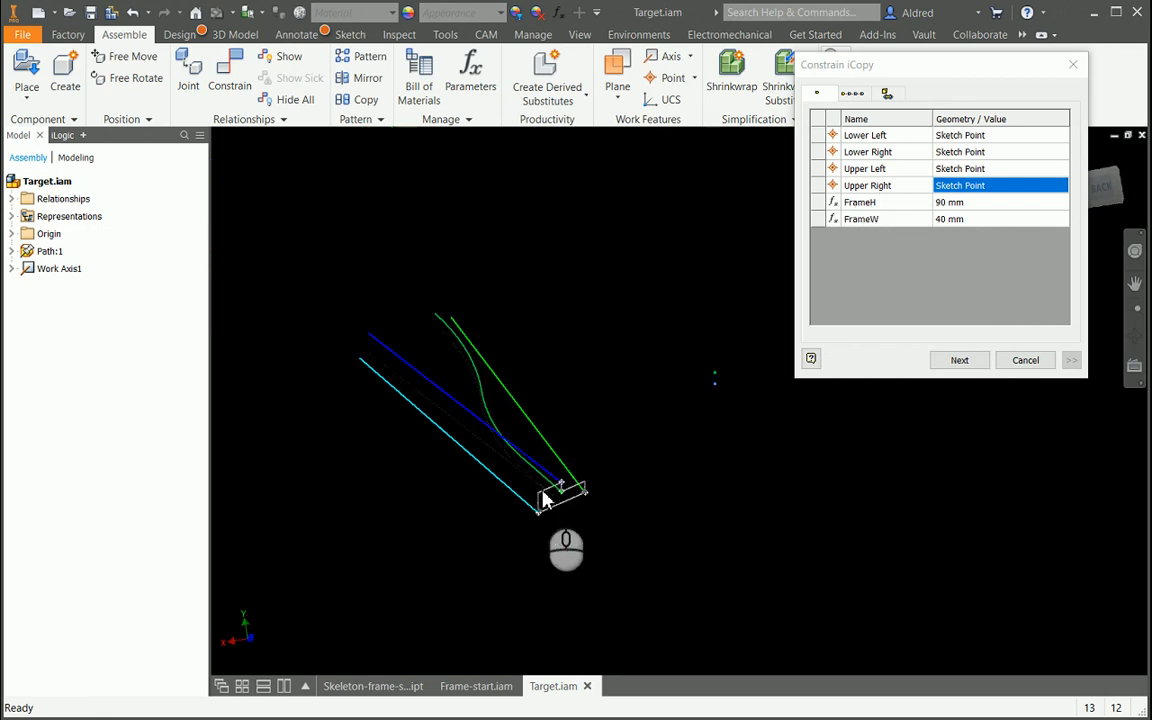
{"action": "scroll", "coordinate": [545, 500], "scroll_direction": "down", "scroll_amount": 10}
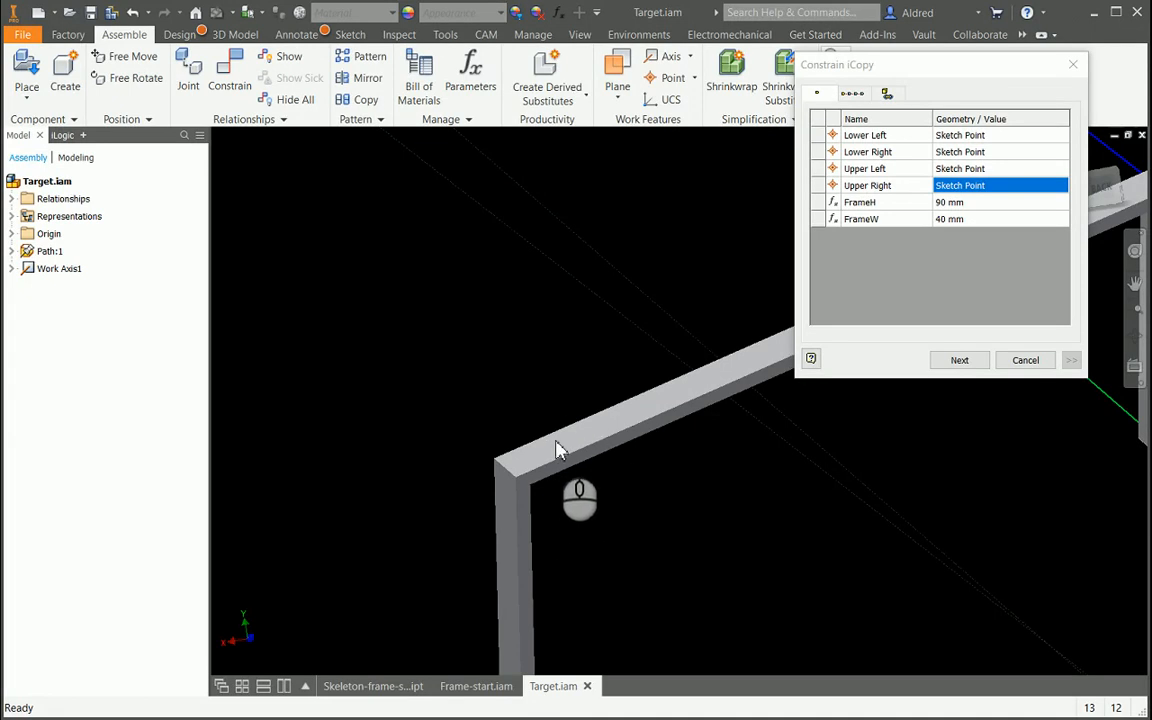
{"action": "scroll", "coordinate": [614, 434], "scroll_direction": "up", "scroll_amount": 2}
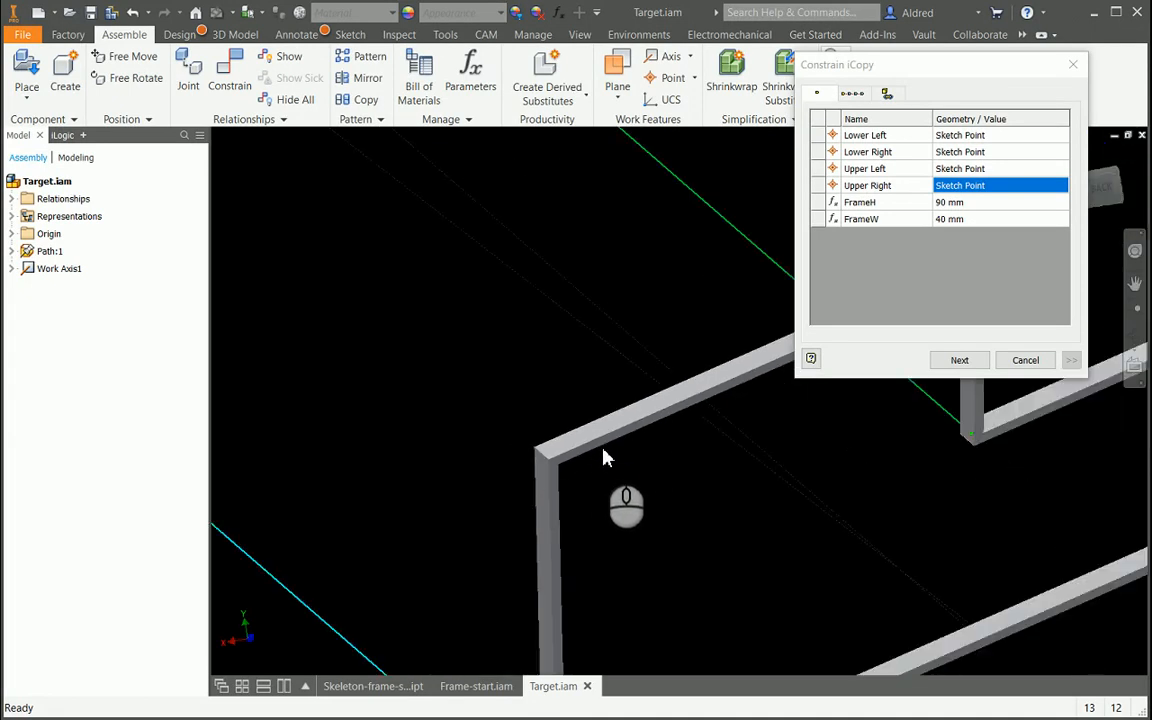
Switch the iCopy to a path pattern and use the cyan curve as the Lower Left point's guide rail.
{"action": "scroll", "coordinate": [604, 457], "scroll_direction": "up", "scroll_amount": 5}
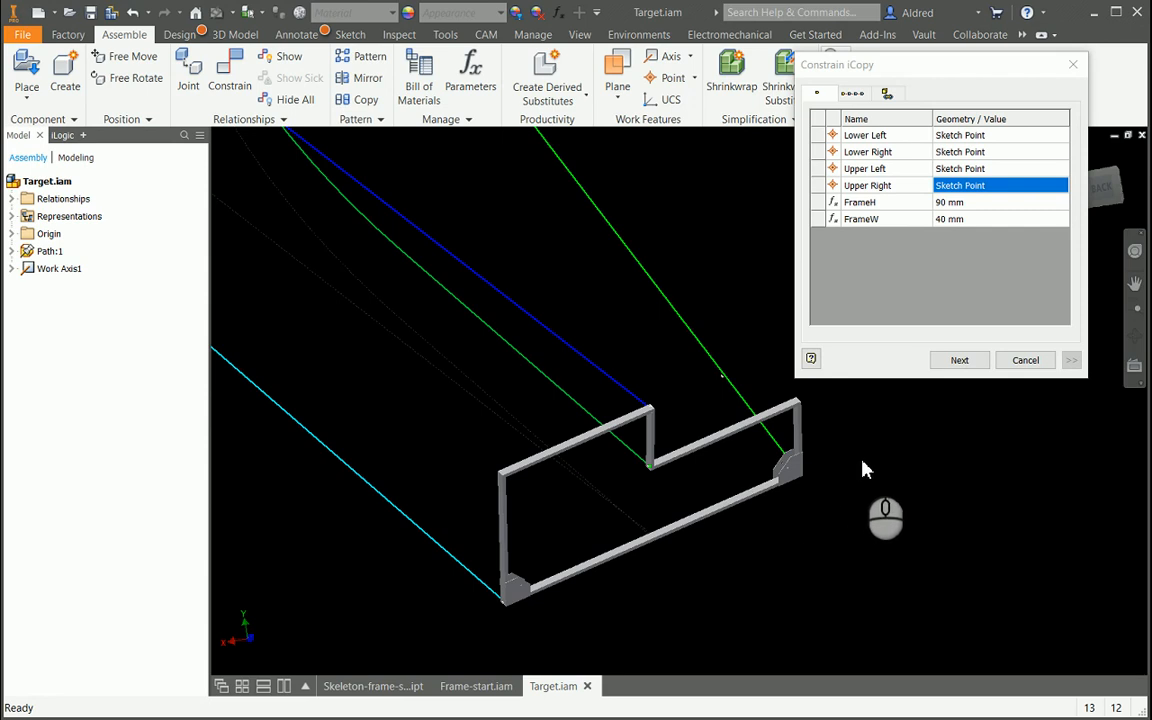
{"action": "left_click", "coordinate": [852, 92]}
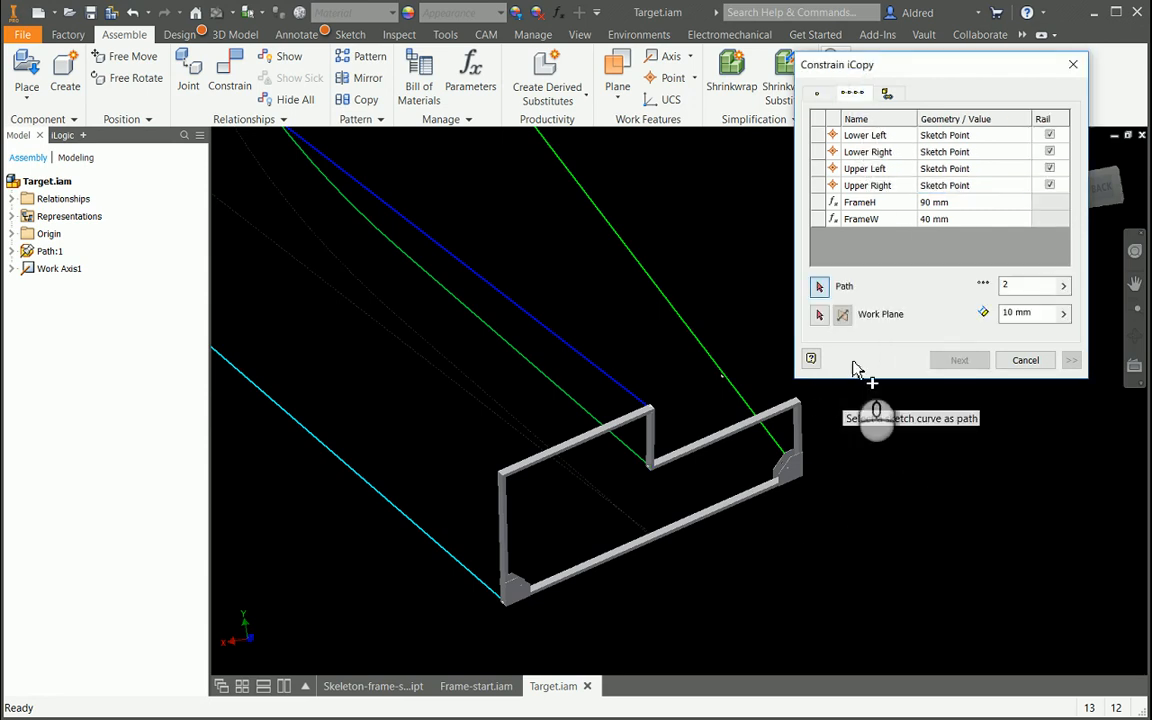
{"action": "left_click_drag", "start_coordinate": [977, 70], "coordinate": [908, 69]}
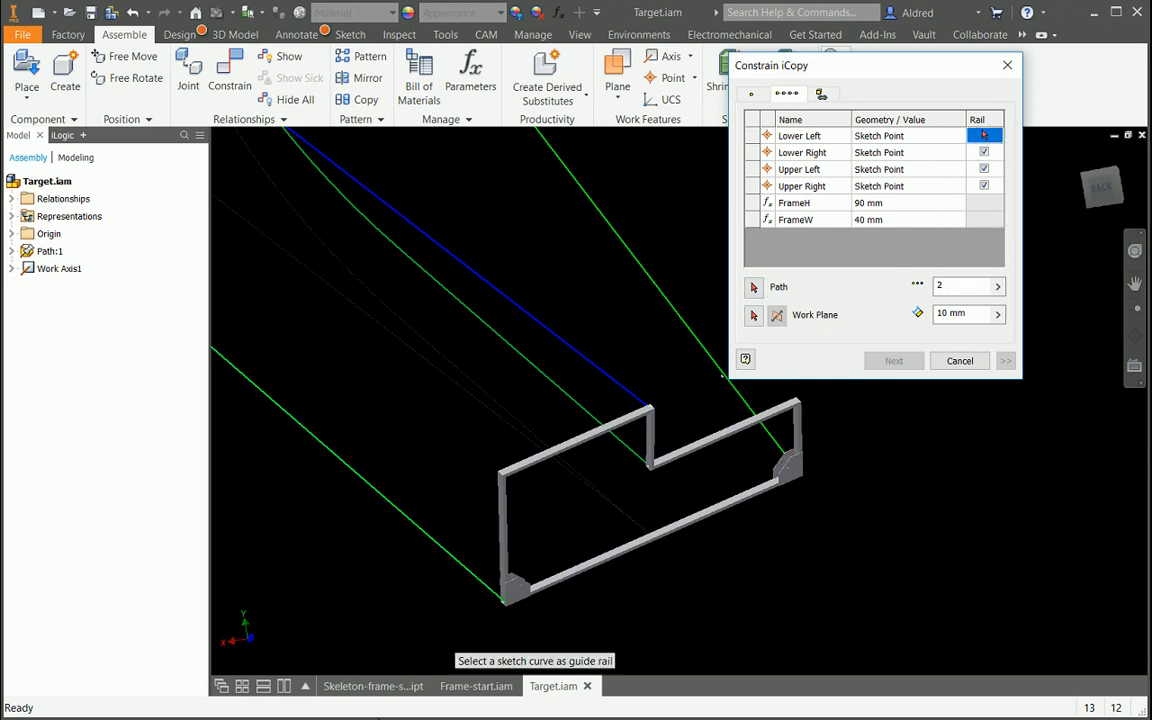
{"action": "left_click", "coordinate": [490, 597]}
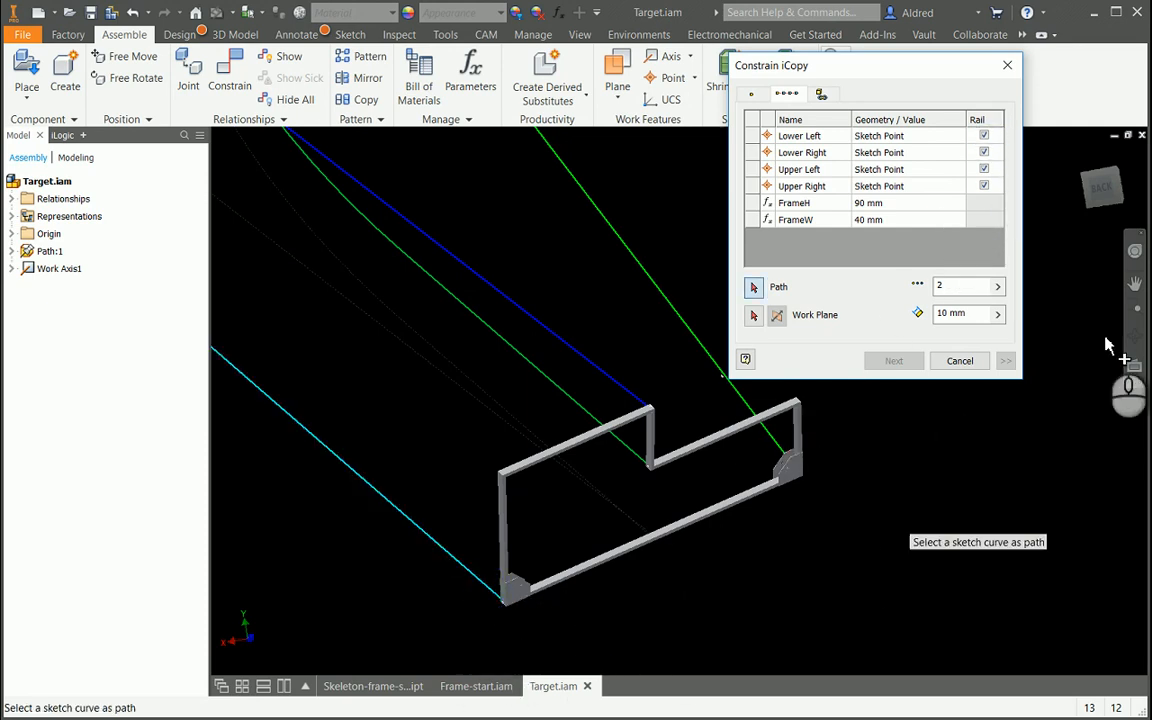
Select the straight blue curve as the iCopy pattern path.
{"action": "left_click", "coordinate": [756, 291]}
{"action": "scroll", "coordinate": [760, 505], "scroll_direction": "down", "scroll_amount": 5}
{"action": "scroll", "coordinate": [705, 483], "scroll_direction": "up", "scroll_amount": 7}
{"action": "middle_click_drag", "start_coordinate": [685, 489], "coordinate": [808, 570]}
{"action": "scroll", "coordinate": [808, 570], "scroll_direction": "up", "scroll_amount": 2}
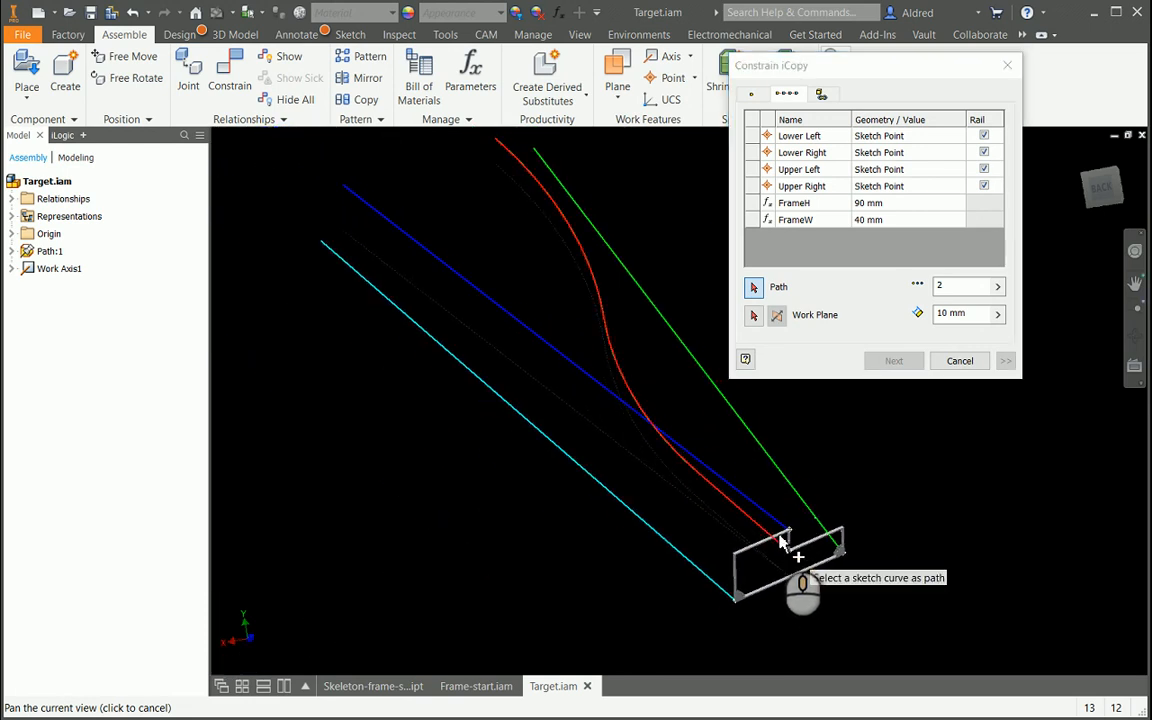
{"action": "left_click", "coordinate": [744, 497]}
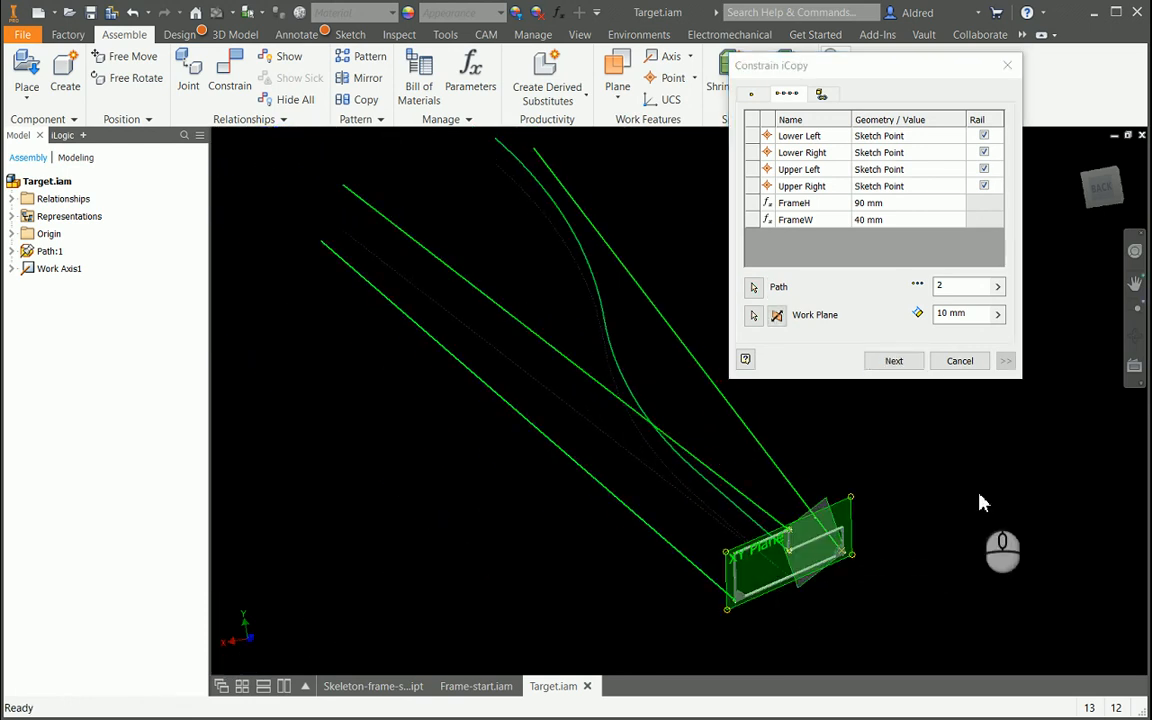
{"action": "scroll", "coordinate": [797, 547], "scroll_direction": "up", "scroll_amount": 3}
{"action": "scroll", "coordinate": [797, 547], "scroll_direction": "down", "scroll_amount": 3}
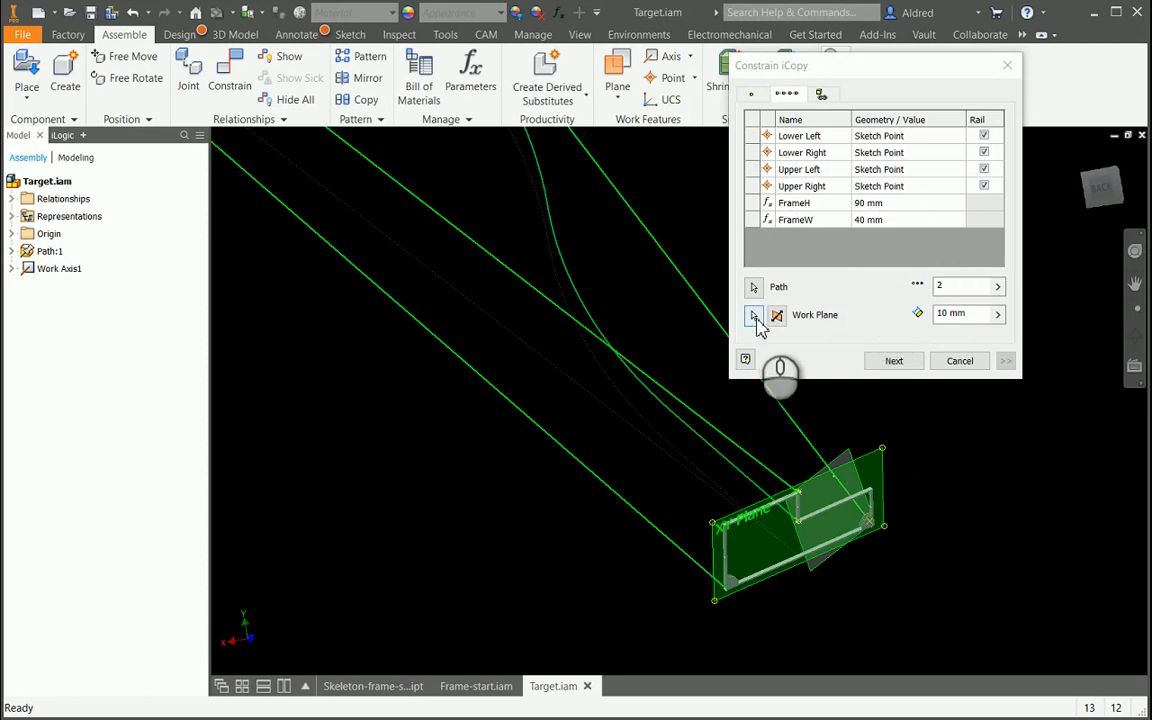
Set the pattern spacing to 10 in and check the work planes along the curves.
{"action": "left_click", "coordinate": [966, 316]}
{"action": "type", "text": "10"}
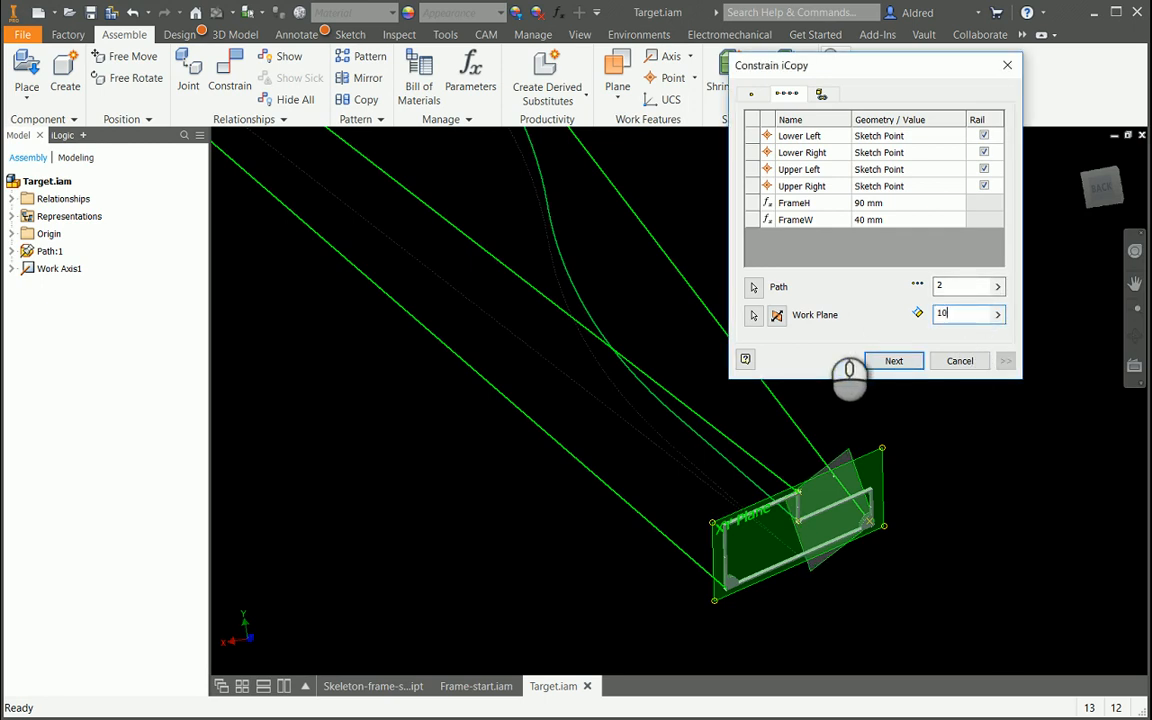
{"action": "type", "text": "in"}
{"action": "scroll", "coordinate": [735, 478], "scroll_direction": "down", "scroll_amount": 3}
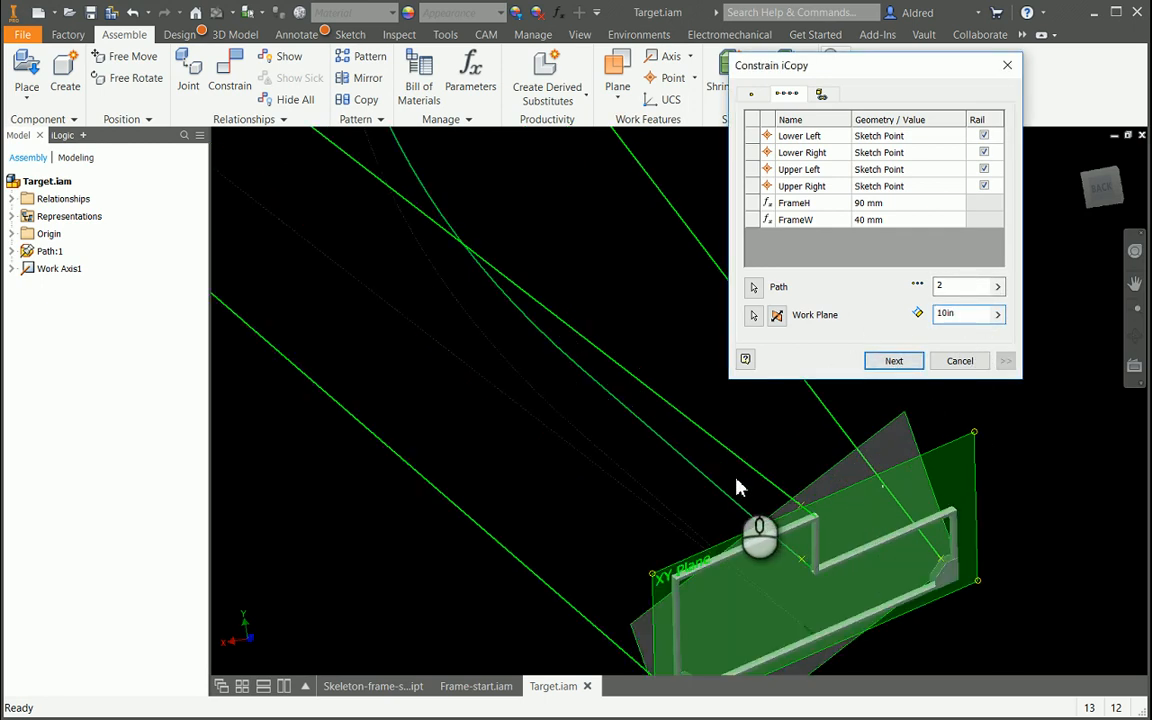
{"action": "middle_click_drag", "start_coordinate": [735, 478], "coordinate": [832, 185], "text": "shift"}
{"action": "scroll", "coordinate": [746, 473], "scroll_direction": "down", "scroll_amount": 4}
{"action": "scroll", "coordinate": [748, 472], "scroll_direction": "up", "scroll_amount": 5}
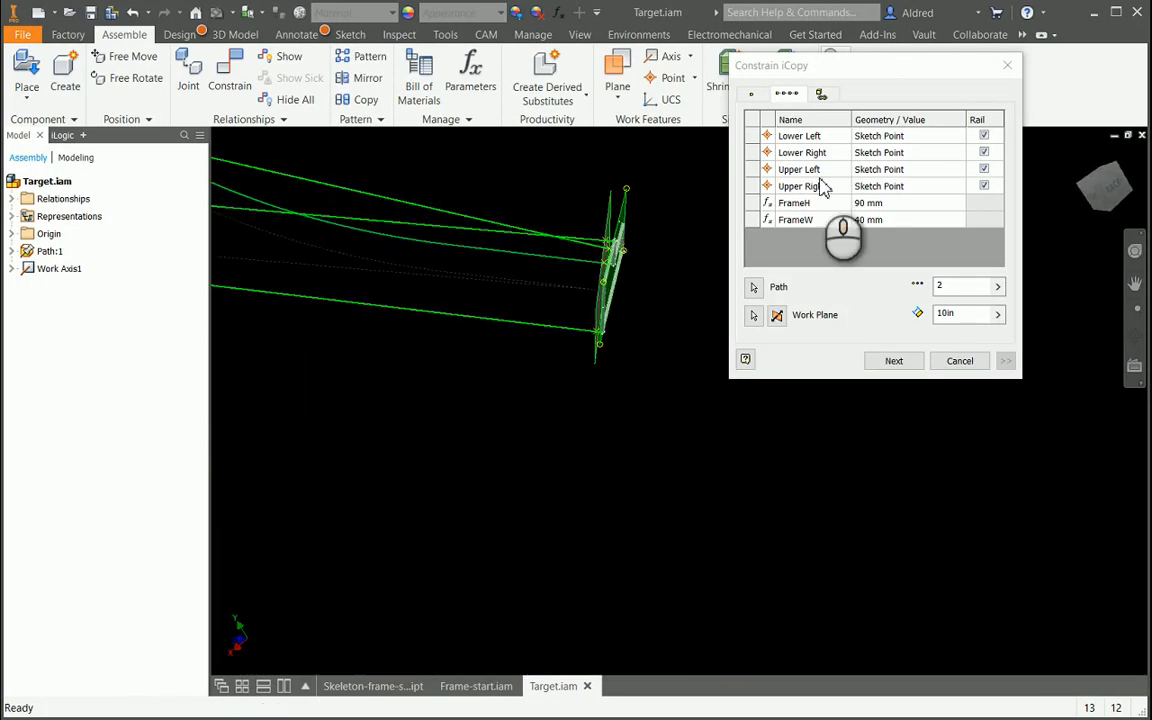
{"action": "left_click", "coordinate": [1115, 195]}
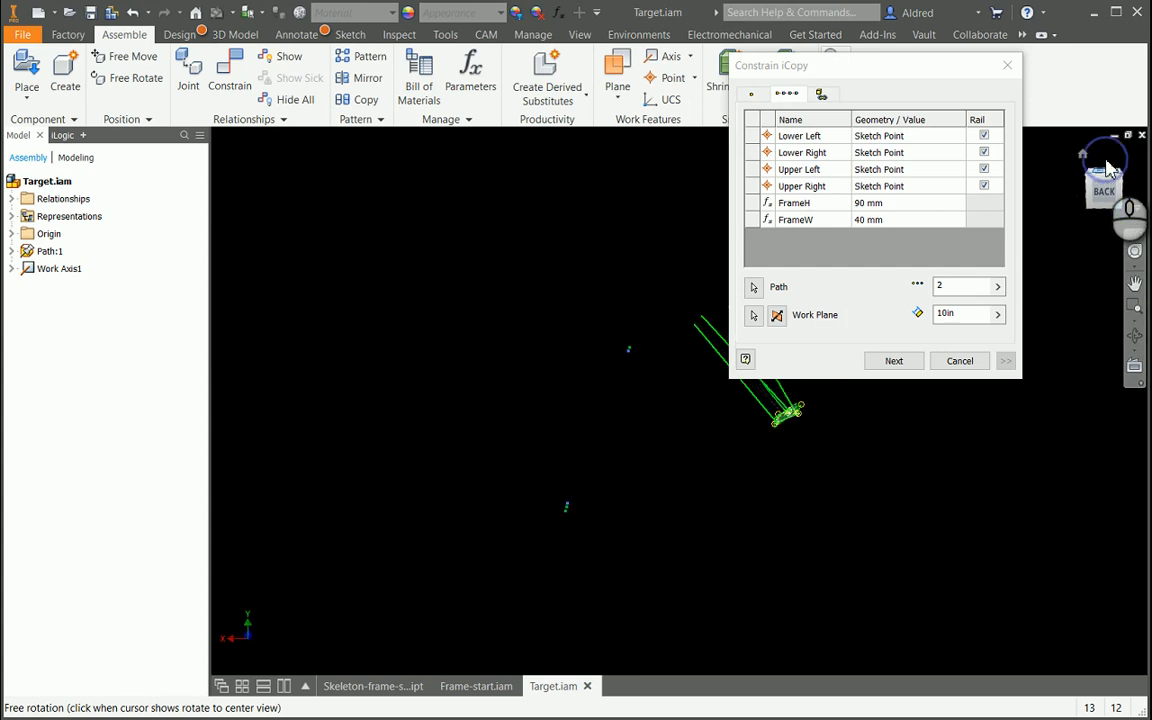
{"action": "middle_click_drag", "start_coordinate": [704, 454], "coordinate": [600, 541]}
{"action": "scroll", "coordinate": [667, 531], "scroll_direction": "up", "scroll_amount": 1}
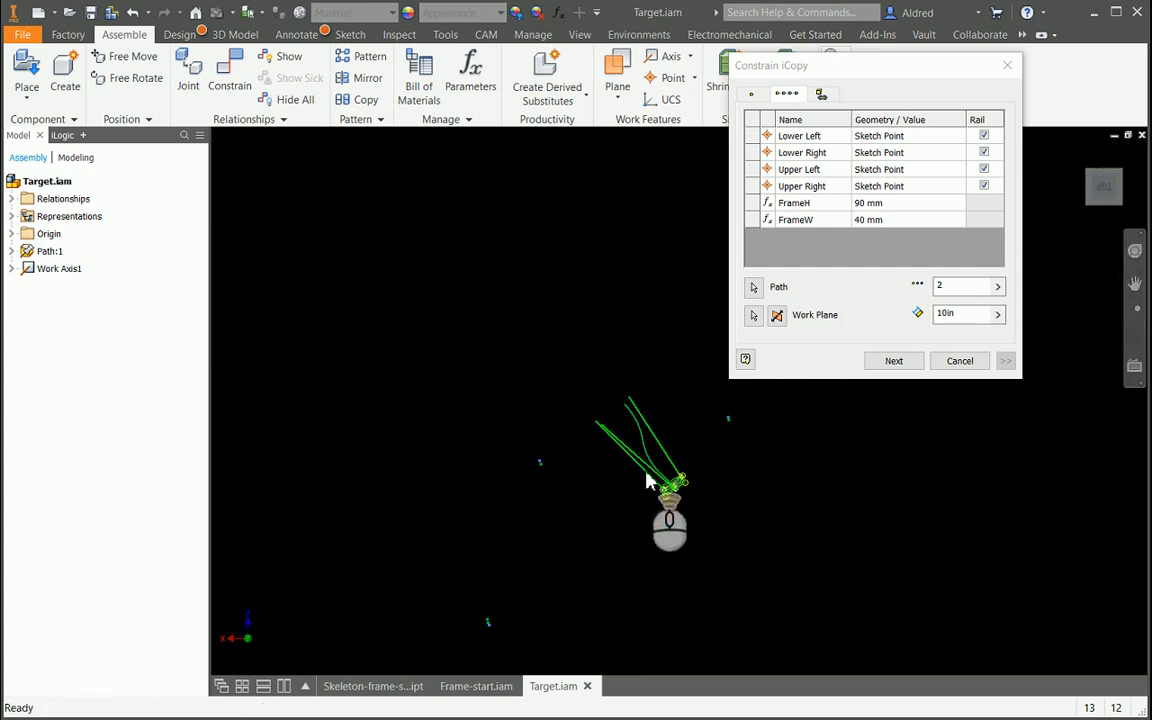
{"action": "scroll", "coordinate": [648, 482], "scroll_direction": "down", "scroll_amount": 5}
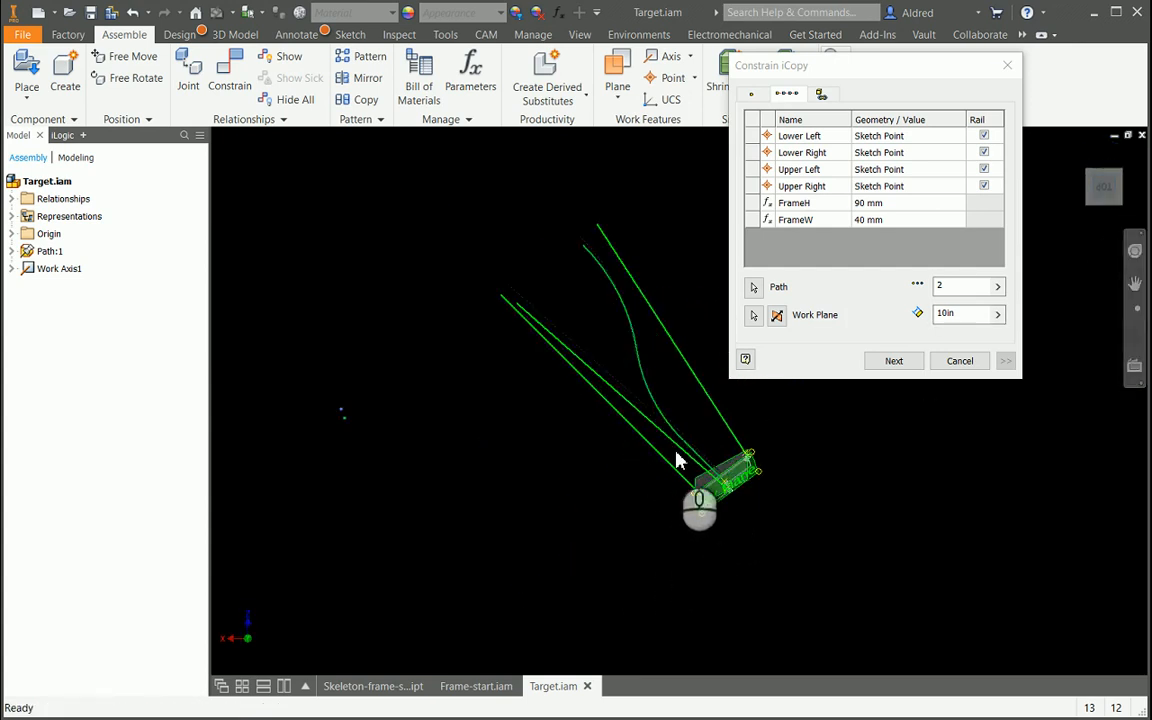
Reselect the iCopy pattern path, choosing the straight Lower Left curve instead.
{"action": "left_click", "coordinate": [754, 287]}
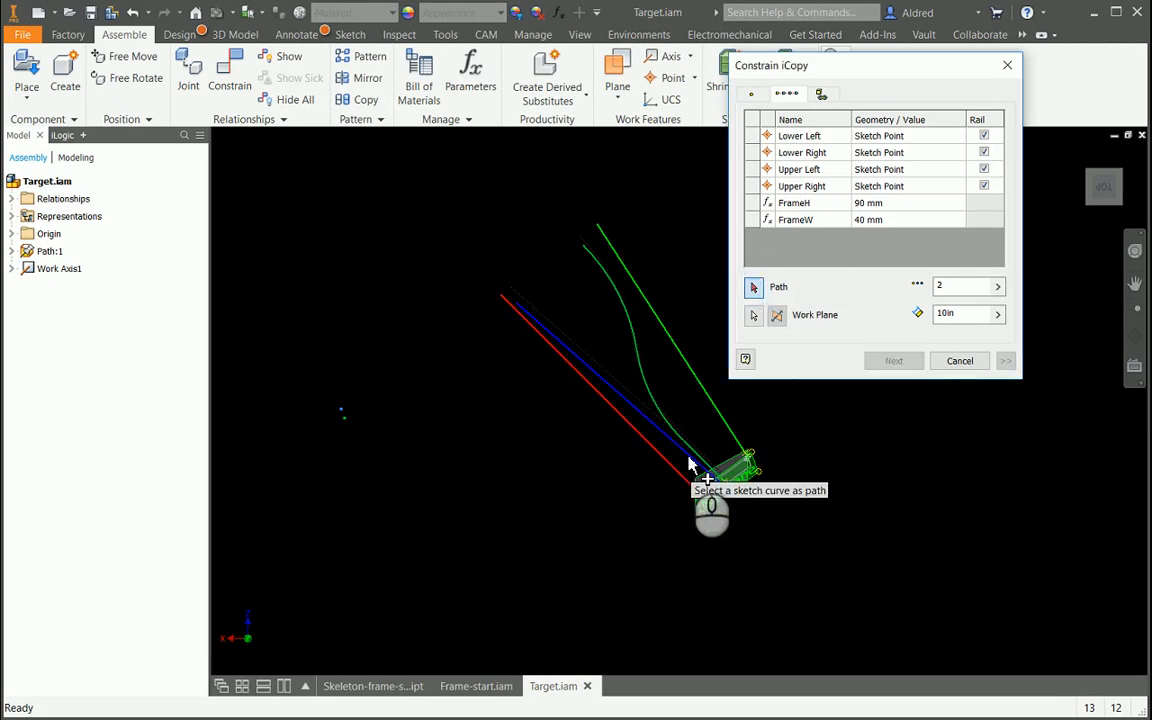
{"action": "left_click", "coordinate": [675, 471]}
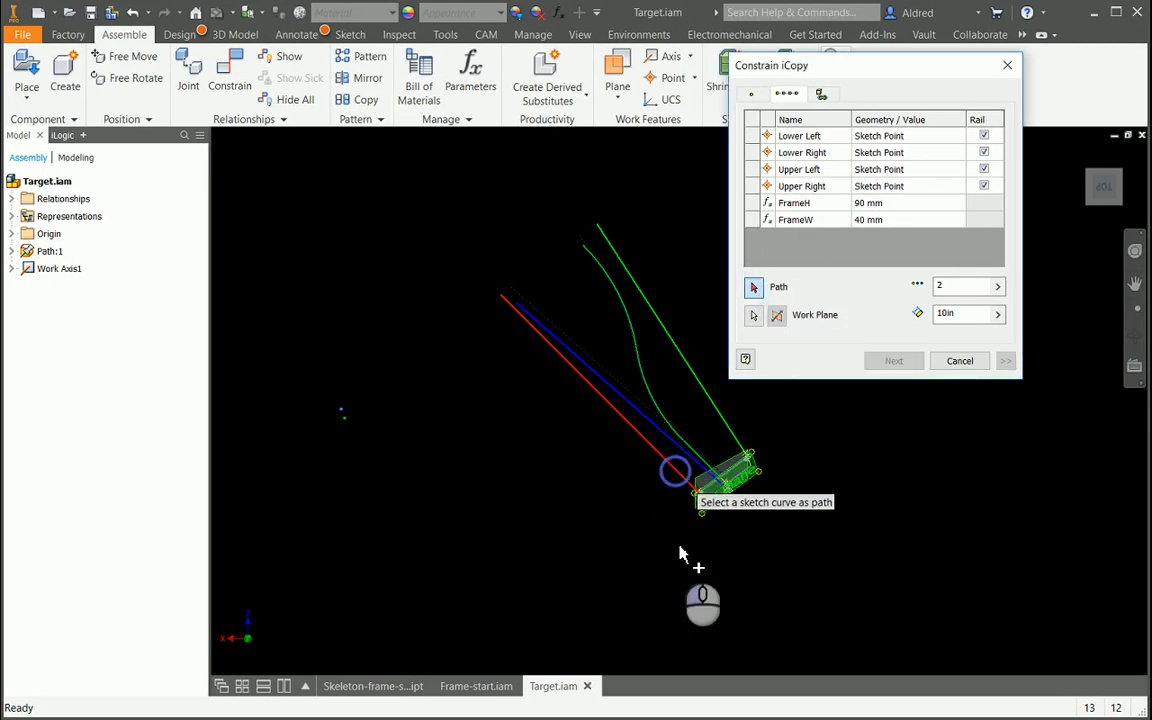
{"action": "mouse_move", "coordinate": [712, 566]}
{"action": "middle_mouse_down", "text": "shift"}
{"action": "mouse_move", "coordinate": [699, 470]}
{"action": "mouse_move", "coordinate": [717, 419]}
{"action": "mouse_move", "coordinate": [690, 347]}
{"action": "mouse_move", "coordinate": [722, 352]}
{"action": "middle_mouse_up", "text": "shift"}
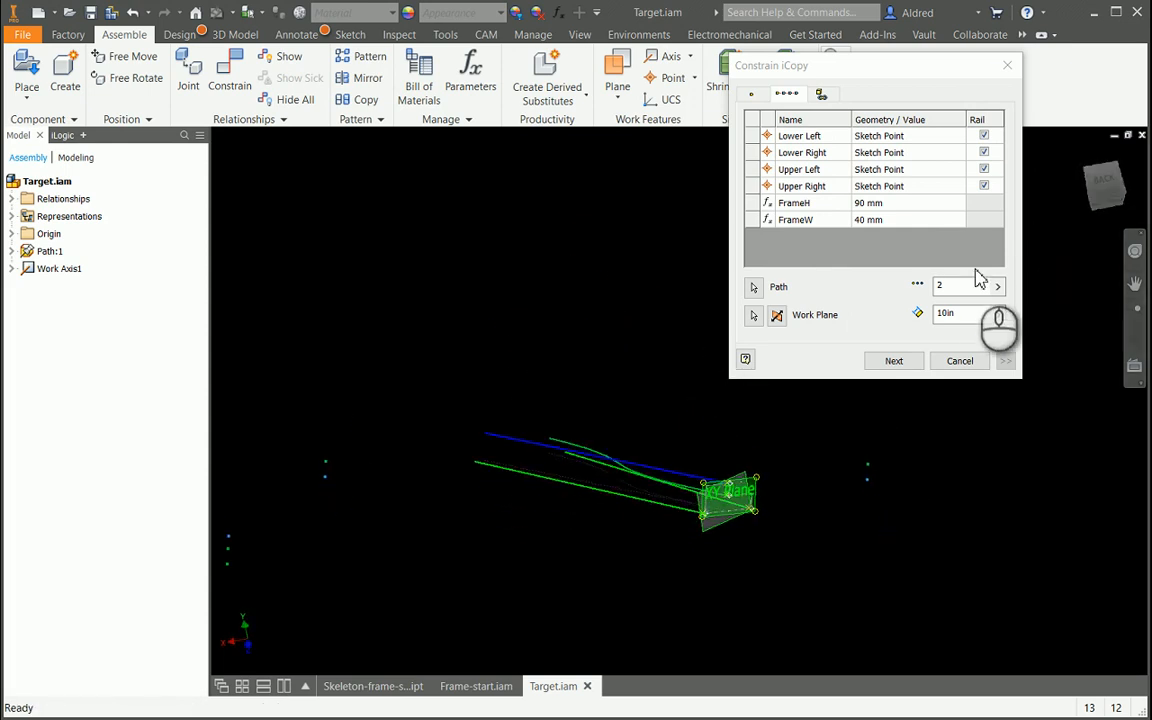
Set the spacing between the pattern's work planes to 100 in.
{"action": "left_click", "coordinate": [950, 313]}
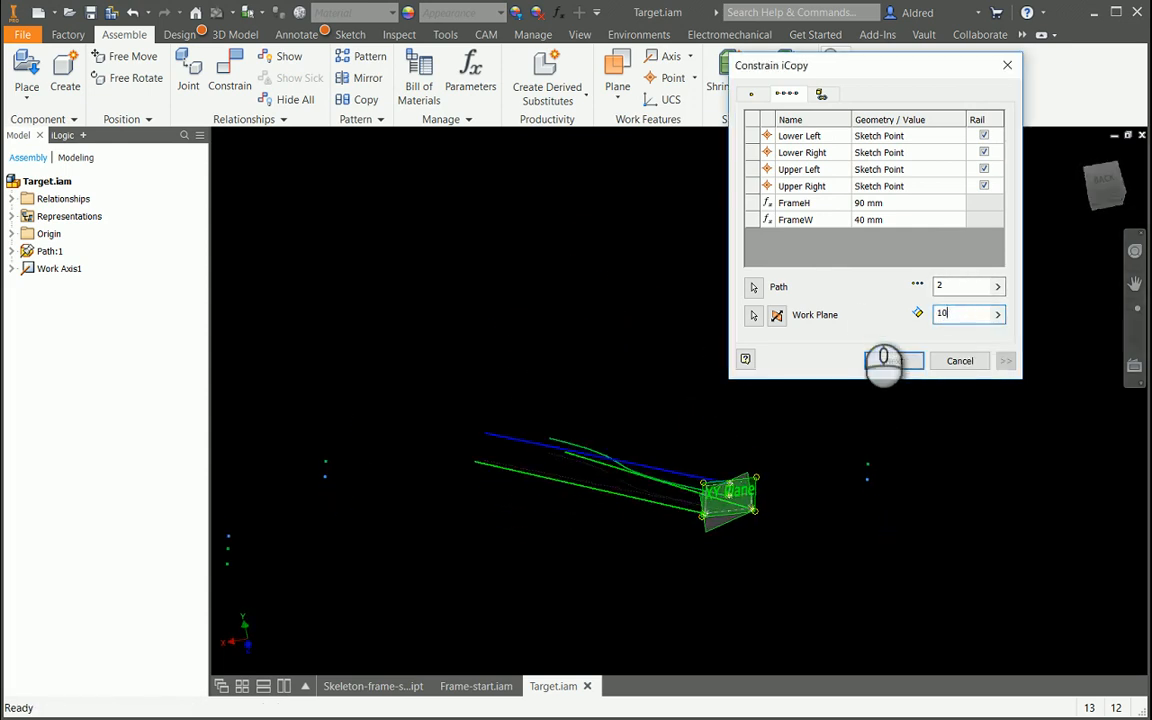
{"action": "left_click", "coordinate": [954, 288]}
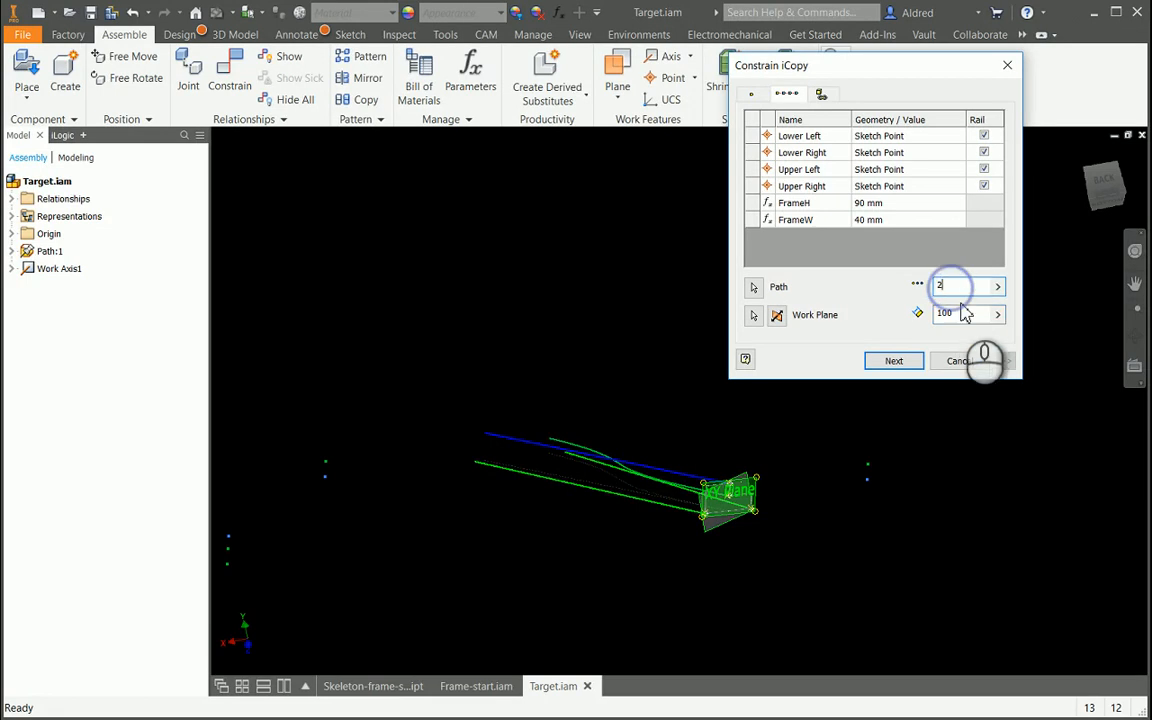
{"action": "left_click", "coordinate": [961, 314]}
{"action": "type", "text": "100in"}
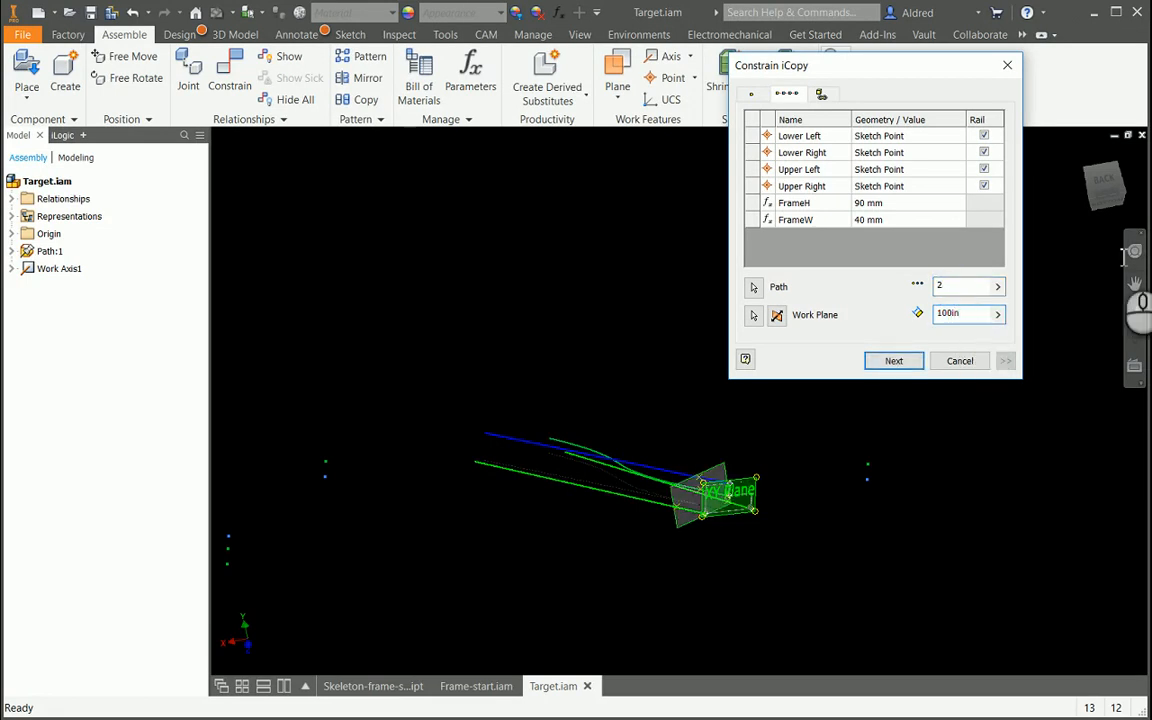
{"action": "middle_click_drag", "start_coordinate": [824, 456], "coordinate": [854, 501], "text": "shift"}
{"action": "scroll", "coordinate": [680, 464], "scroll_direction": "down", "scroll_amount": 5}
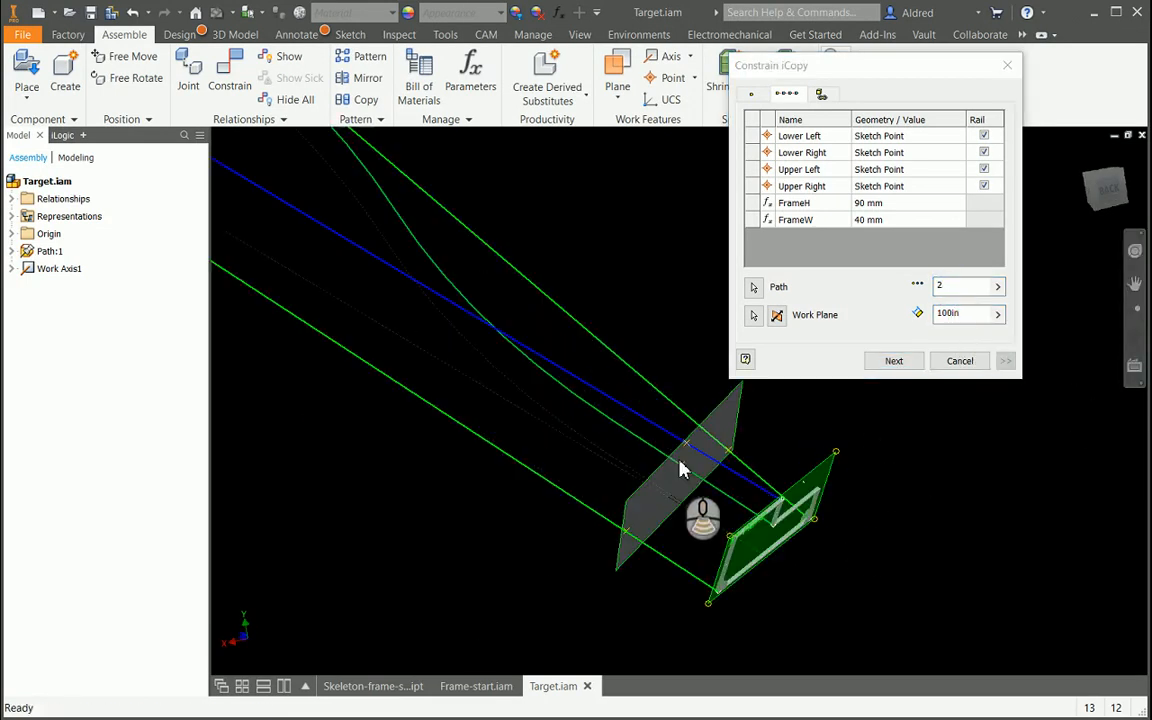
{"action": "scroll", "coordinate": [680, 465], "scroll_direction": "down", "scroll_amount": 3}
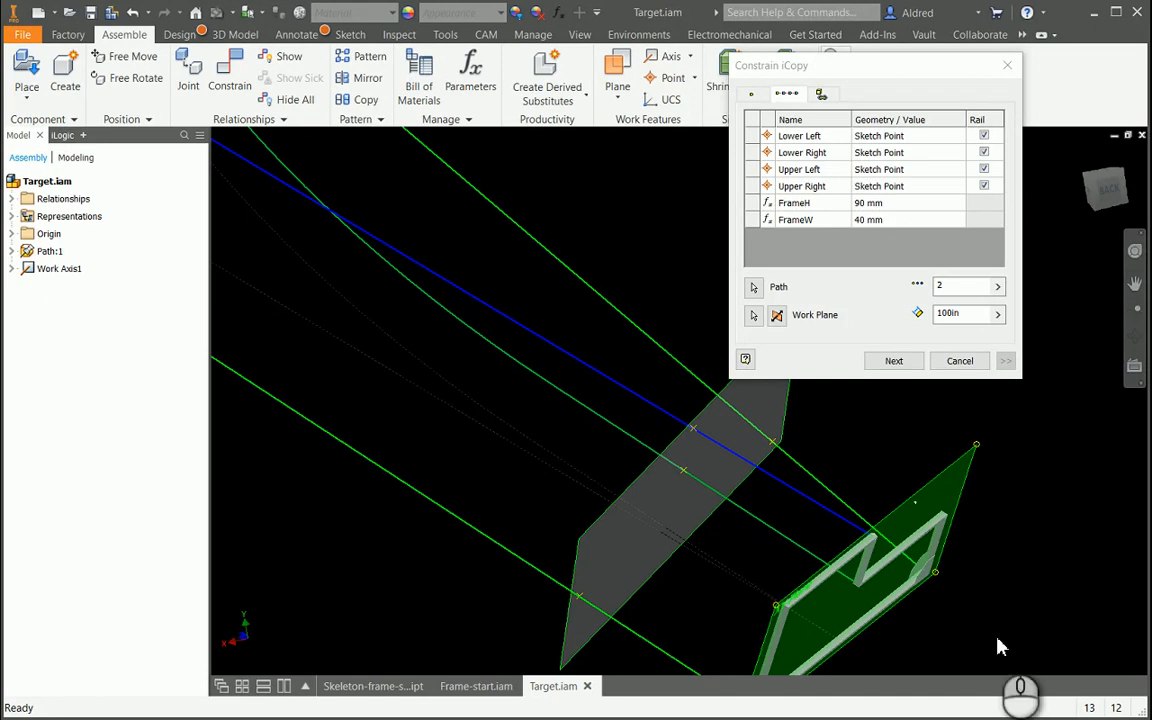
Set the number of frame copies along the path to 8 and check the preview over the full curve length.
{"action": "scroll", "coordinate": [859, 584], "scroll_direction": "down", "scroll_amount": 3}
{"action": "scroll", "coordinate": [859, 584], "scroll_direction": "up", "scroll_amount": 5}
{"action": "middle_click_drag", "start_coordinate": [859, 584], "coordinate": [833, 480]}
{"action": "double_click", "coordinate": [946, 287]}
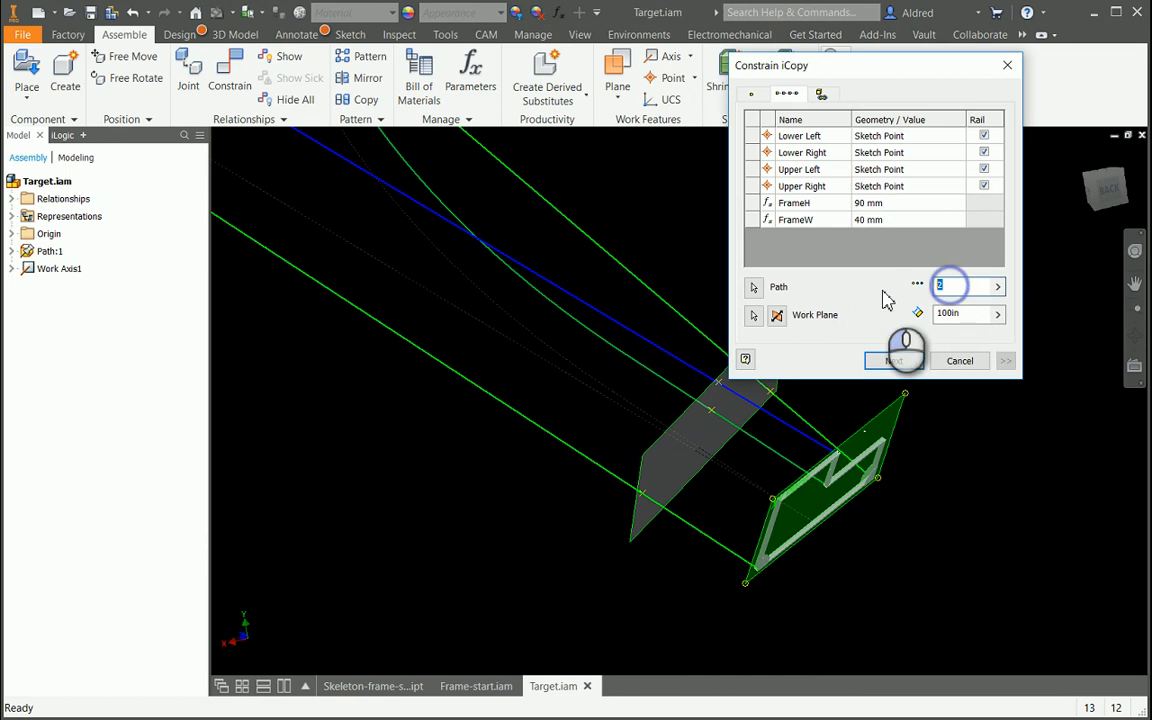
{"action": "type", "text": "8"}
{"action": "scroll", "coordinate": [676, 391], "scroll_direction": "down", "scroll_amount": 4}
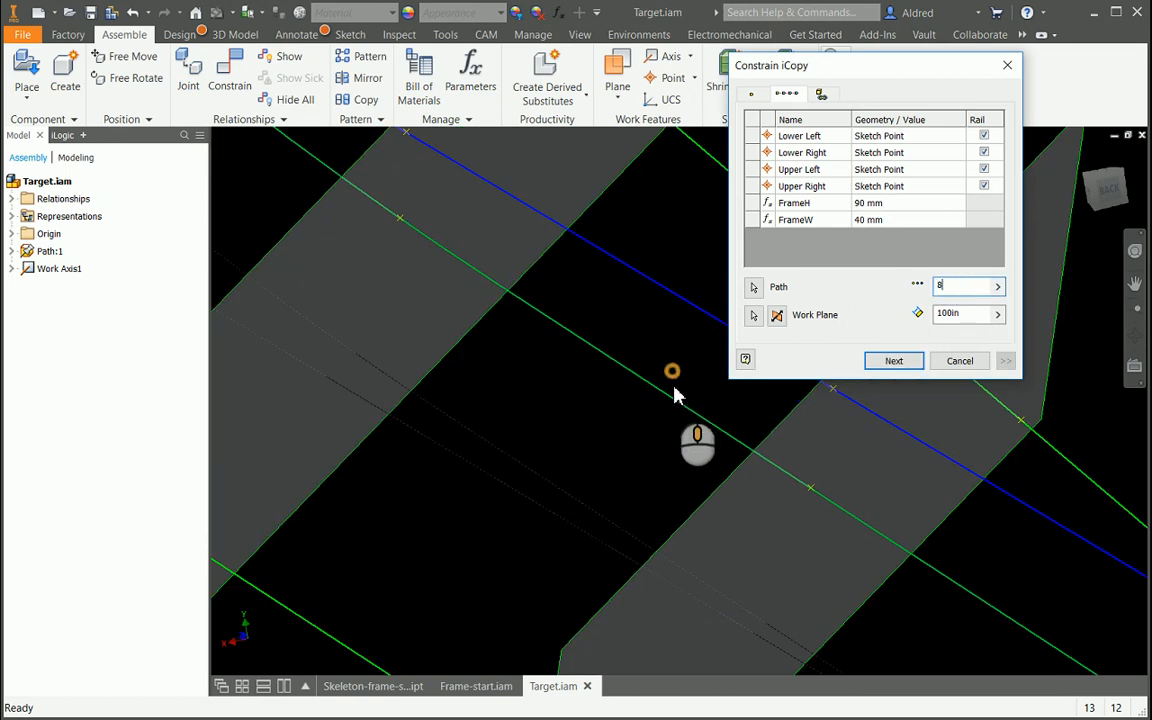
{"action": "scroll", "coordinate": [751, 468], "scroll_direction": "up", "scroll_amount": 3}
{"action": "middle_click_drag", "start_coordinate": [750, 465], "coordinate": [731, 600]}
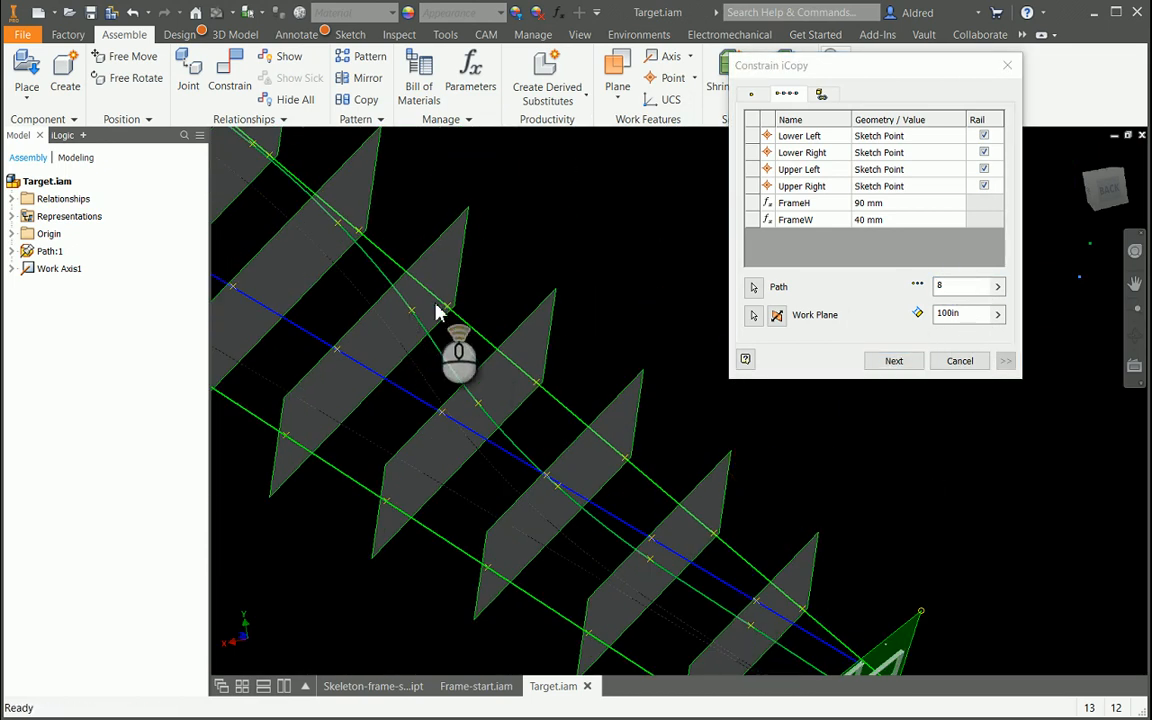
{"action": "scroll", "coordinate": [437, 303], "scroll_direction": "up", "scroll_amount": 5}
{"action": "middle_click_drag", "start_coordinate": [457, 302], "coordinate": [644, 485]}
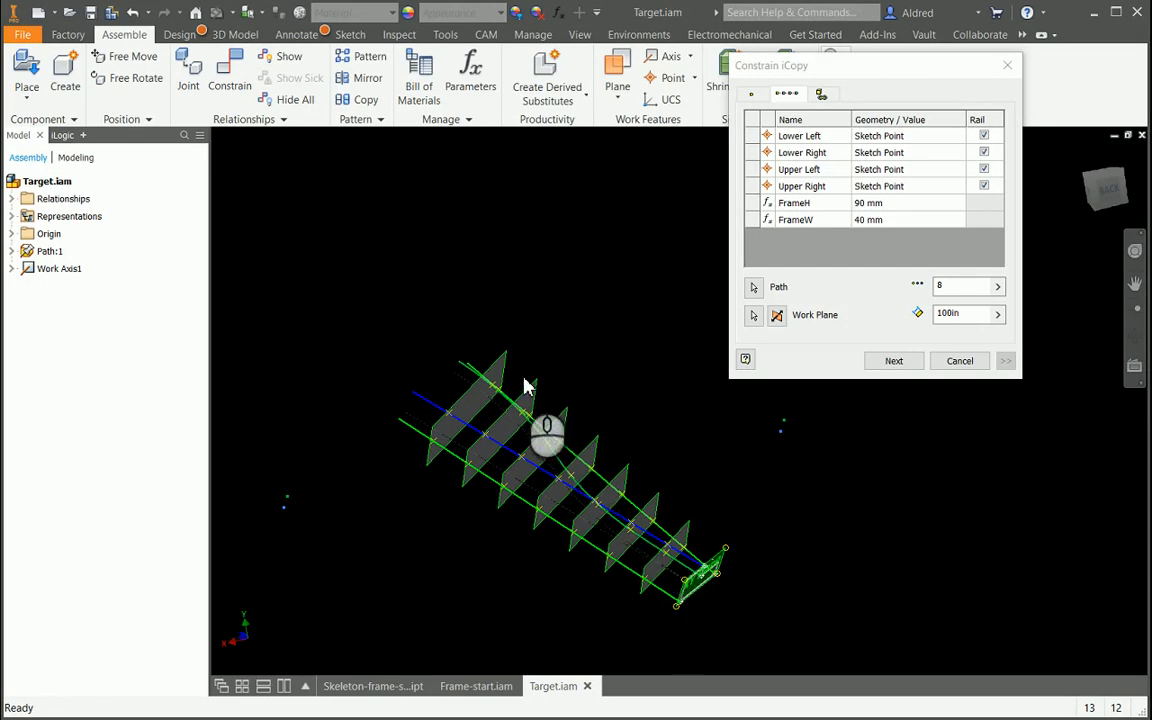
Accept the path pattern and the listed copy and reuse statuses of the Frame-start.iam components, continuing to the iCopy file names.
{"action": "left_click", "coordinate": [893, 361]}
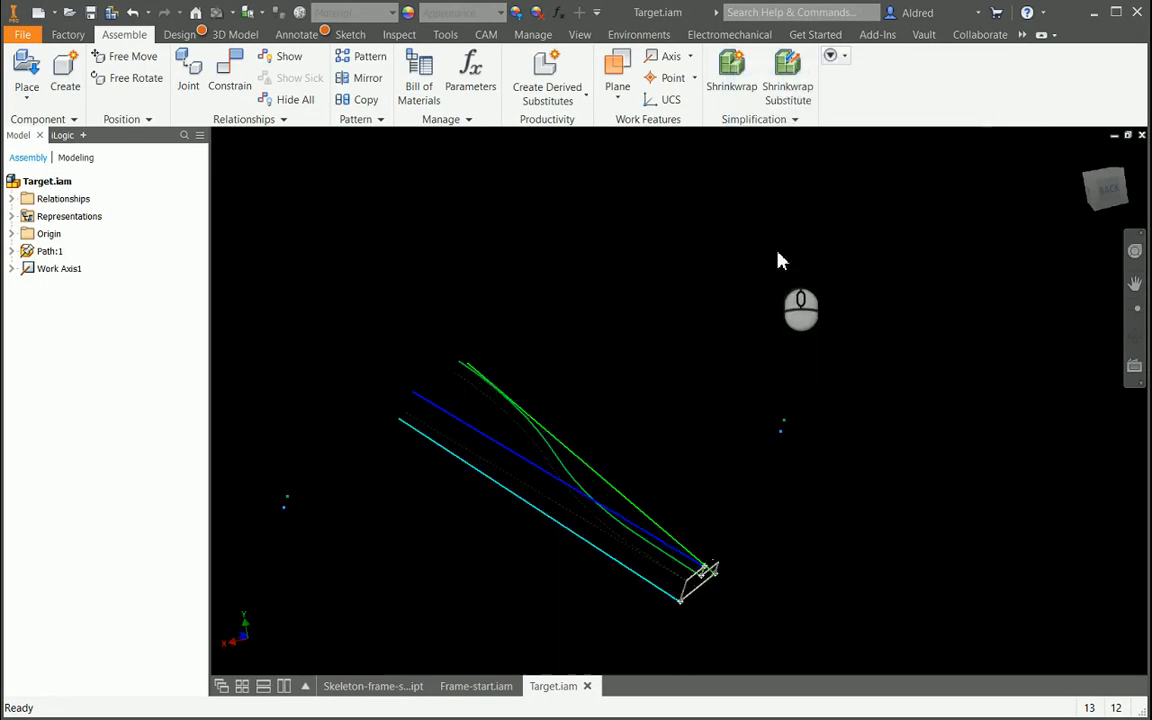
{"action": "left_click_drag", "start_coordinate": [767, 80], "coordinate": [757, 112]}
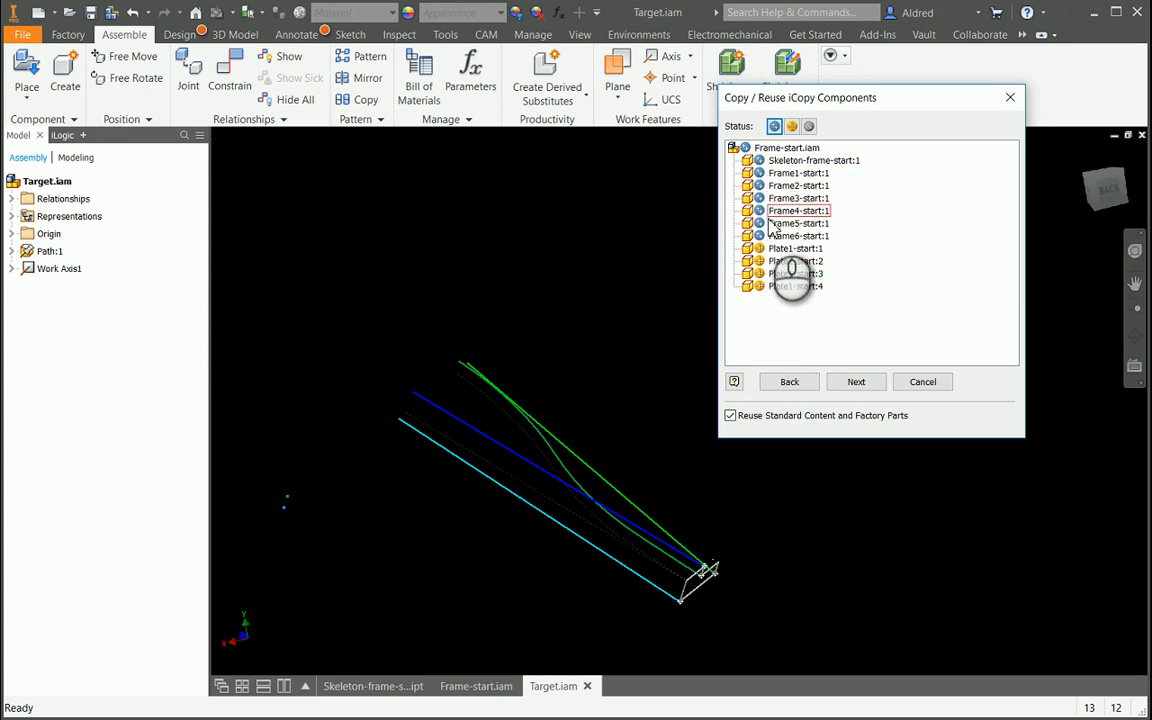
{"action": "left_click", "coordinate": [857, 383]}
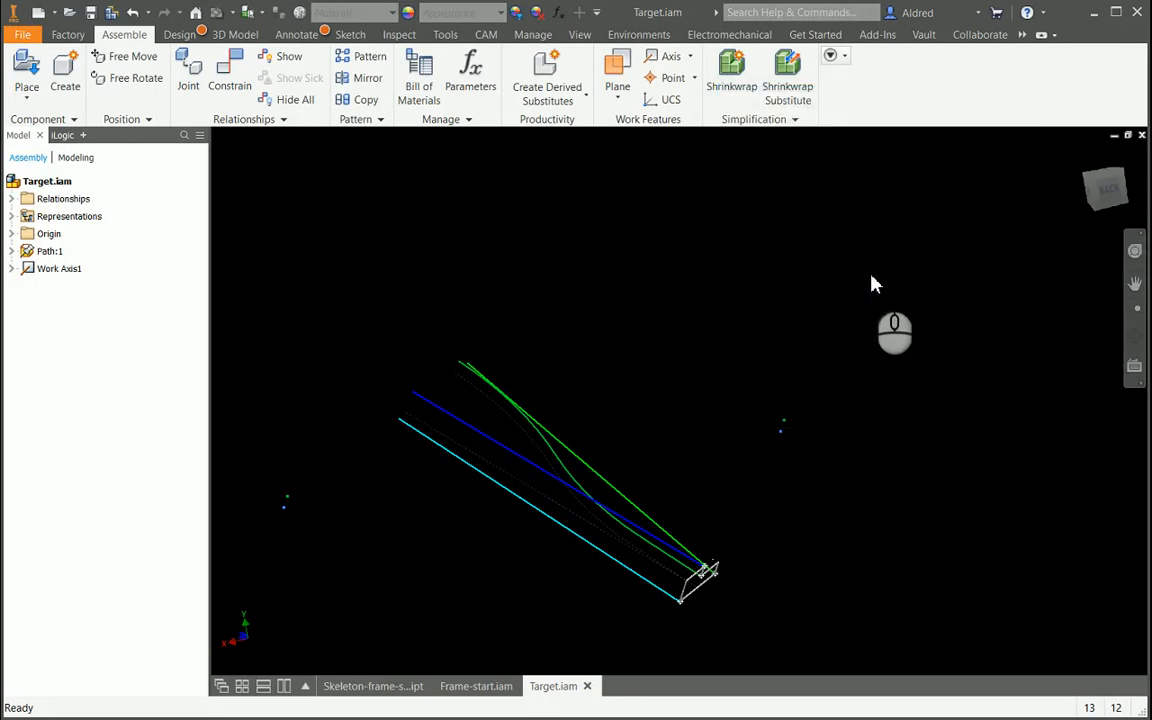
{"action": "left_click_drag", "start_coordinate": [940, 75], "coordinate": [615, 65]}
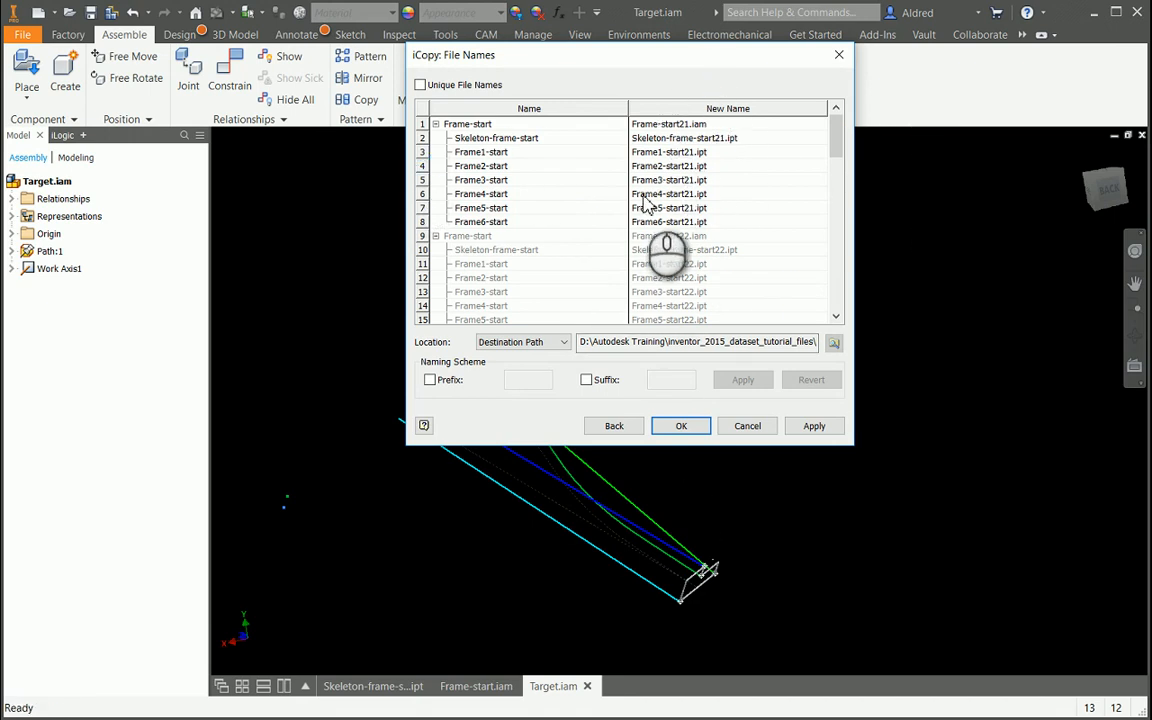
Keep Destination Path as the file location and apply the suffix "test" to the new file names, without a prefix.
{"action": "left_click", "coordinate": [564, 342]}
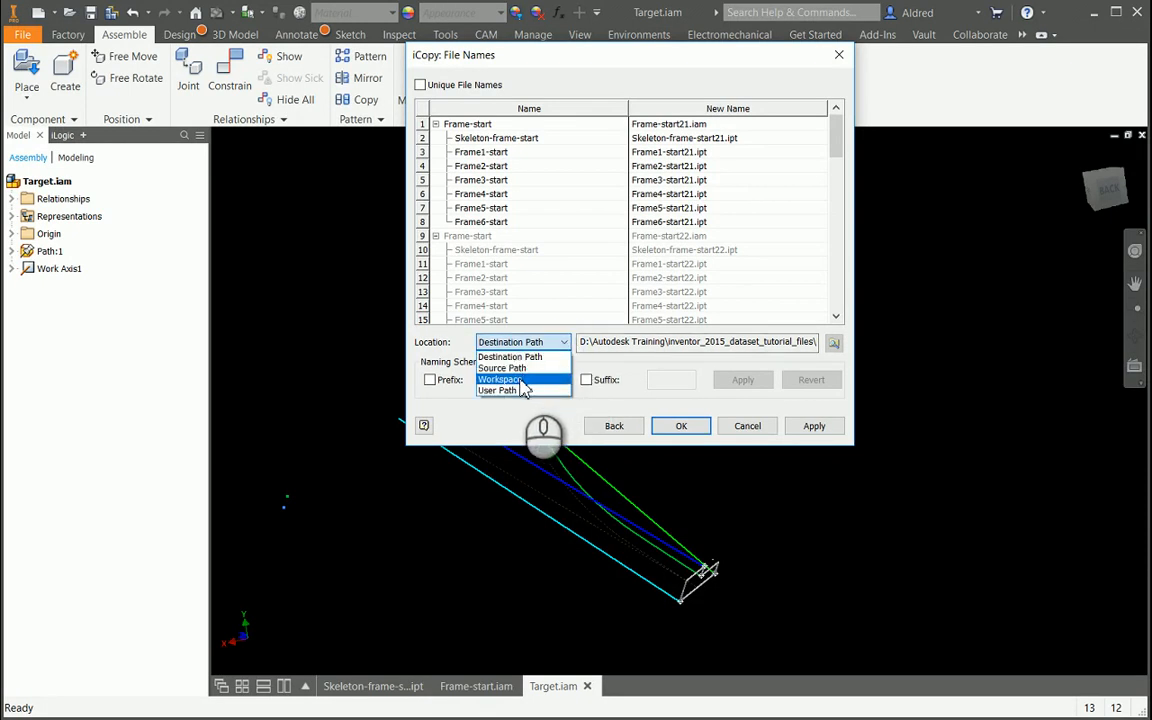
{"action": "left_click", "coordinate": [656, 346]}
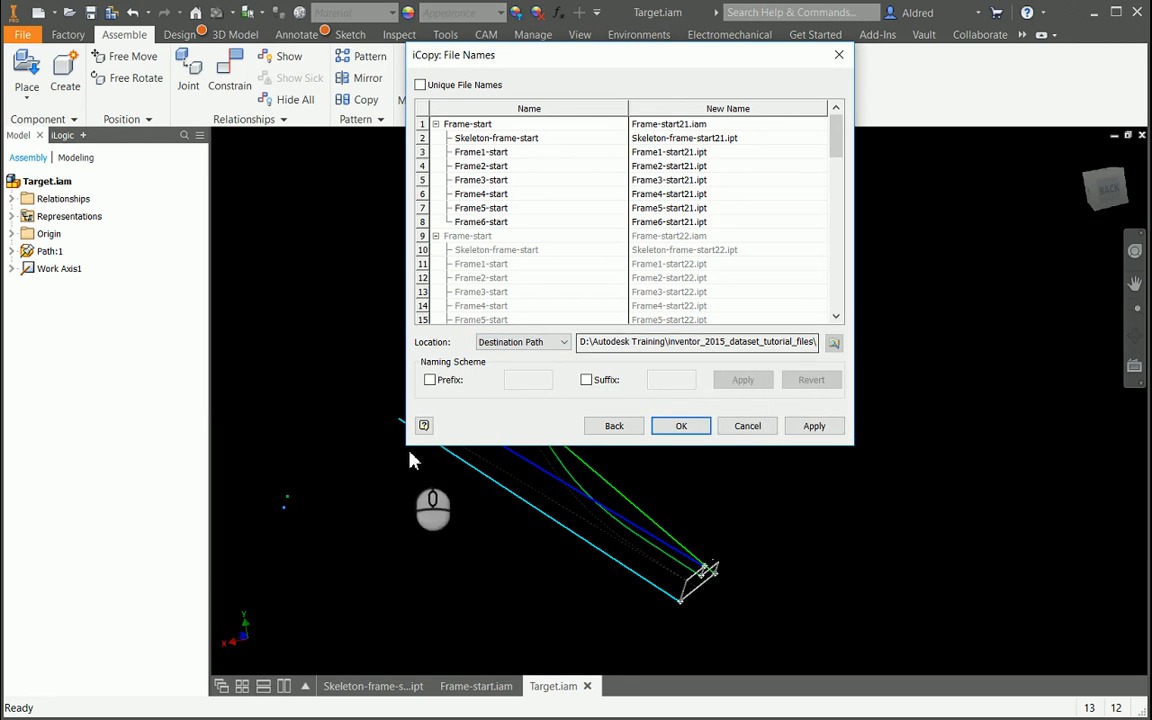
{"action": "left_click", "coordinate": [429, 381]}
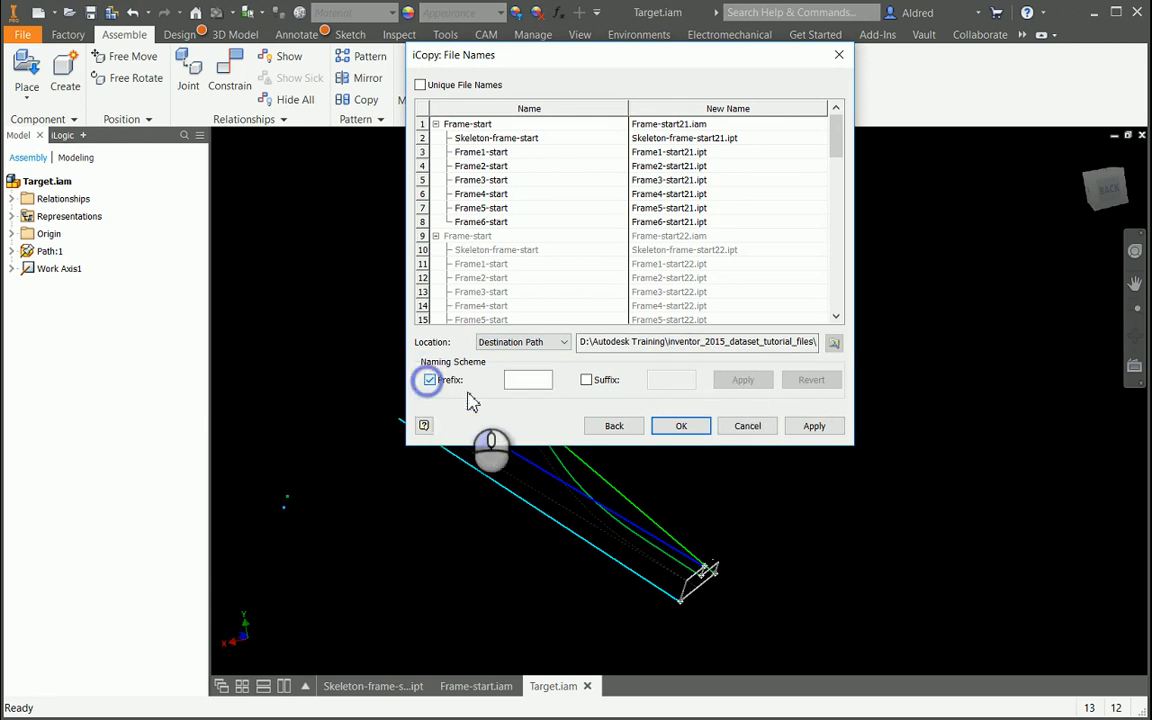
{"action": "left_click", "coordinate": [586, 381]}
{"action": "left_click", "coordinate": [657, 382]}
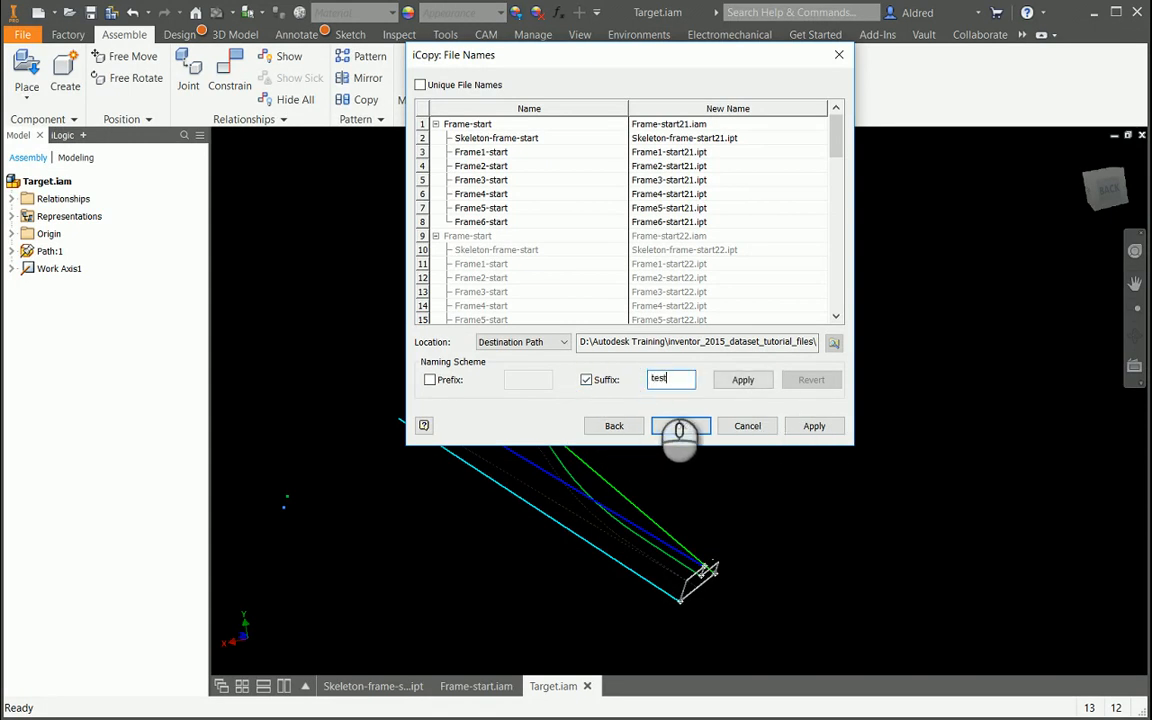
{"action": "left_click", "coordinate": [742, 381]}
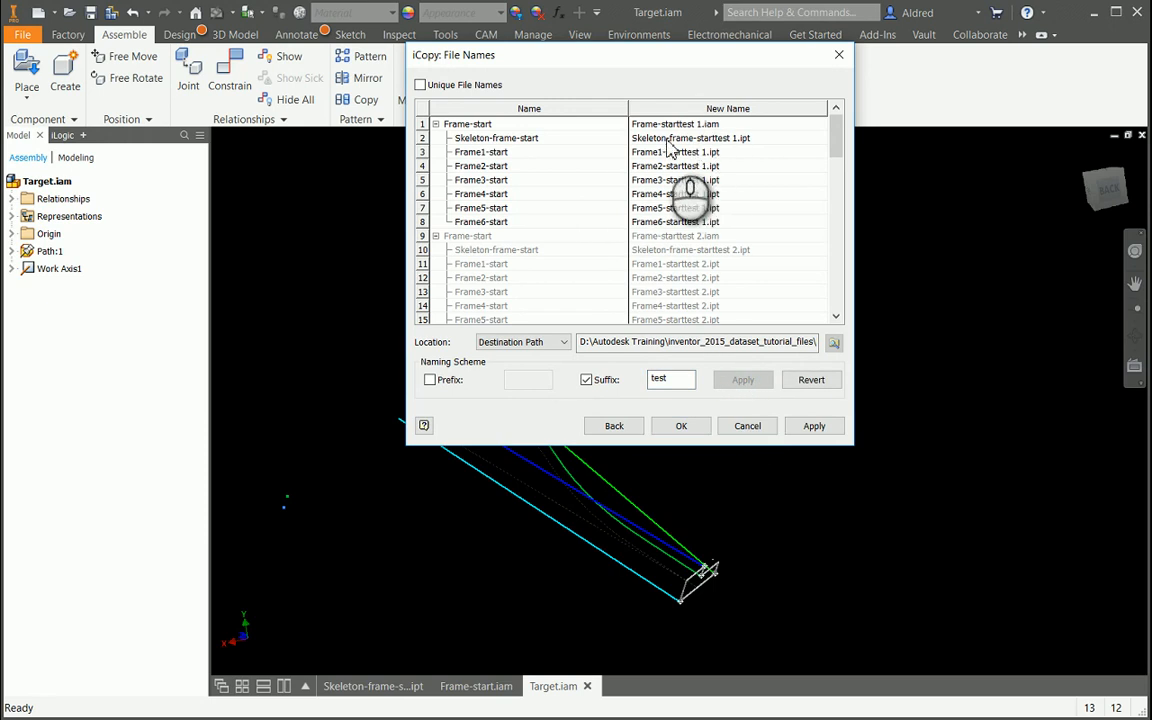
{"action": "left_click", "coordinate": [658, 380]}
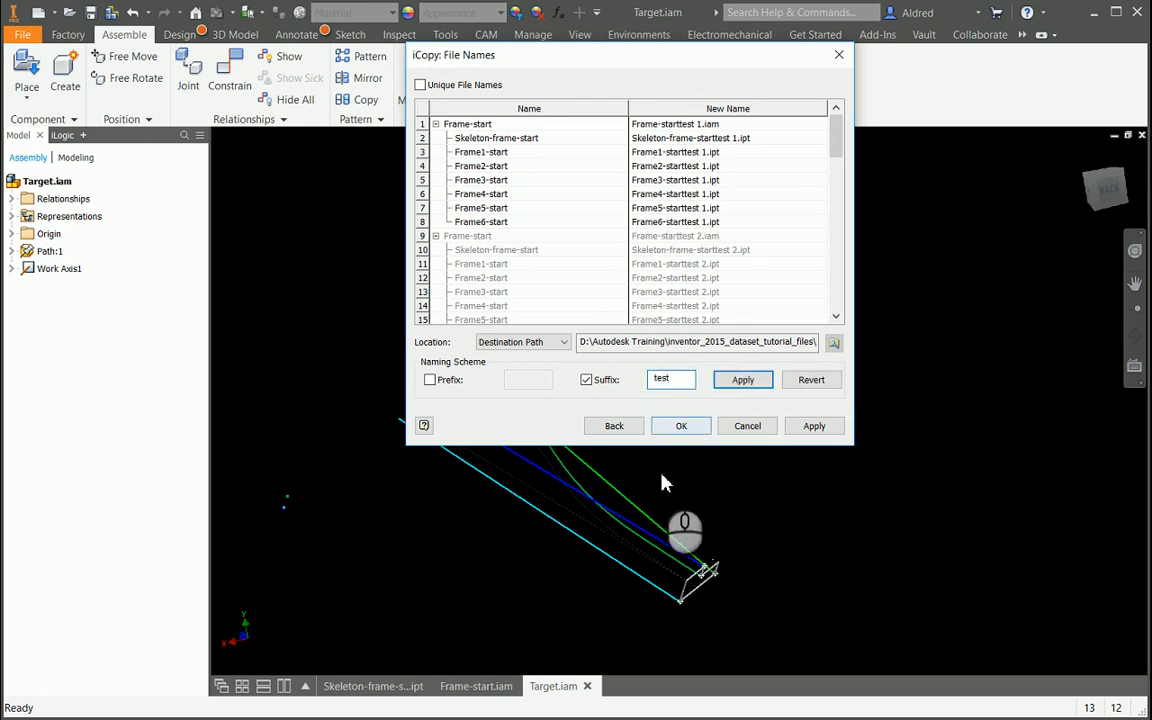
Remove the "test" suffix, apply the plain numbered file names without prefix or suffix, and create the frame copies.
{"action": "left_click", "coordinate": [762, 381]}
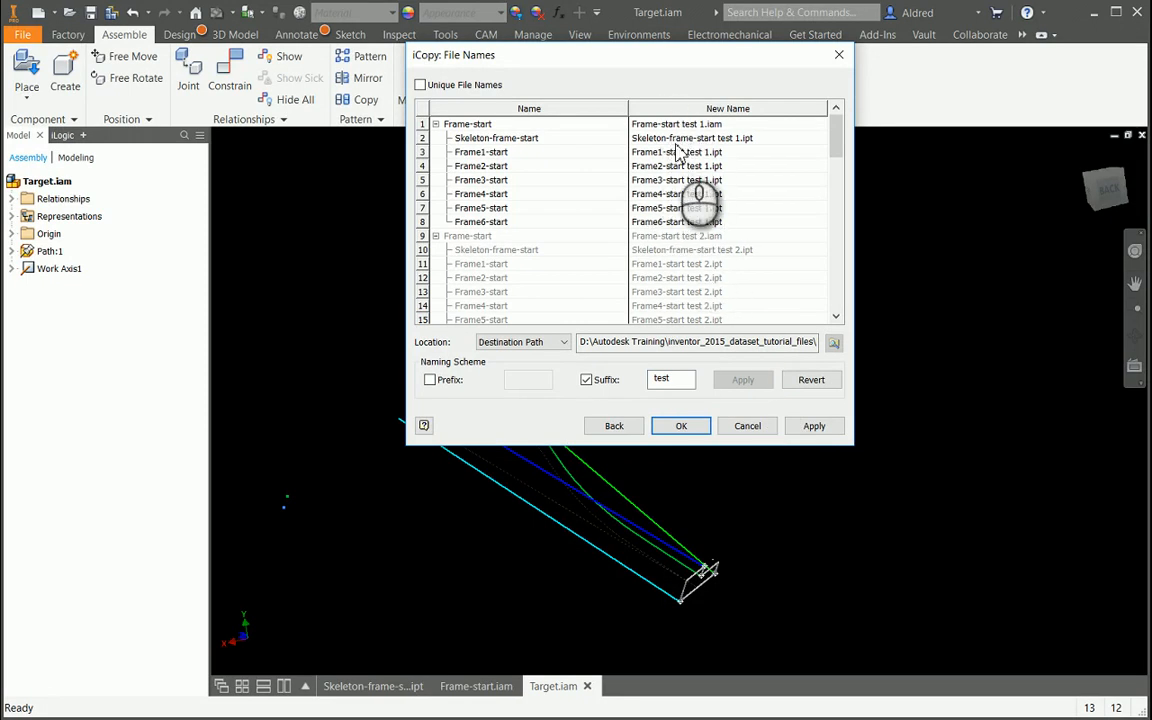
{"action": "left_click_drag", "start_coordinate": [680, 380], "coordinate": [586, 380]}
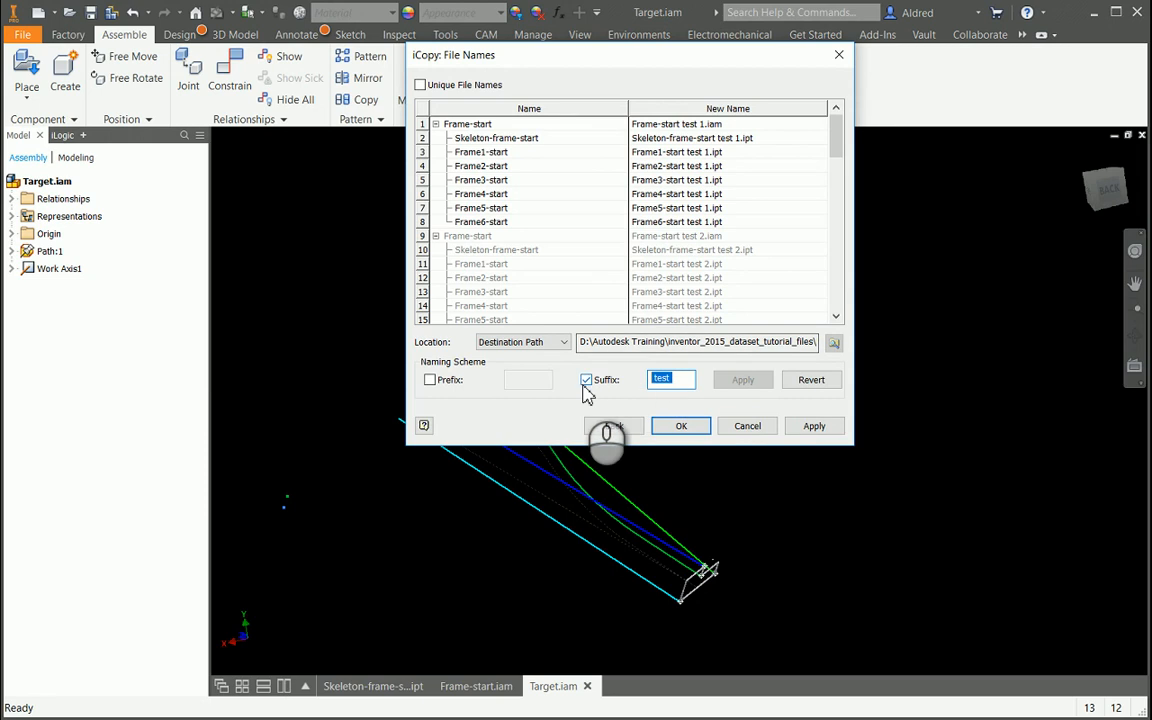
{"action": "left_click", "coordinate": [587, 380]}
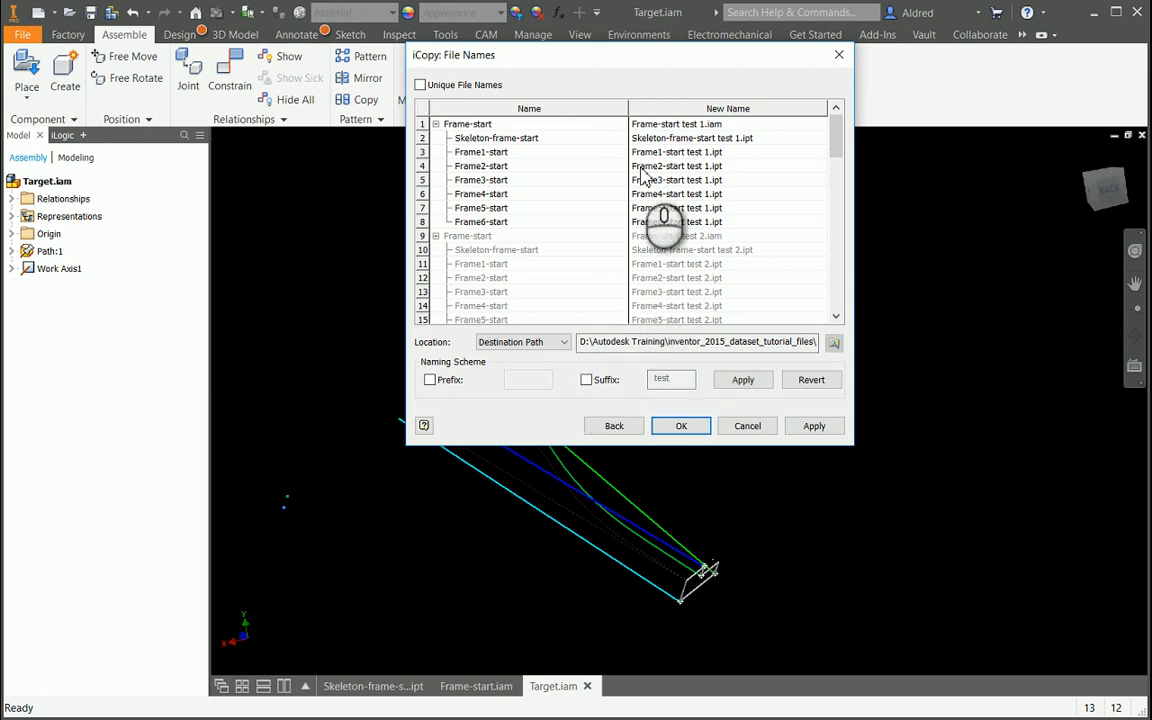
{"action": "left_click", "coordinate": [745, 382]}
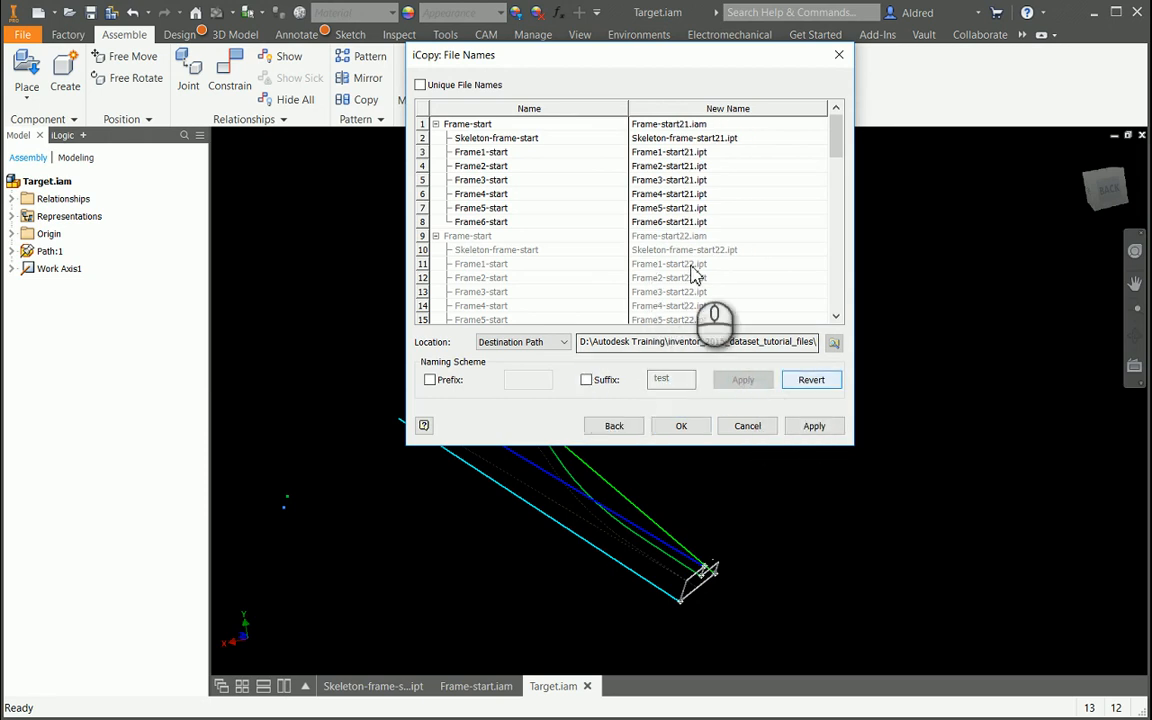
{"action": "left_click", "coordinate": [811, 380]}
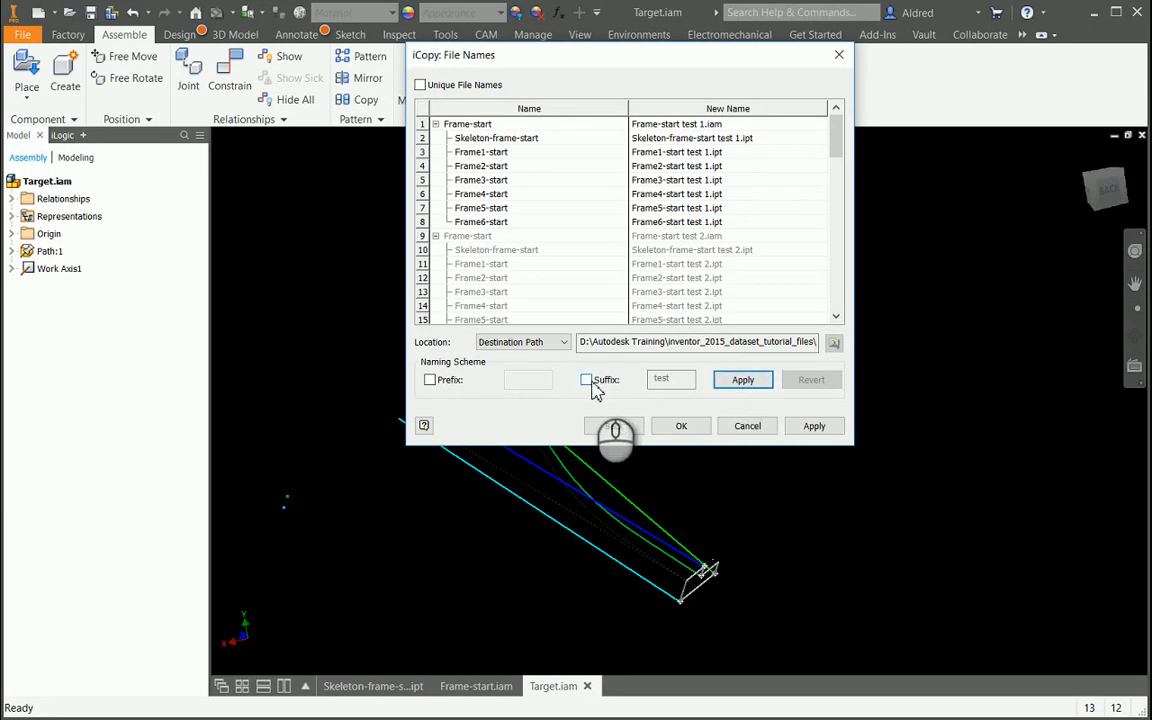
{"action": "left_click", "coordinate": [745, 382]}
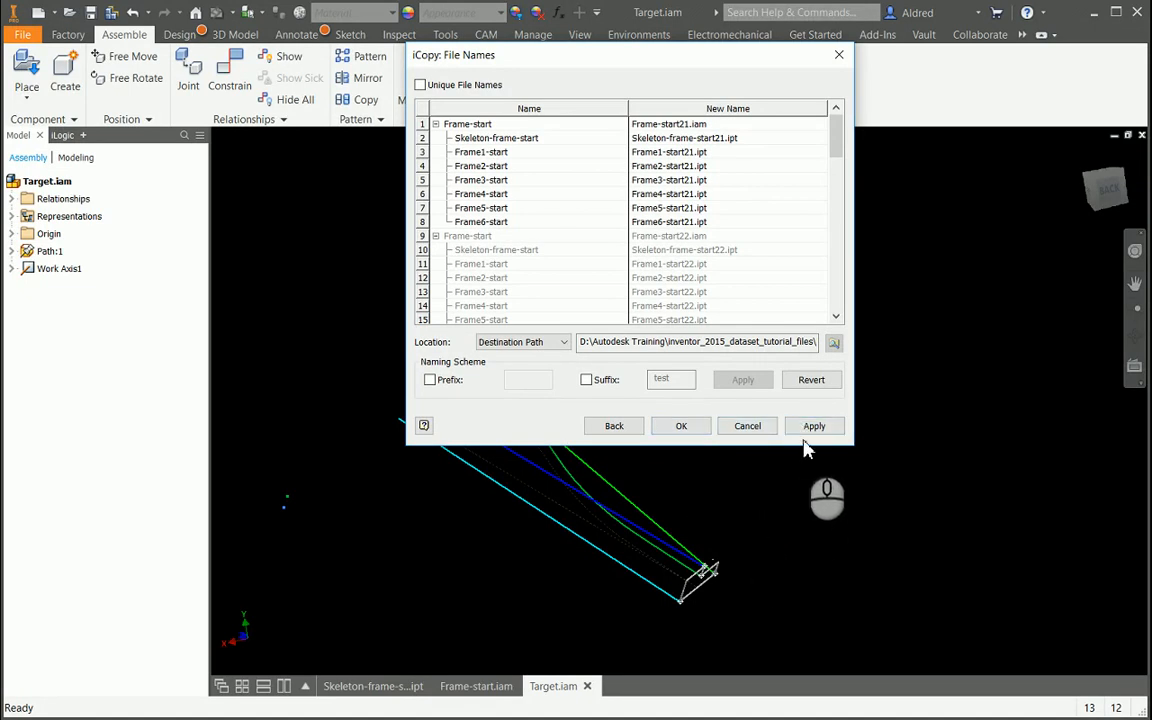
{"action": "left_click", "coordinate": [683, 426]}
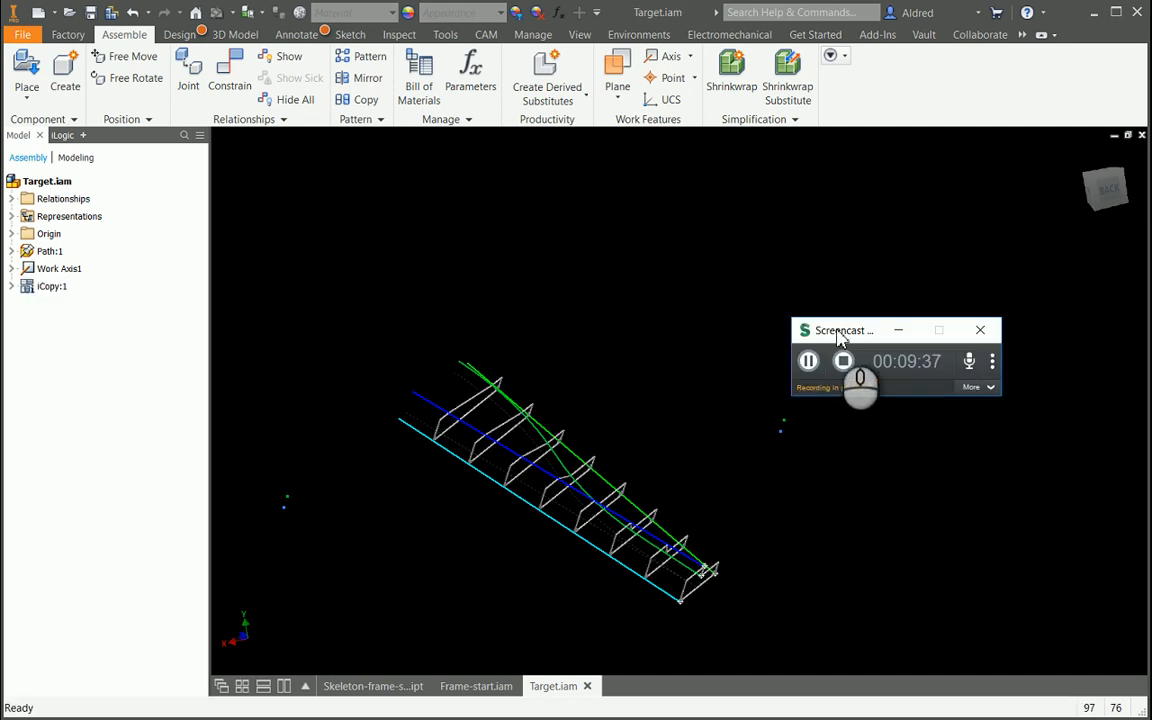
Examine the generated frames along the path curves, from the first copy to the last.
{"action": "left_click", "coordinate": [898, 336]}
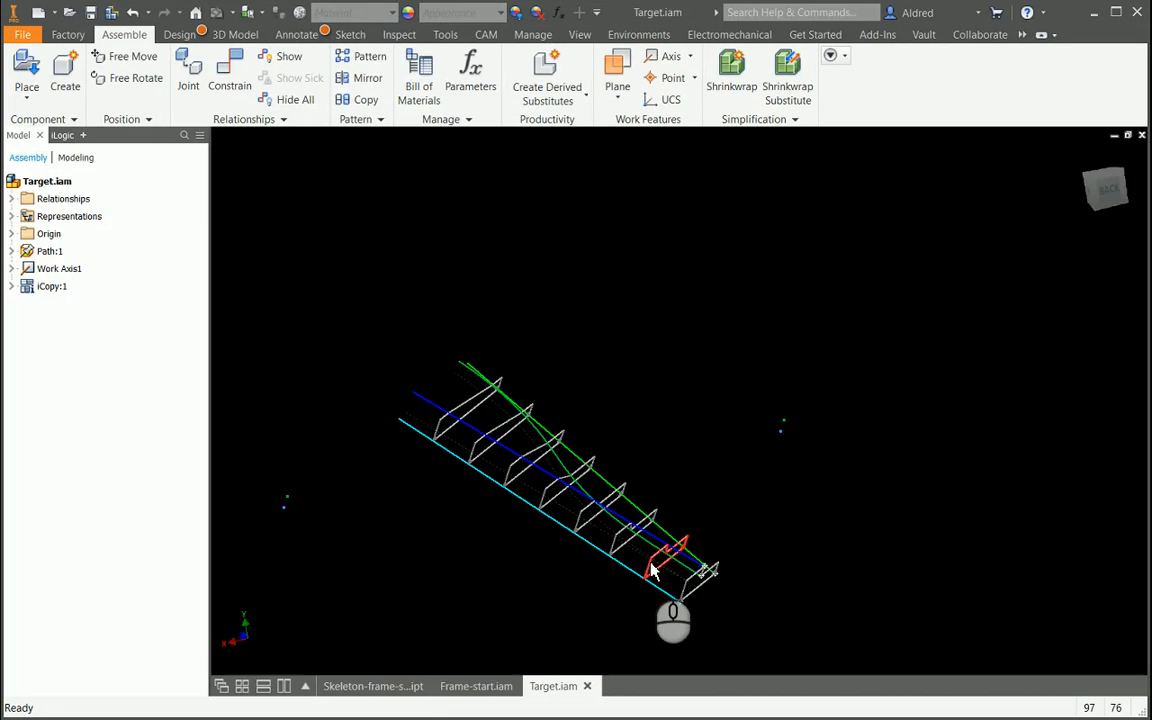
{"action": "middle_click_drag", "start_coordinate": [651, 563], "coordinate": [754, 369], "text": "shift"}
{"action": "middle_click_drag", "start_coordinate": [711, 424], "coordinate": [672, 438], "text": "shift"}
{"action": "scroll", "coordinate": [801, 358], "scroll_direction": "up", "scroll_amount": 4}
{"action": "scroll", "coordinate": [797, 390], "scroll_direction": "down", "scroll_amount": 7}
{"action": "middle_click_drag", "start_coordinate": [784, 294], "coordinate": [764, 592]}
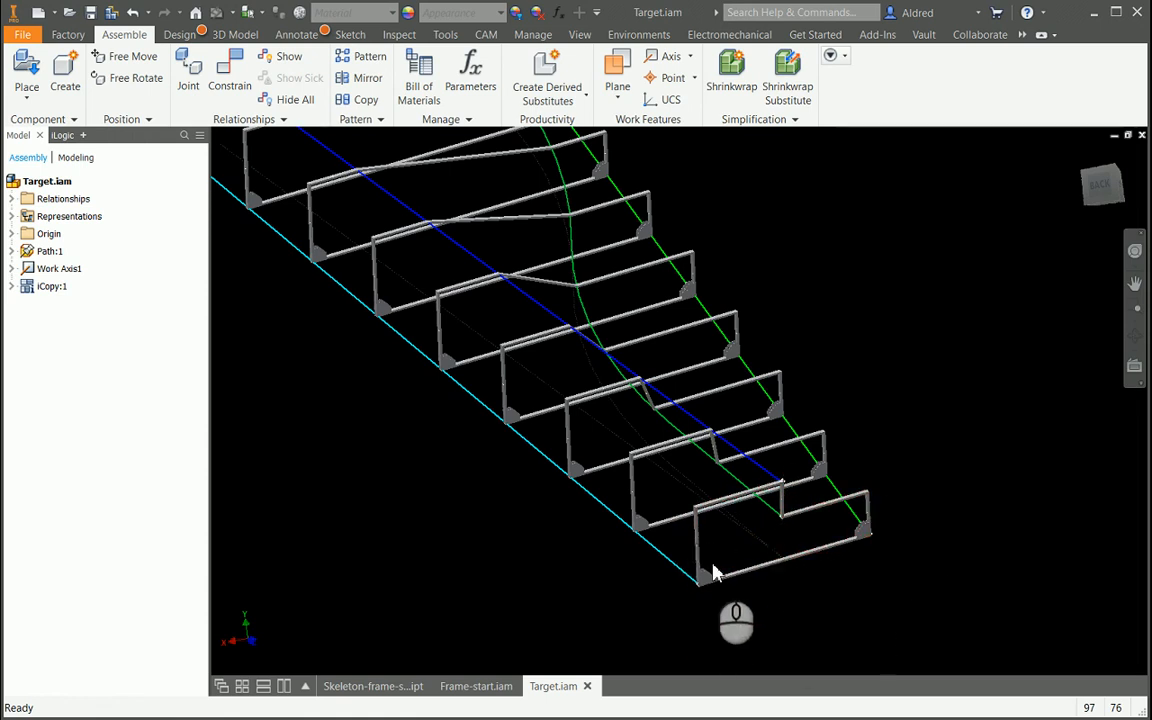
{"action": "middle_click_drag", "start_coordinate": [705, 453], "coordinate": [586, 566]}
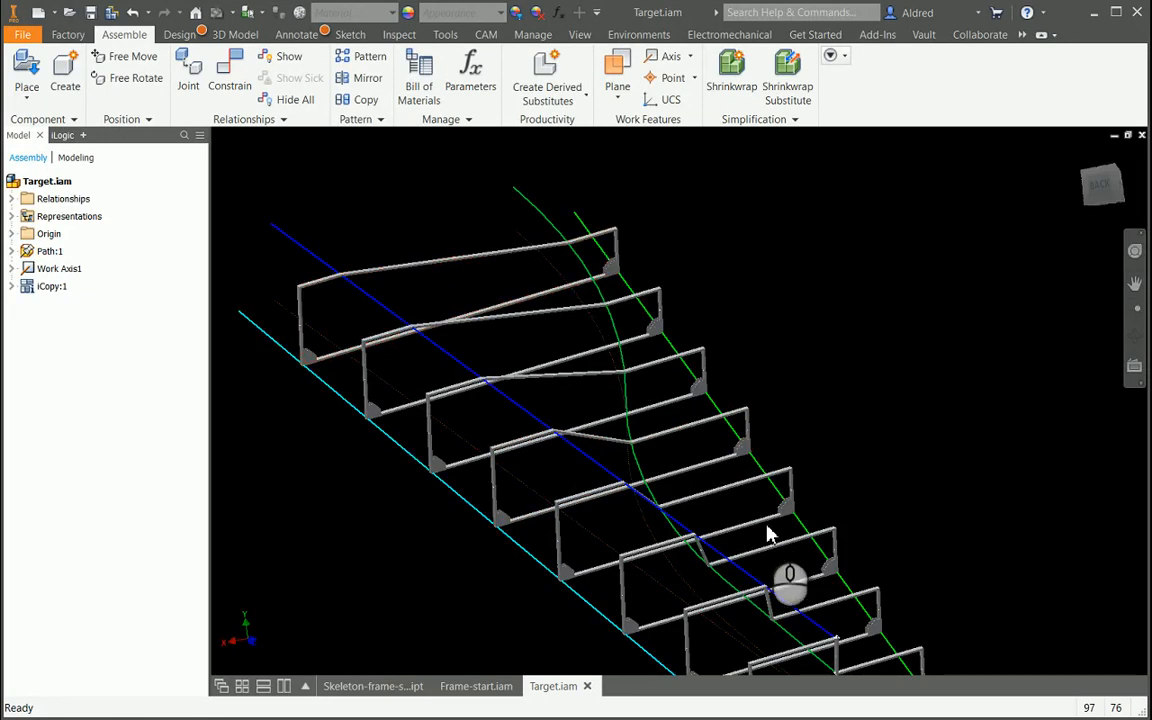
{"action": "scroll", "coordinate": [900, 595], "scroll_direction": "up", "scroll_amount": 3}
{"action": "scroll", "coordinate": [900, 600], "scroll_direction": "down", "scroll_amount": 5}
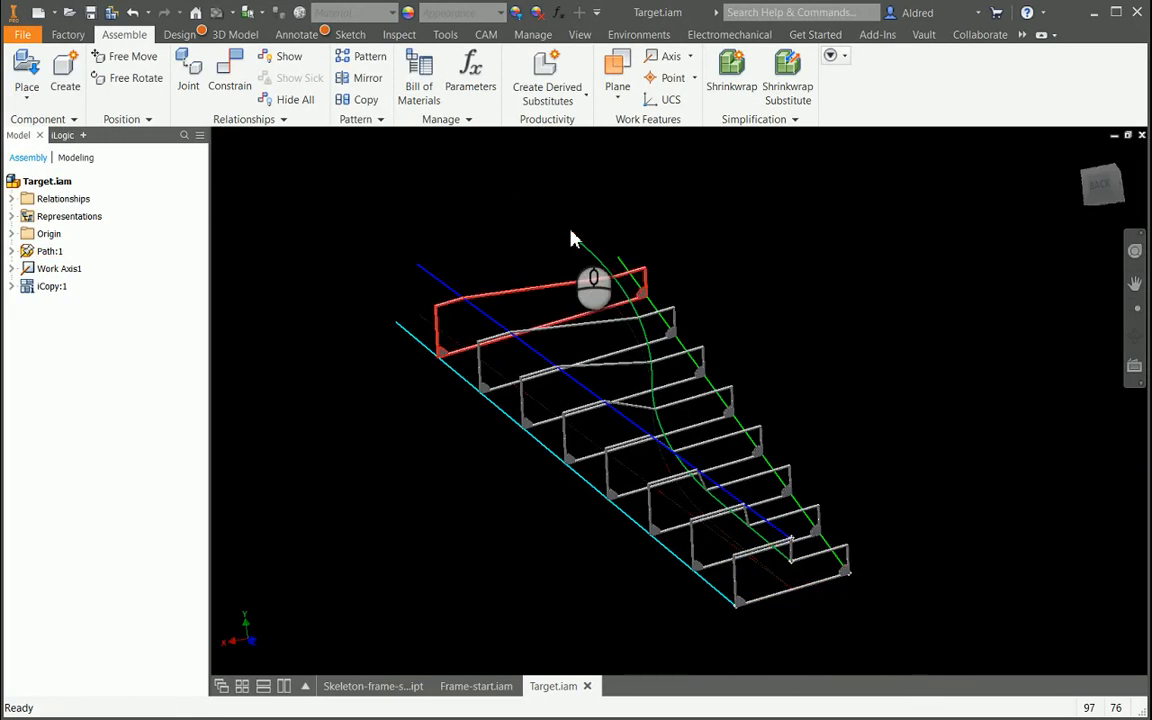
Inspect the iCopy:1 pattern's frame subassemblies and the components and mates inside Frame-start21:1 in the model tree.
{"action": "left_click", "coordinate": [40, 286]}
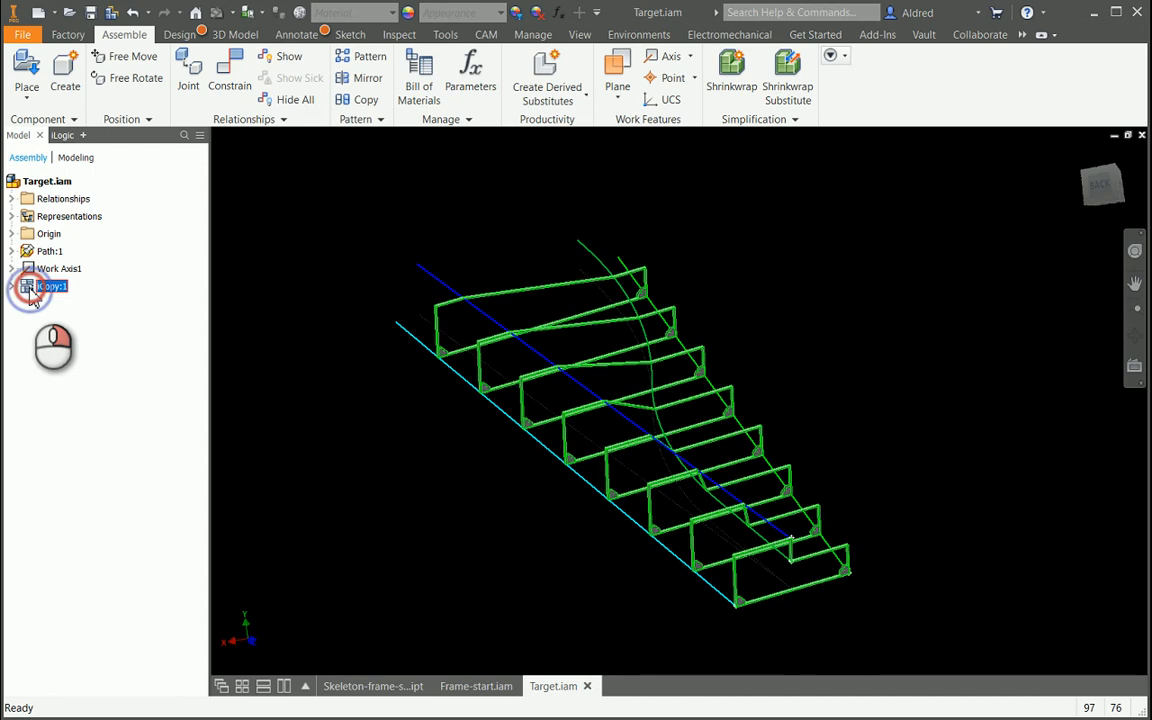
{"action": "right_click", "coordinate": [30, 287]}
{"action": "left_click", "coordinate": [14, 300]}
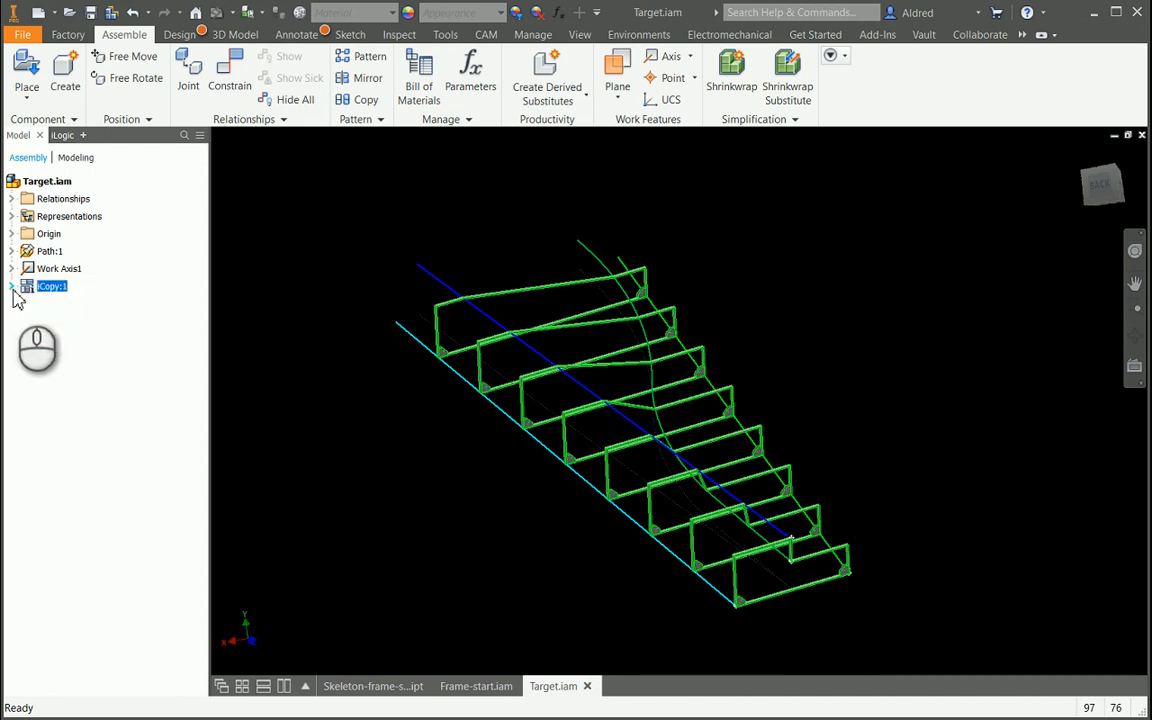
{"action": "left_click", "coordinate": [11, 286]}
{"action": "left_click", "coordinate": [25, 303]}
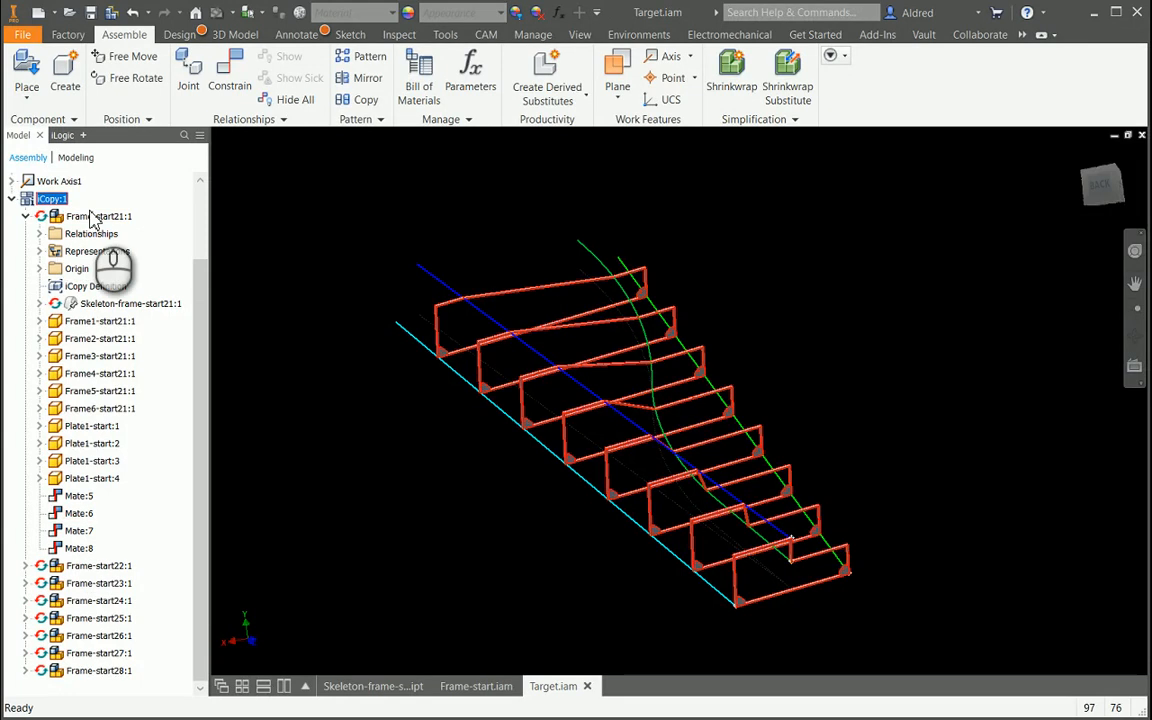
{"action": "left_click", "coordinate": [25, 218]}
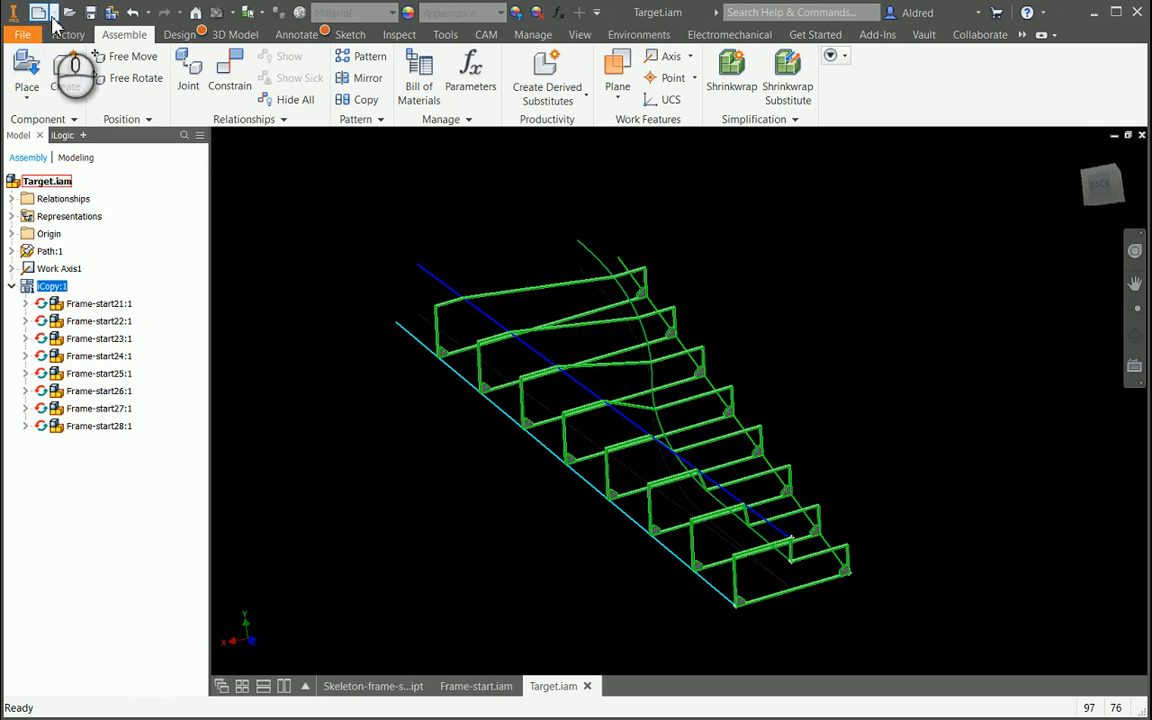
Browse the Target\iCopy\iCopy1 folder to review the generated frame, assembly and skeleton files, without opening any.
{"action": "left_click", "coordinate": [447, 237]}
{"action": "key", "text": "ctrl+o"}
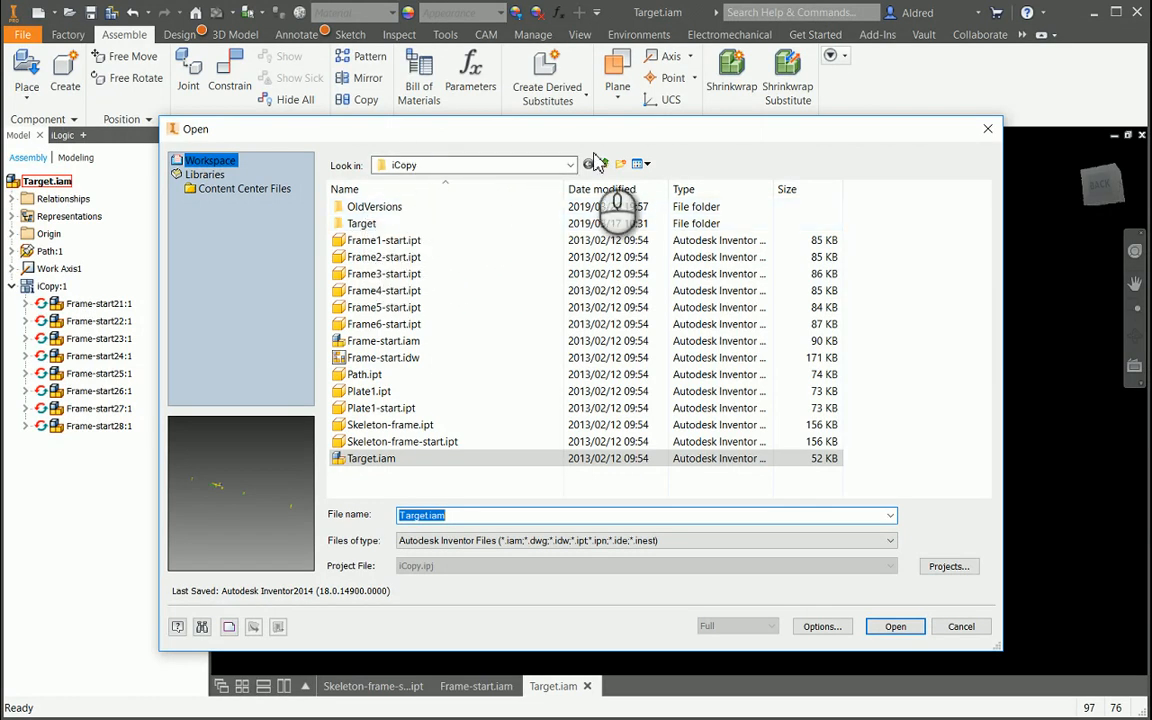
{"action": "double_click", "coordinate": [368, 222]}
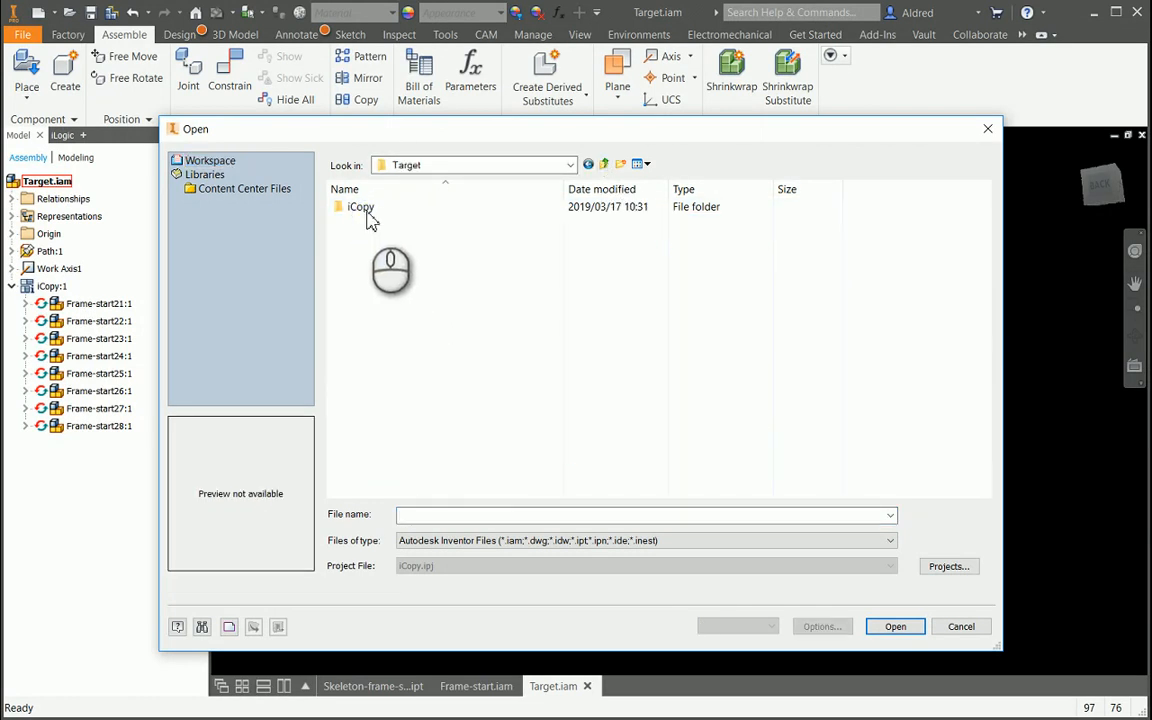
{"action": "double_click", "coordinate": [362, 207]}
{"action": "double_click", "coordinate": [380, 207]}
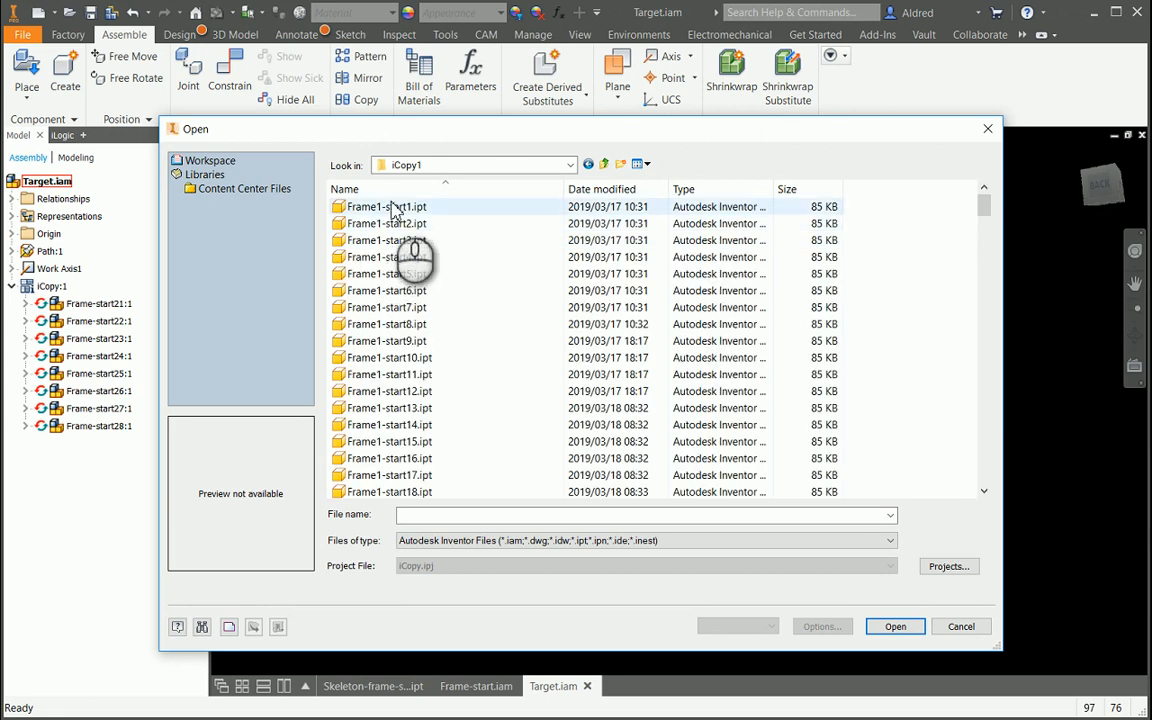
{"action": "scroll", "coordinate": [397, 308], "scroll_direction": "down", "scroll_amount": 2}
{"action": "scroll", "coordinate": [386, 470], "scroll_direction": "down", "scroll_amount": 20}
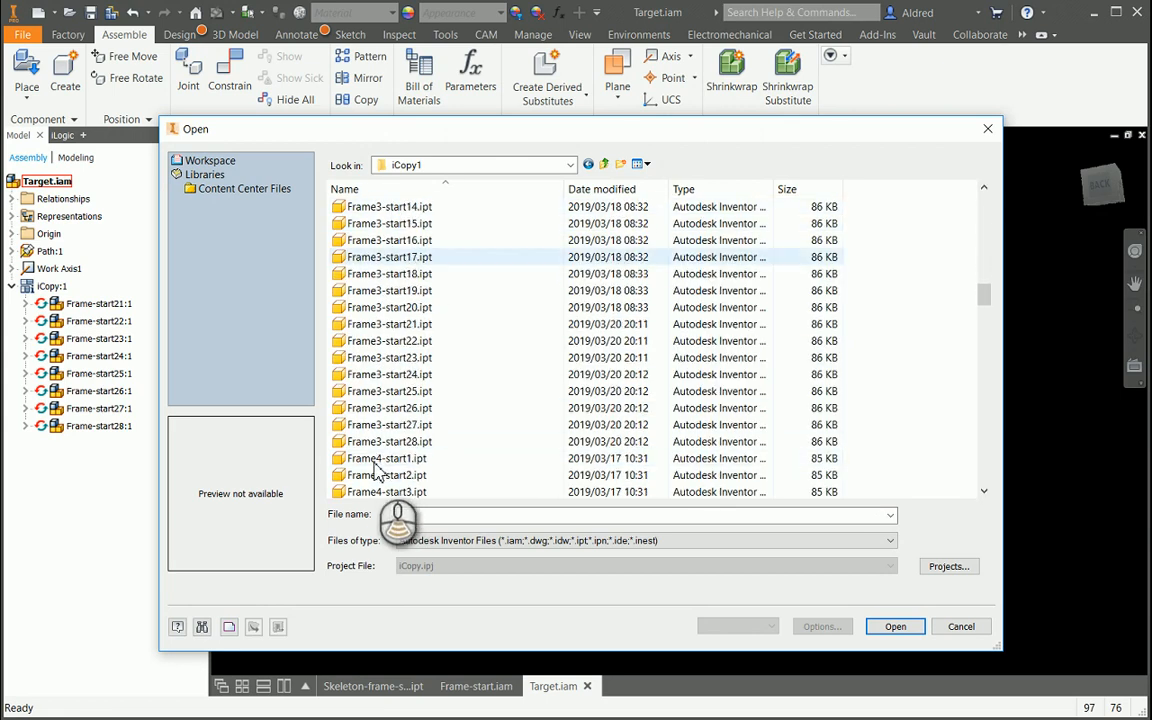
{"action": "scroll", "coordinate": [390, 440], "scroll_direction": "down", "scroll_amount": 10}
{"action": "scroll", "coordinate": [403, 425], "scroll_direction": "down", "scroll_amount": 10}
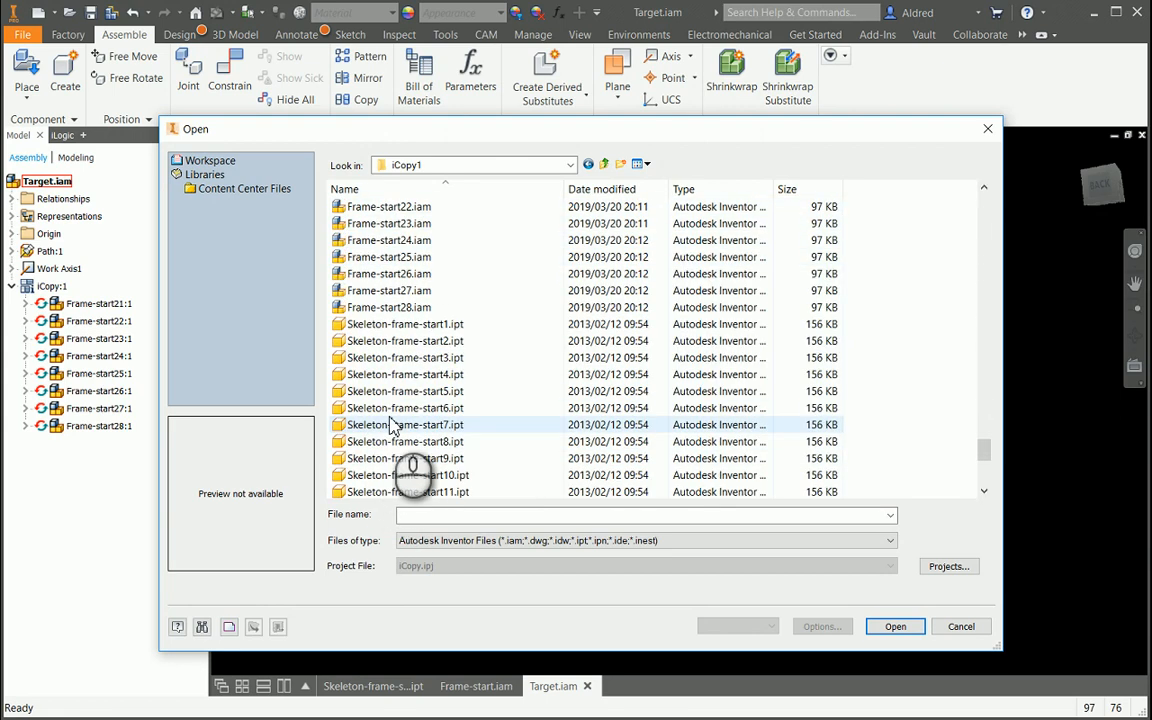
{"action": "scroll", "coordinate": [410, 470], "scroll_direction": "up", "scroll_amount": 6}
{"action": "scroll", "coordinate": [395, 410], "scroll_direction": "down", "scroll_amount": 11}
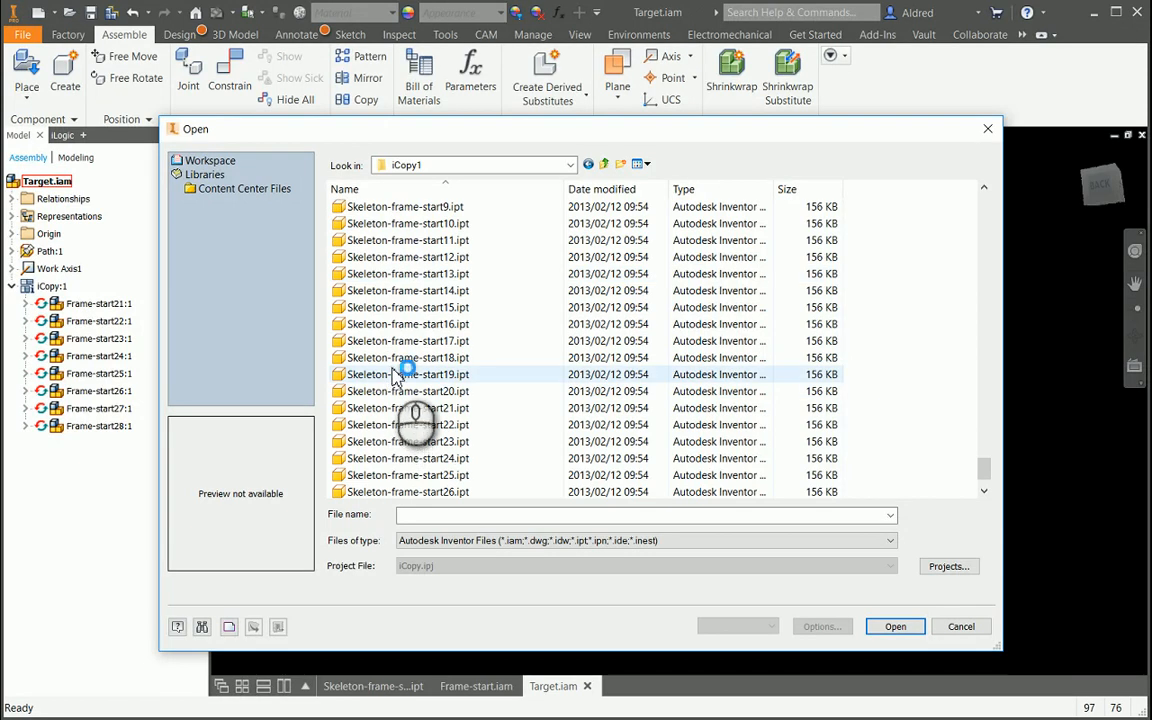
{"action": "scroll", "coordinate": [380, 400], "scroll_direction": "up", "scroll_amount": 10}
{"action": "scroll", "coordinate": [370, 398], "scroll_direction": "up", "scroll_amount": 15}
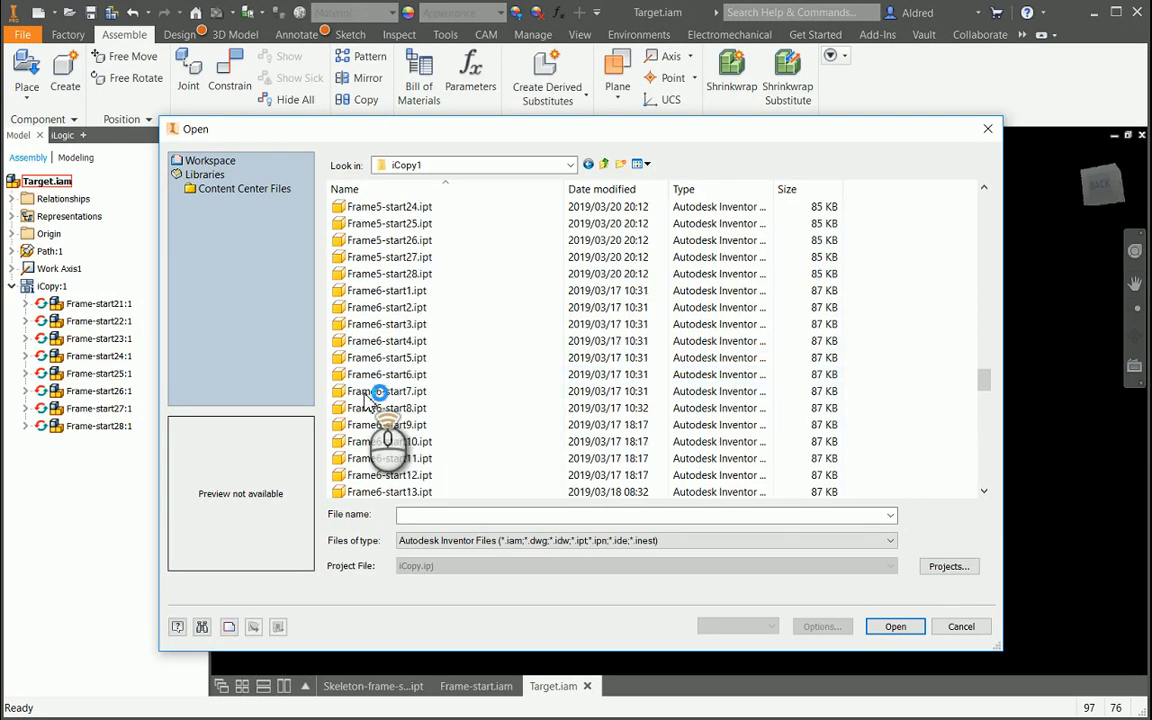
{"action": "left_click", "coordinate": [989, 129]}
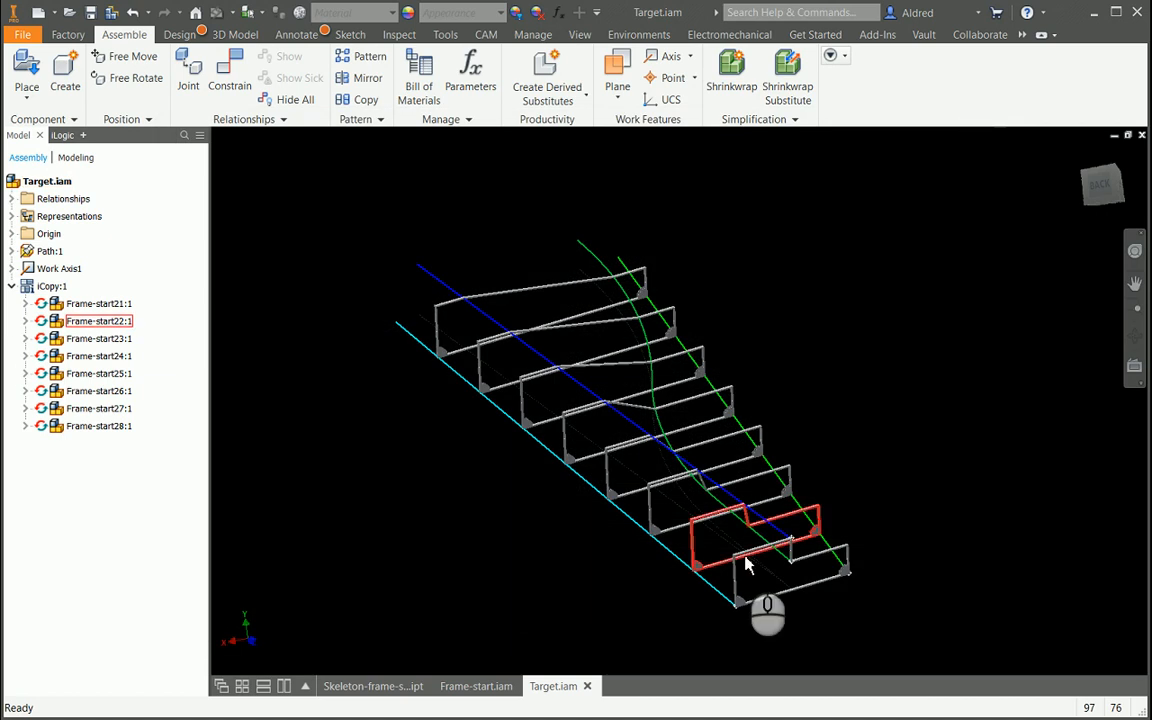
Activate the Frame-start21:1 copy for in-place editing, and return to the top-level Target.iam assembly without changing it.
{"action": "scroll", "coordinate": [698, 497], "scroll_direction": "down", "scroll_amount": 1}
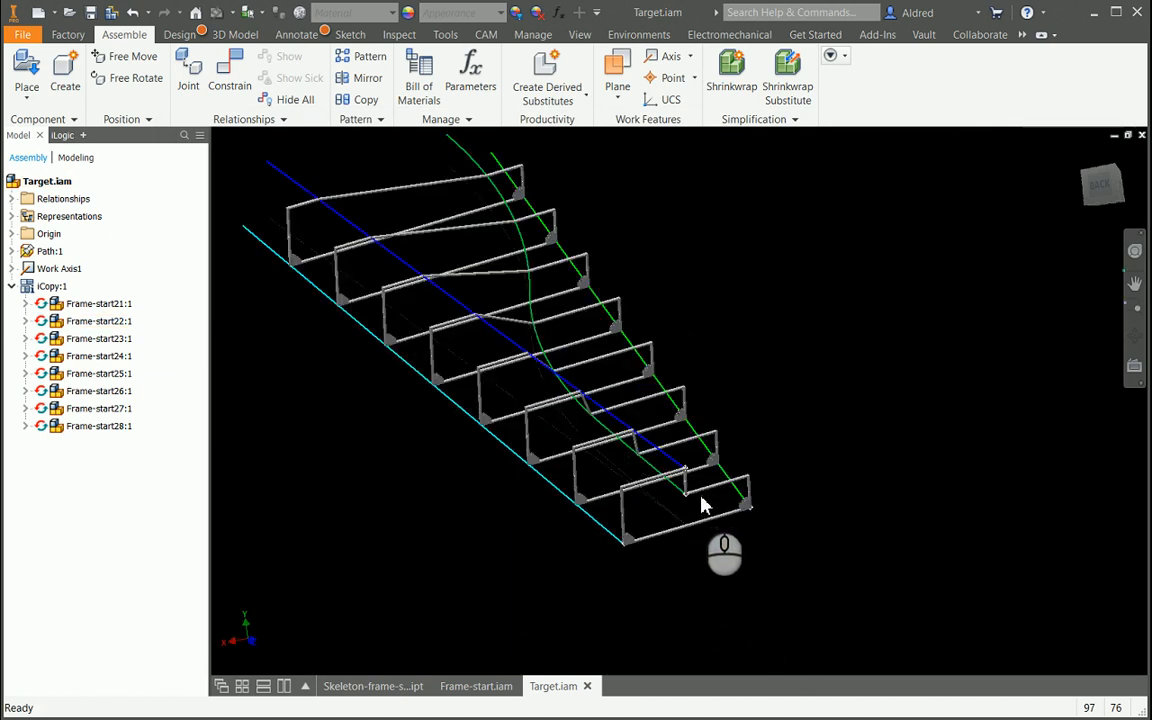
{"action": "double_click", "coordinate": [700, 500]}
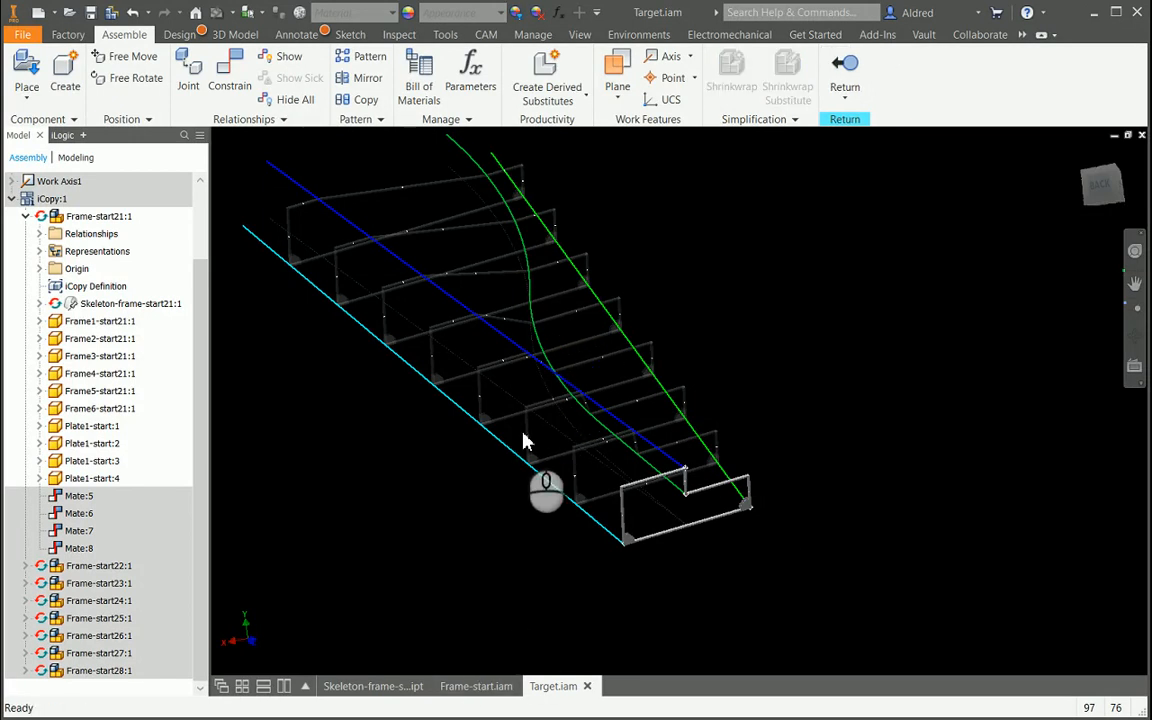
{"action": "left_click", "coordinate": [845, 75]}
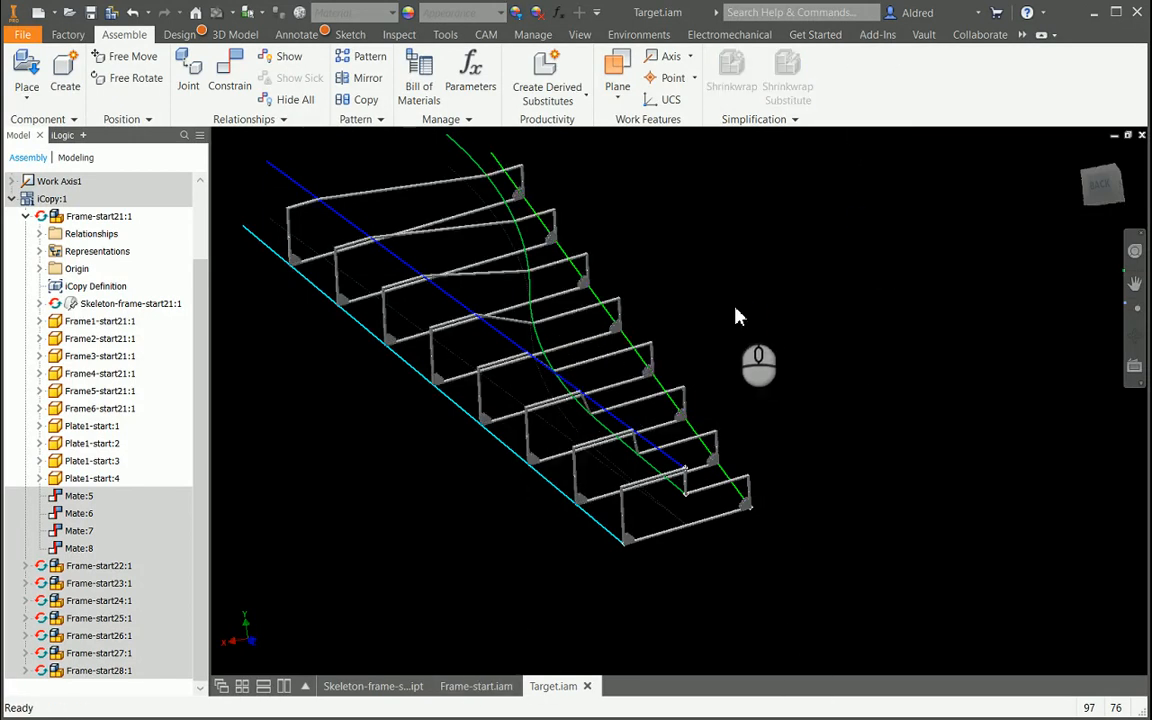